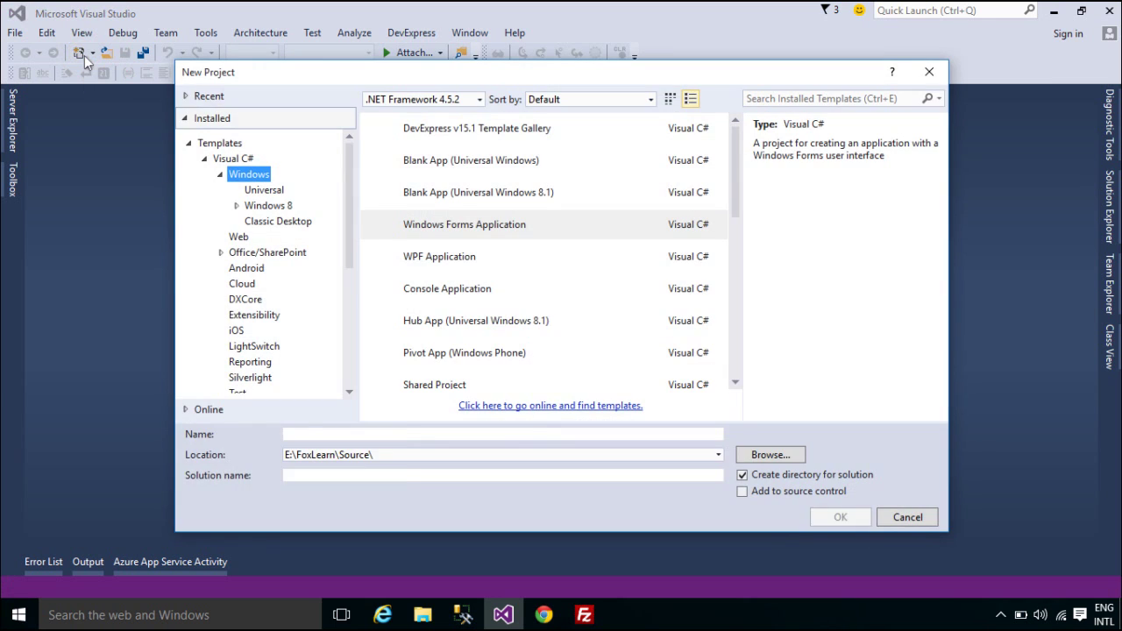
Create a Visual C# Windows Forms Application project named ClickOnce in E:\FoxLearn\Source\.
left_click(450, 436)
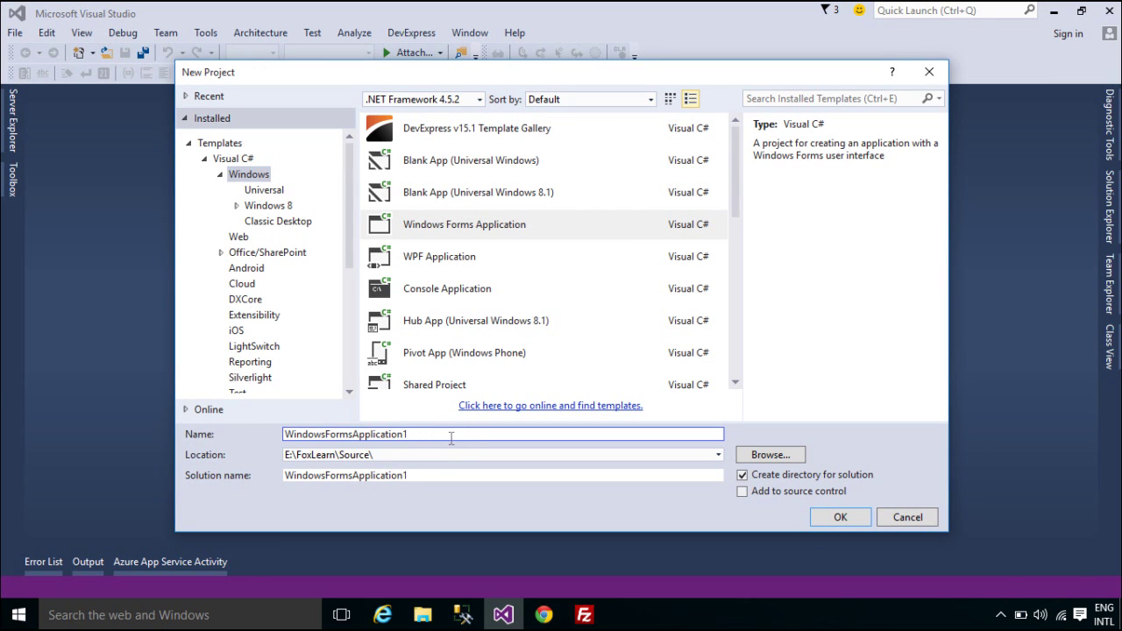
key("ctrl+a")
type("ClickO")
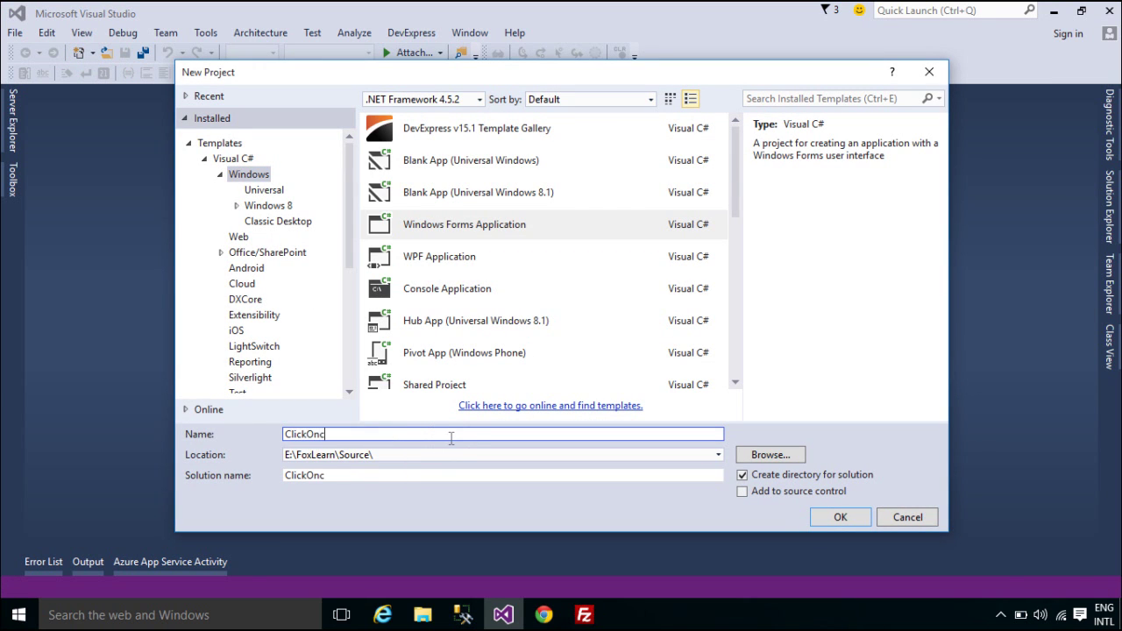
key("Return")
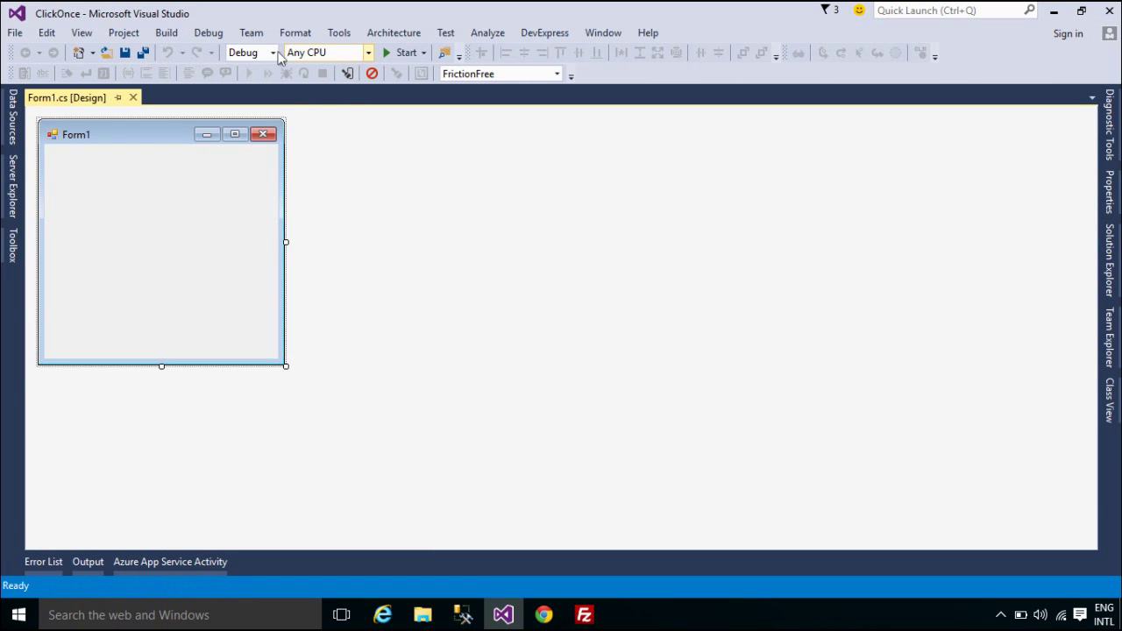
Switch the build configuration to Release and set the ClickOnce project's platform target to x86.
left_click(274, 49)
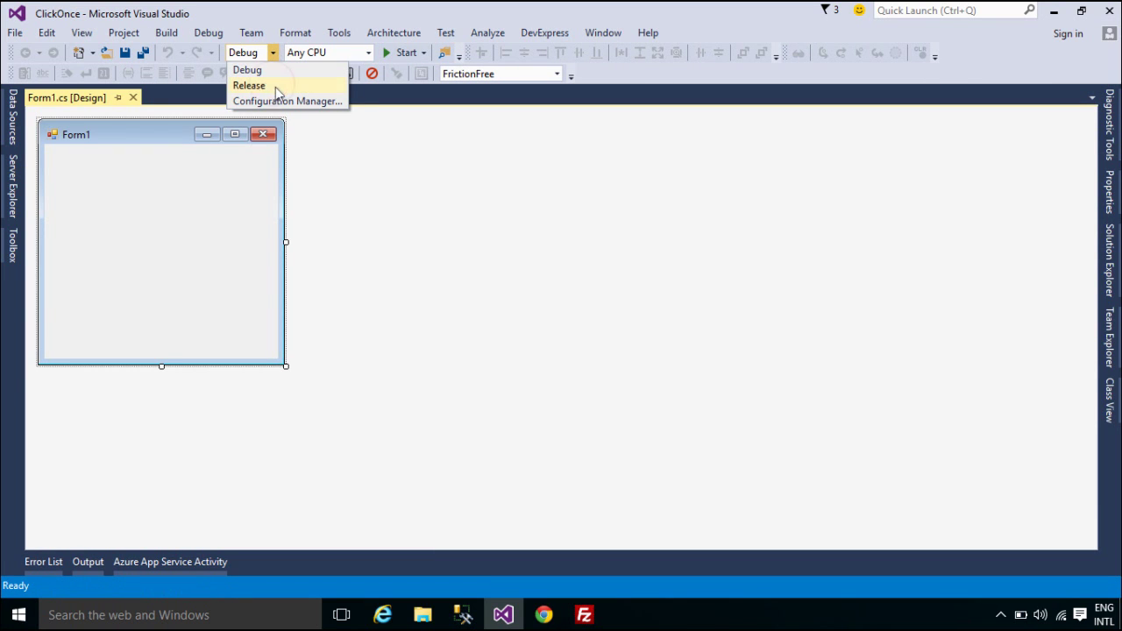
left_click(276, 88)
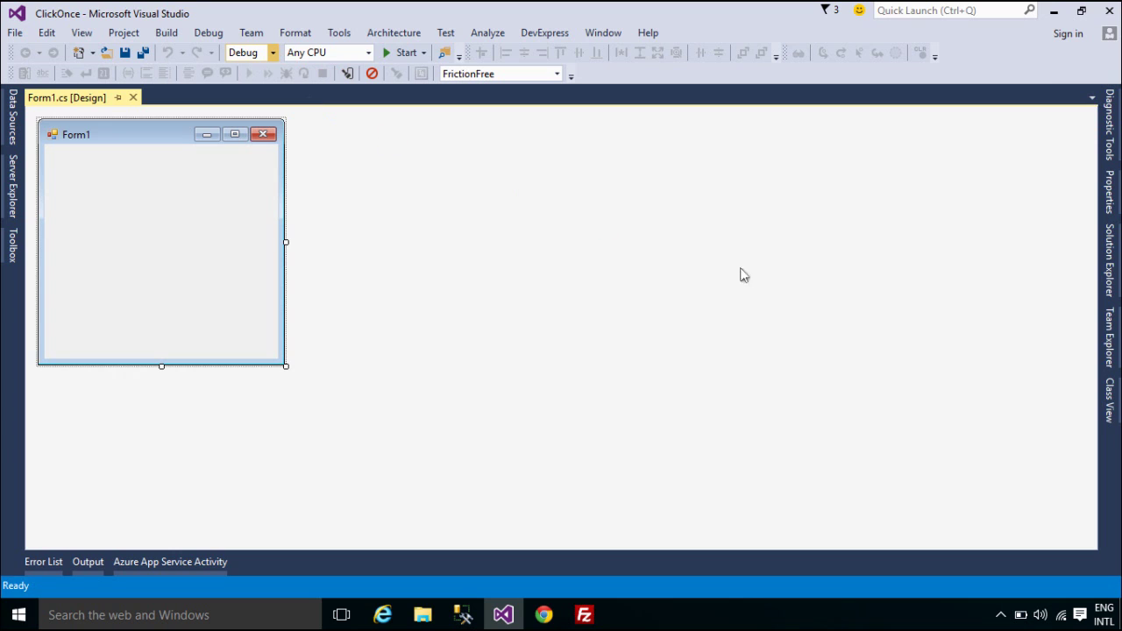
left_click(1116, 267)
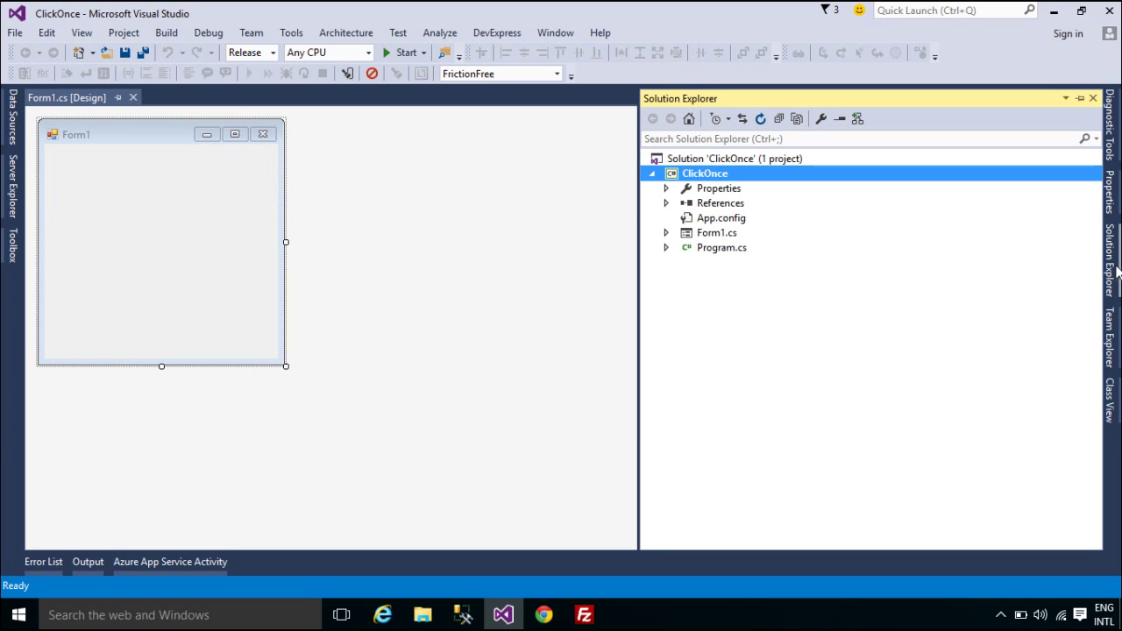
right_click(773, 175)
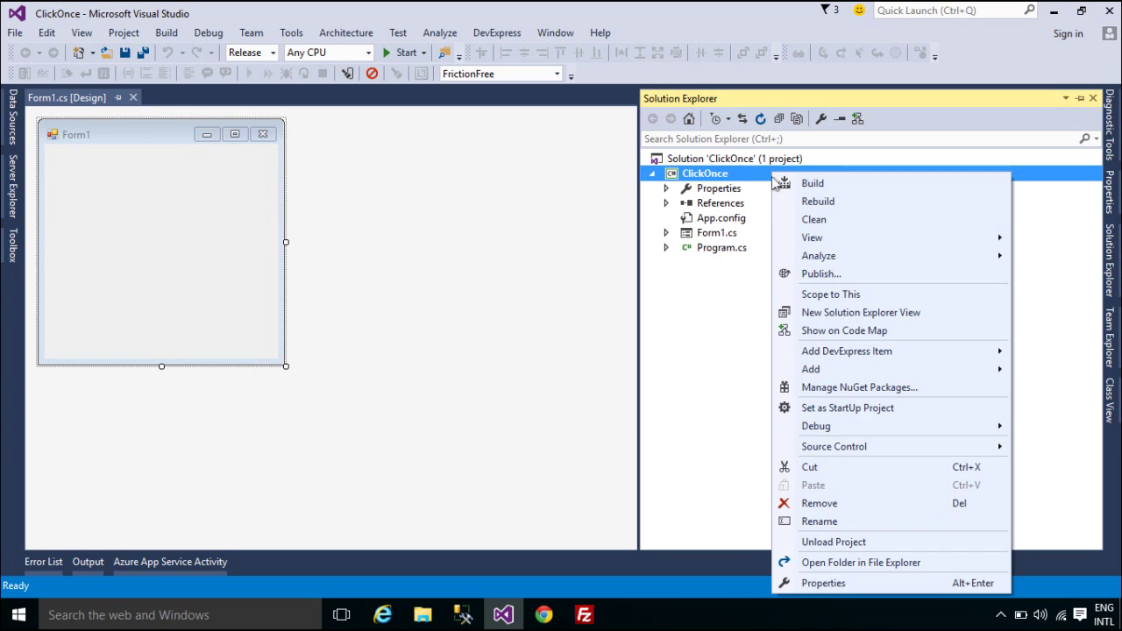
left_click(833, 583)
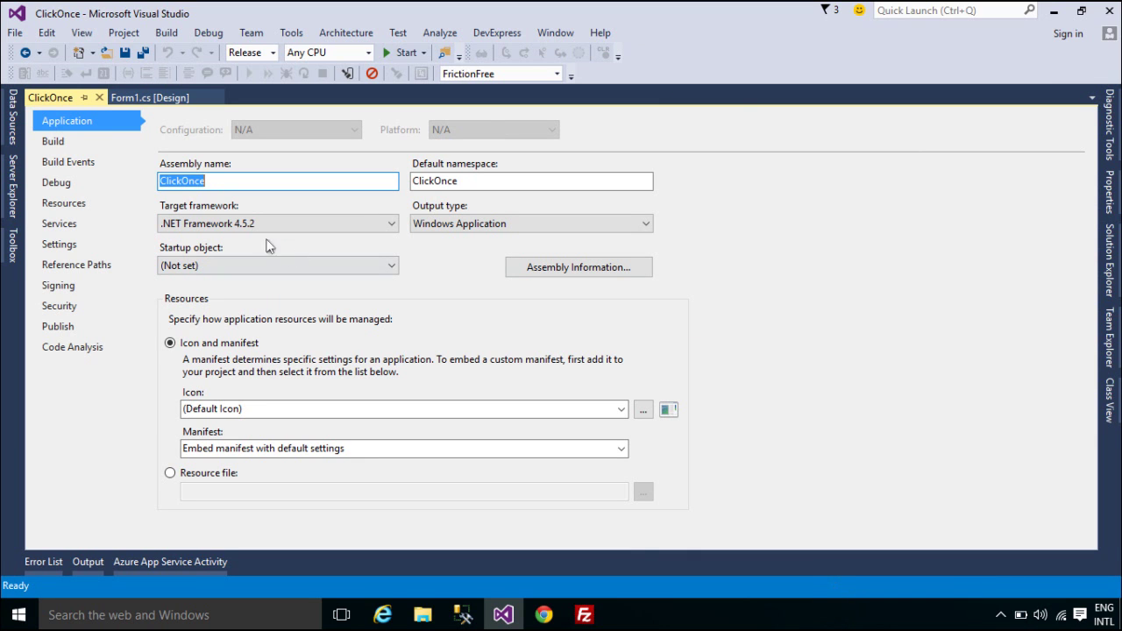
left_click(88, 145)
left_click(413, 266)
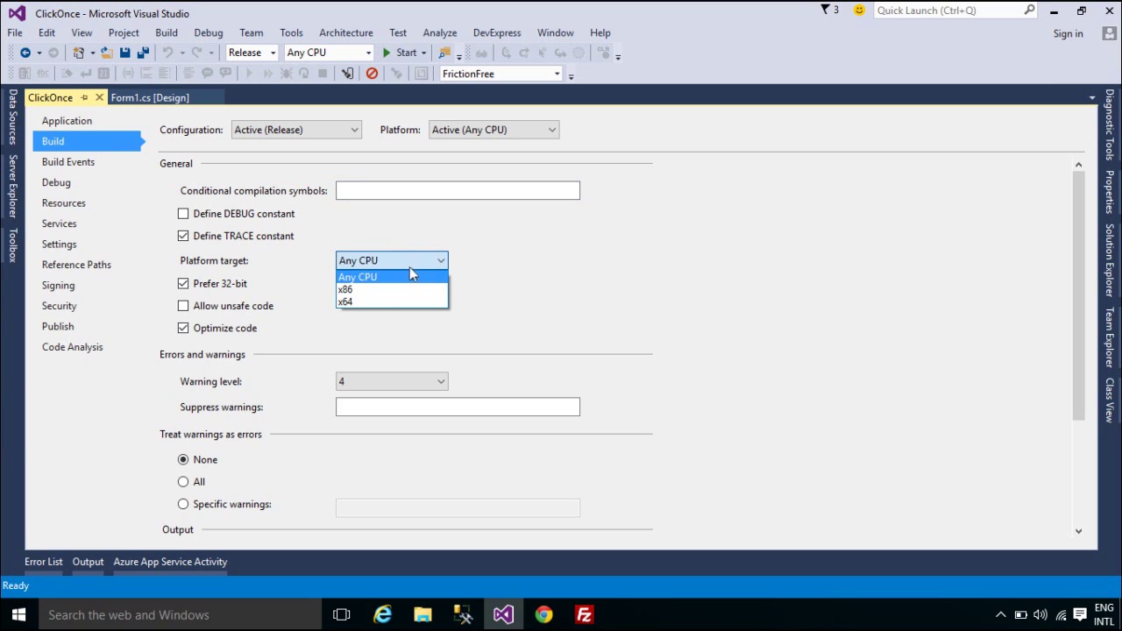
left_click(402, 291)
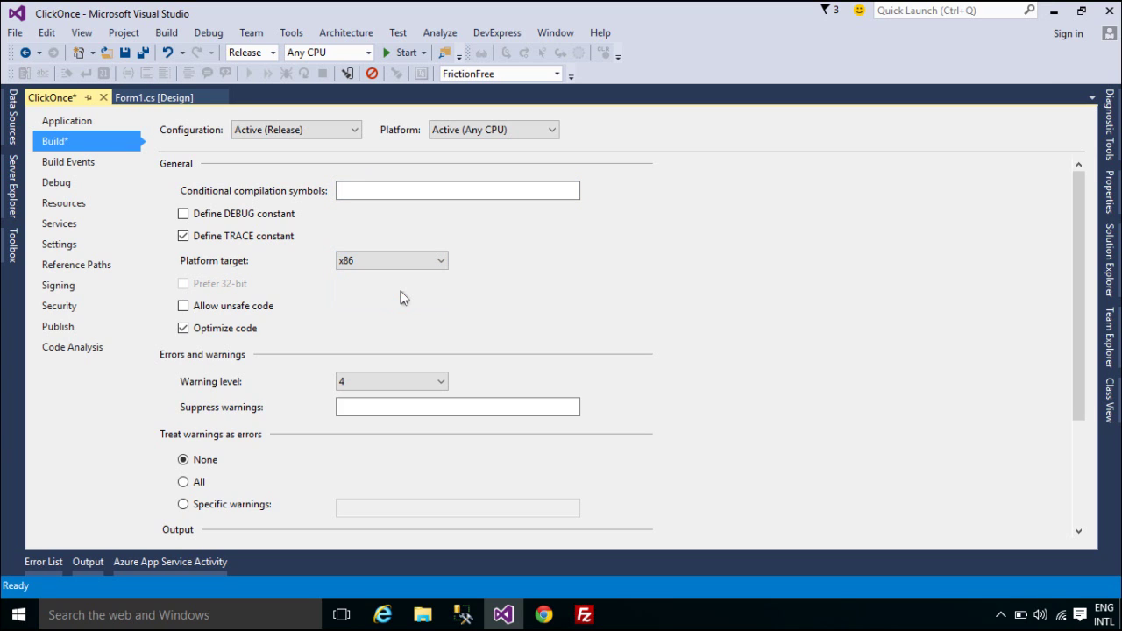
Enable signing of the ClickOnce manifests and create a test certificate with a blank password and the sha256RSA signature algorithm.
left_click(78, 292)
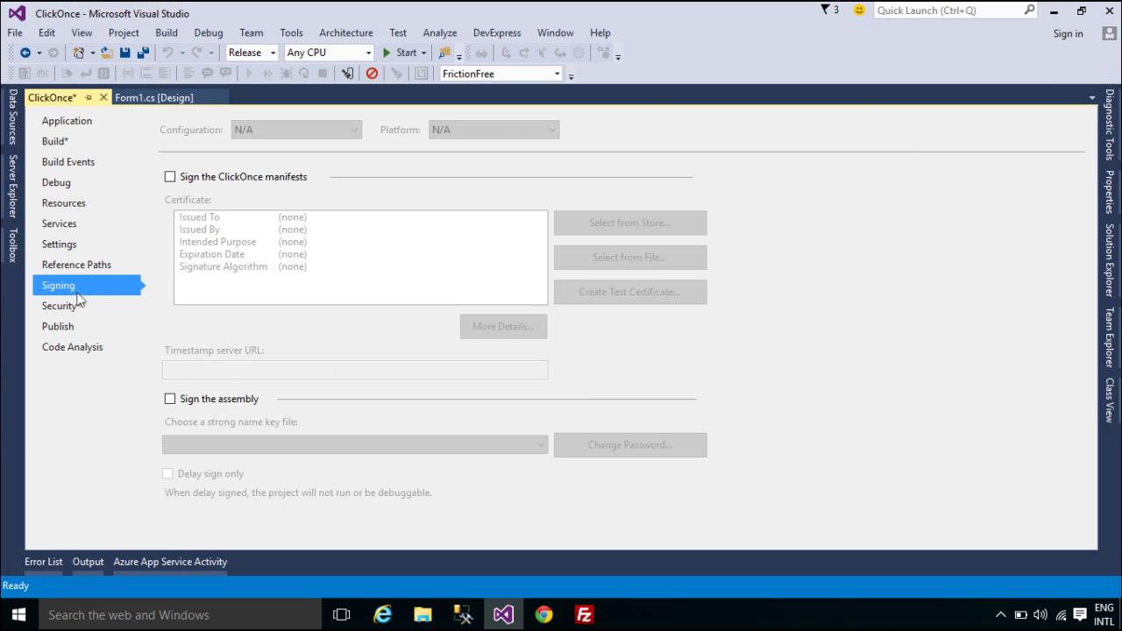
left_click(242, 179)
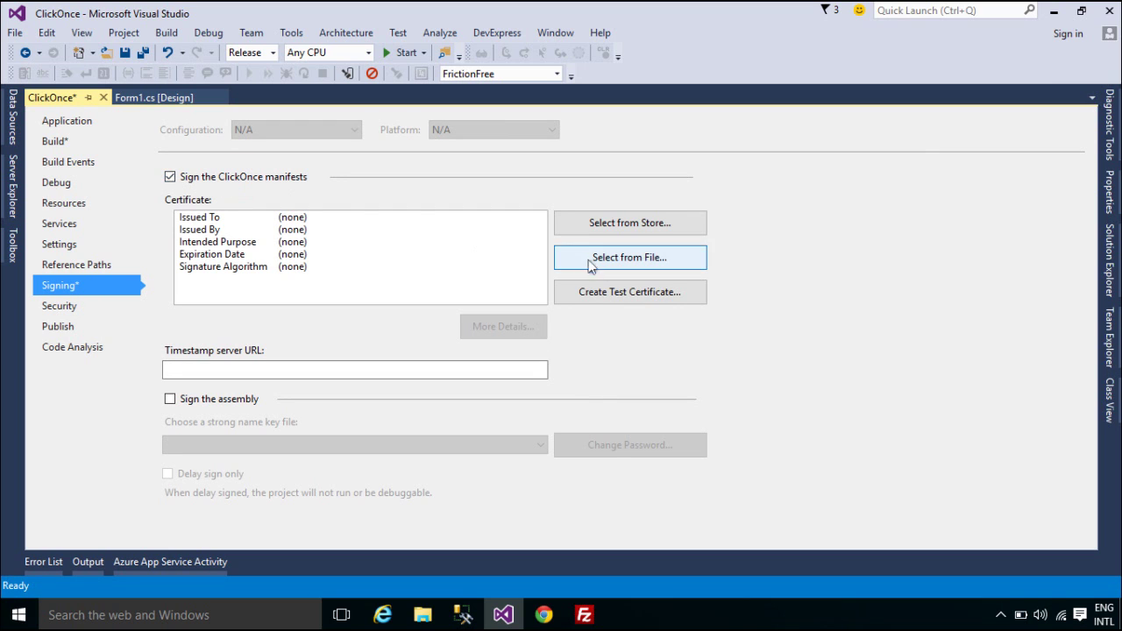
left_click(634, 293)
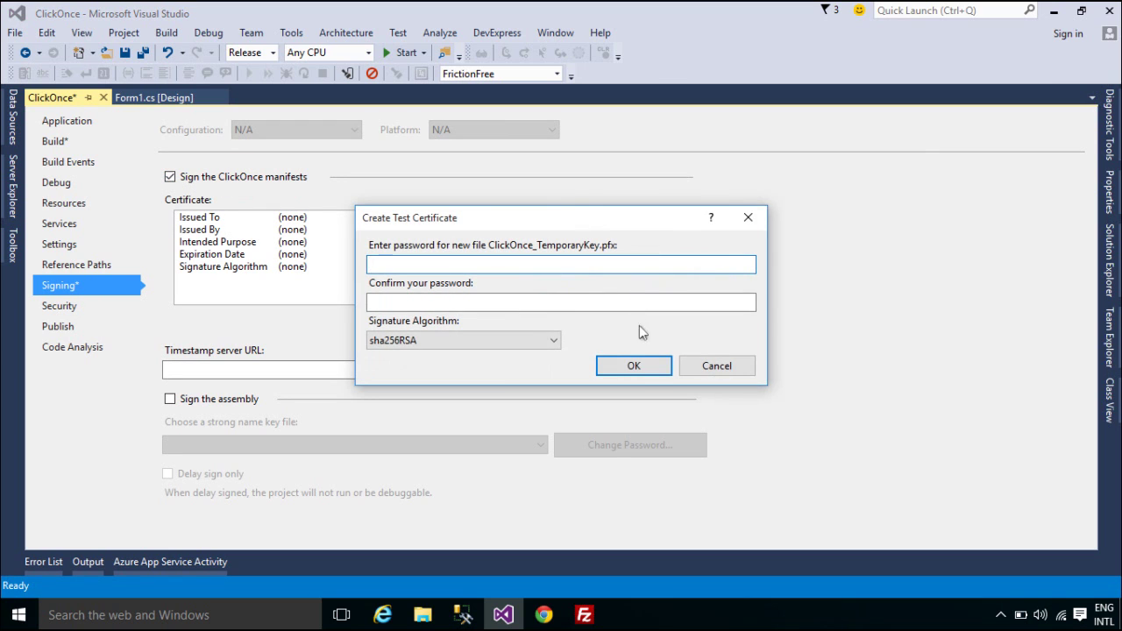
left_click(633, 366)
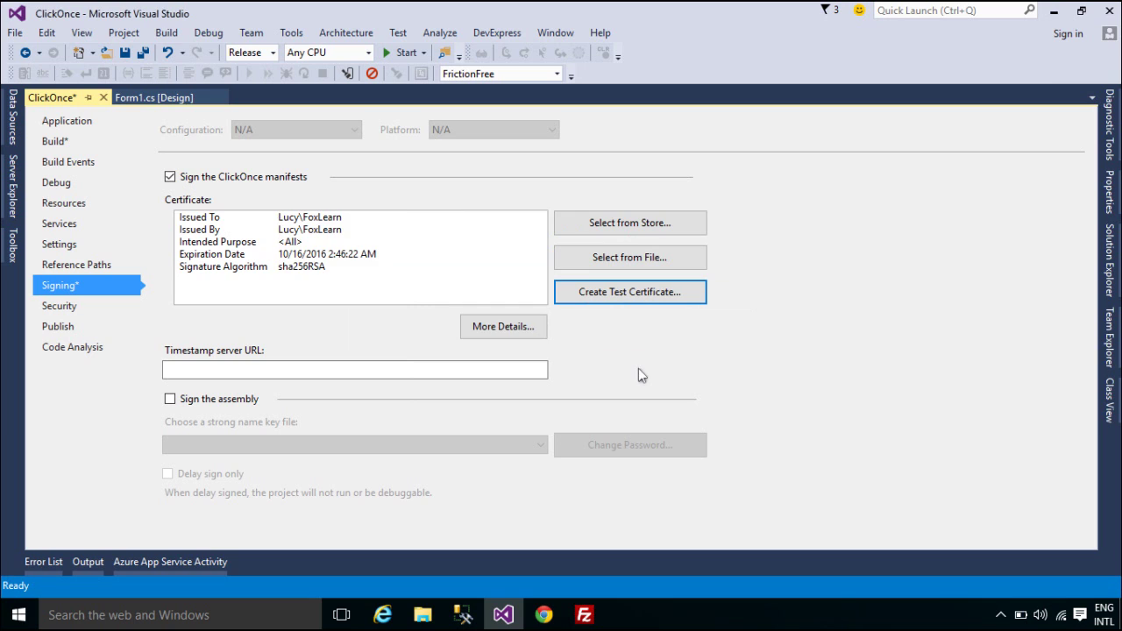
left_click(58, 330)
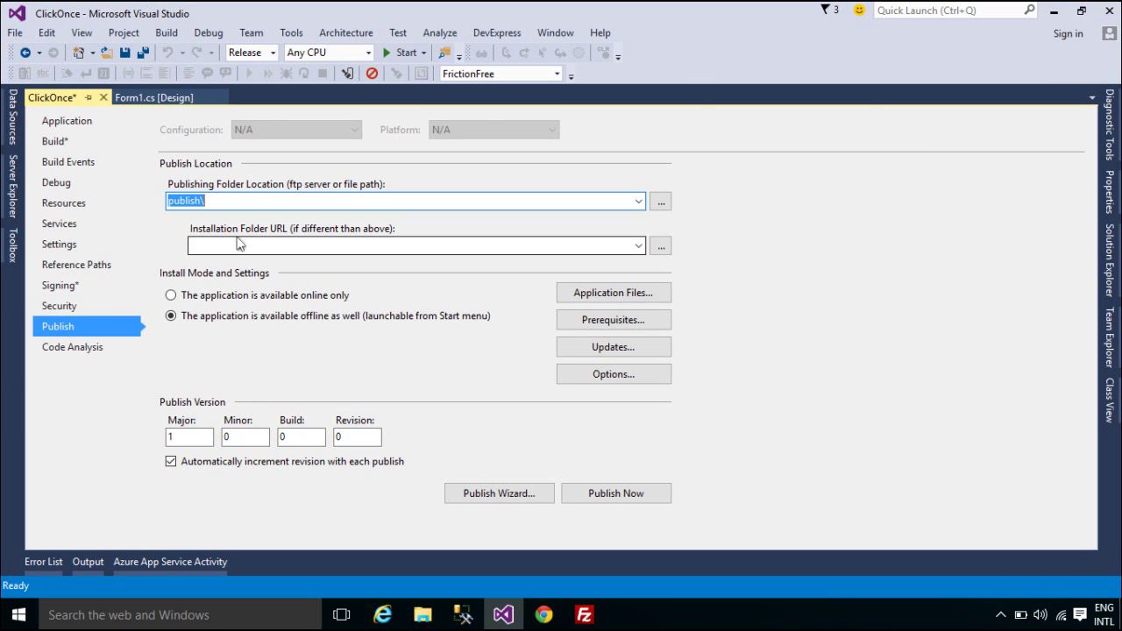
left_click(241, 245)
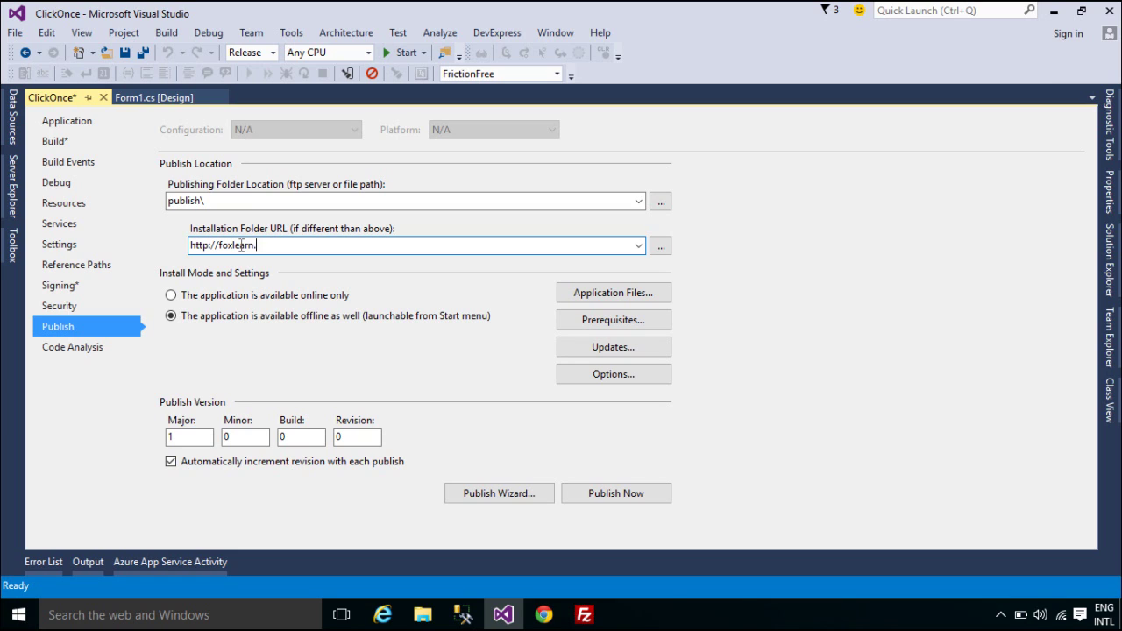
key("ctrl+a")
key("ctrl+c")
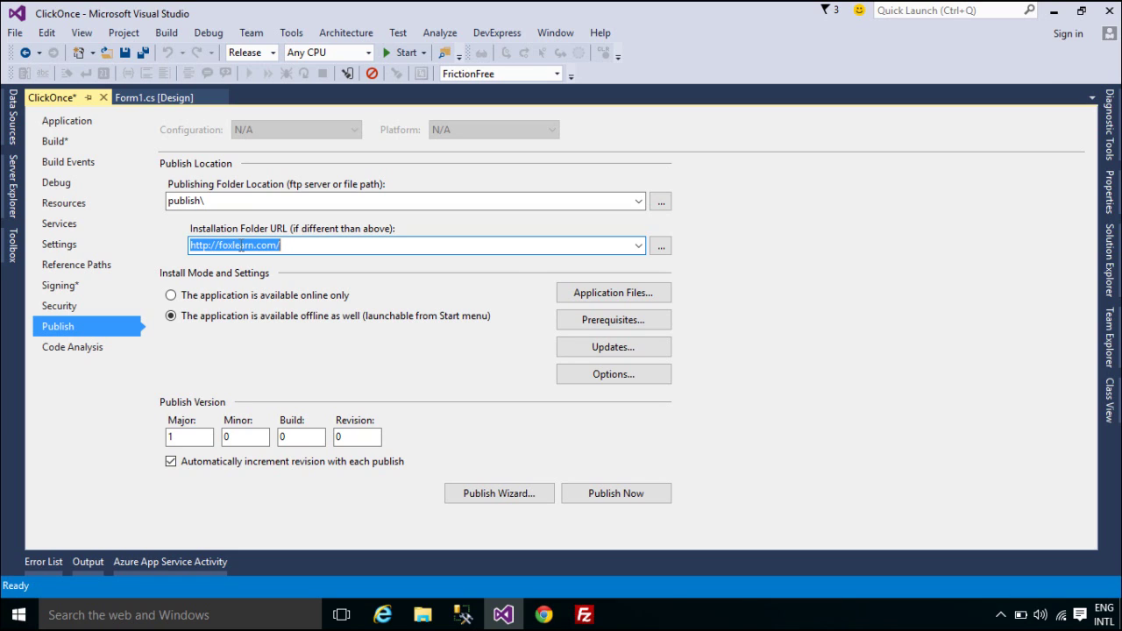
Review the application files included in publishing and the setup prerequisites down to Windows Installer 4.5, accepting both.
left_click(627, 299)
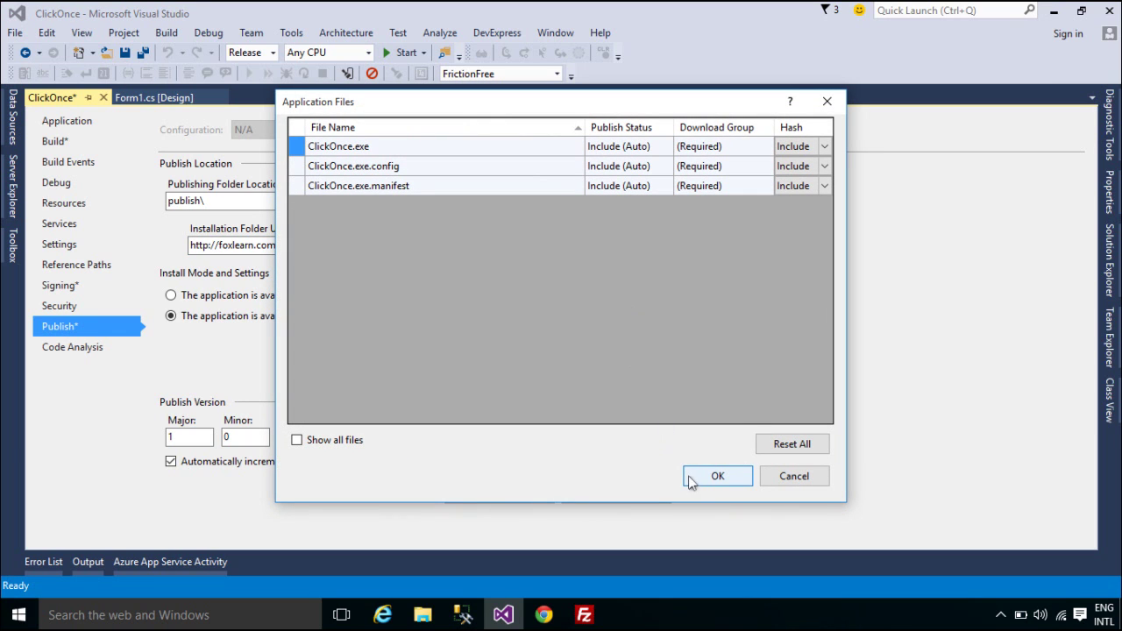
left_click(690, 477)
left_click(635, 321)
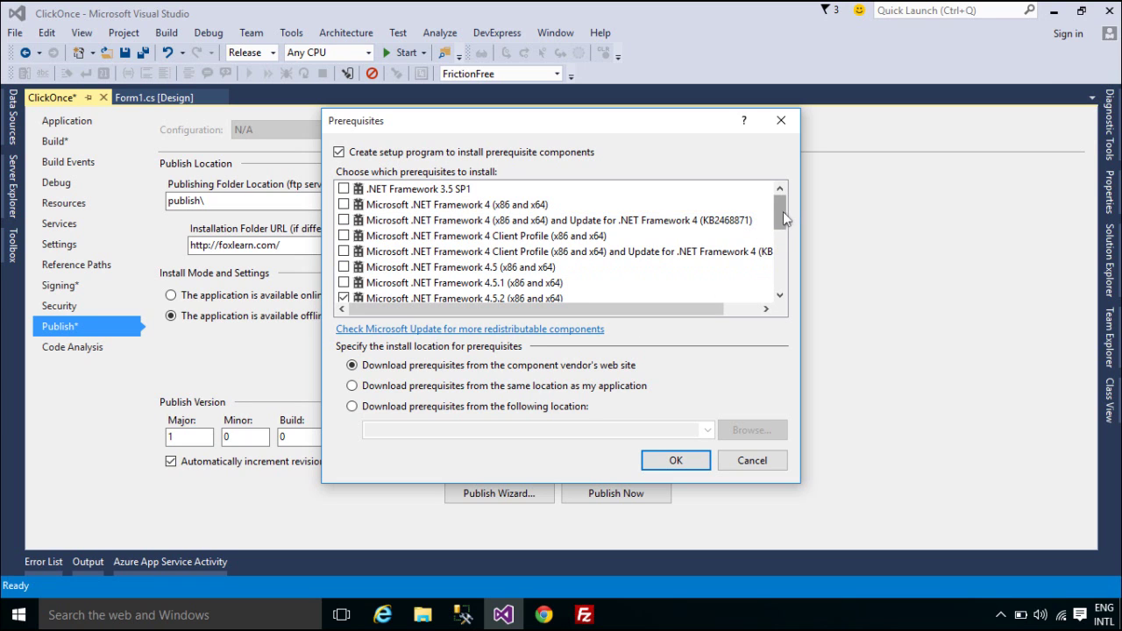
left_click_drag(785, 219, 786, 270)
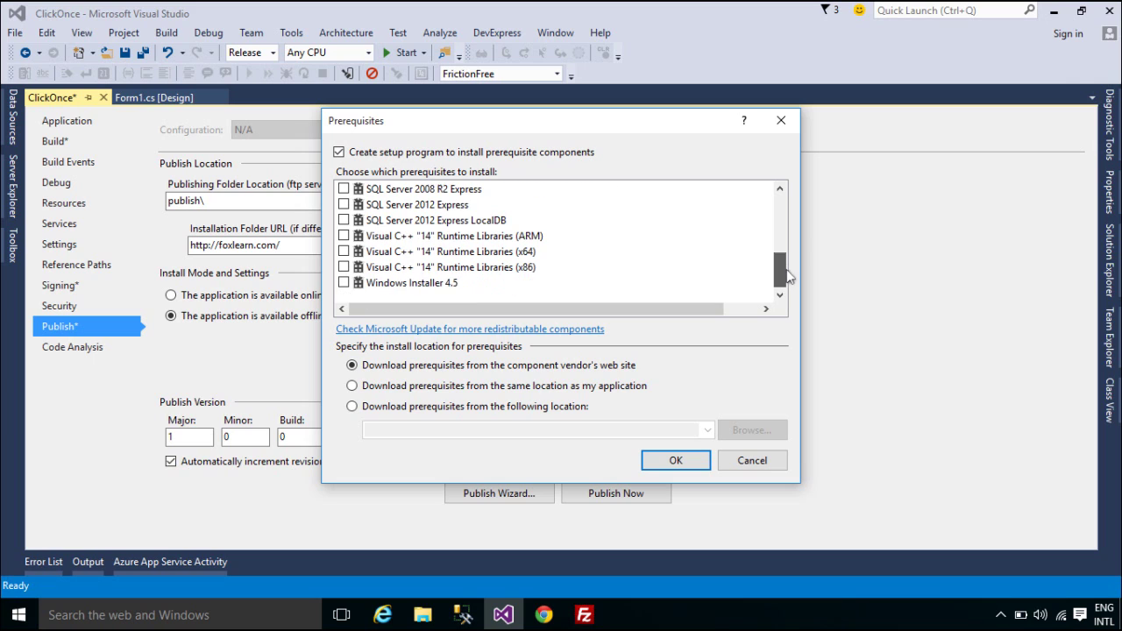
left_click(344, 282)
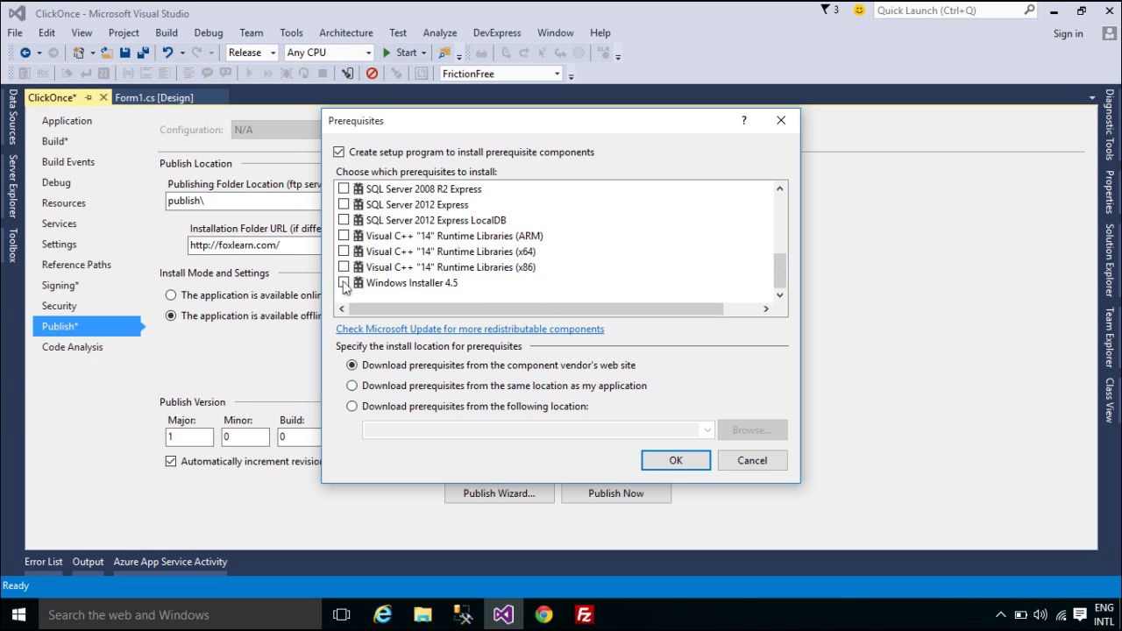
left_click(675, 461)
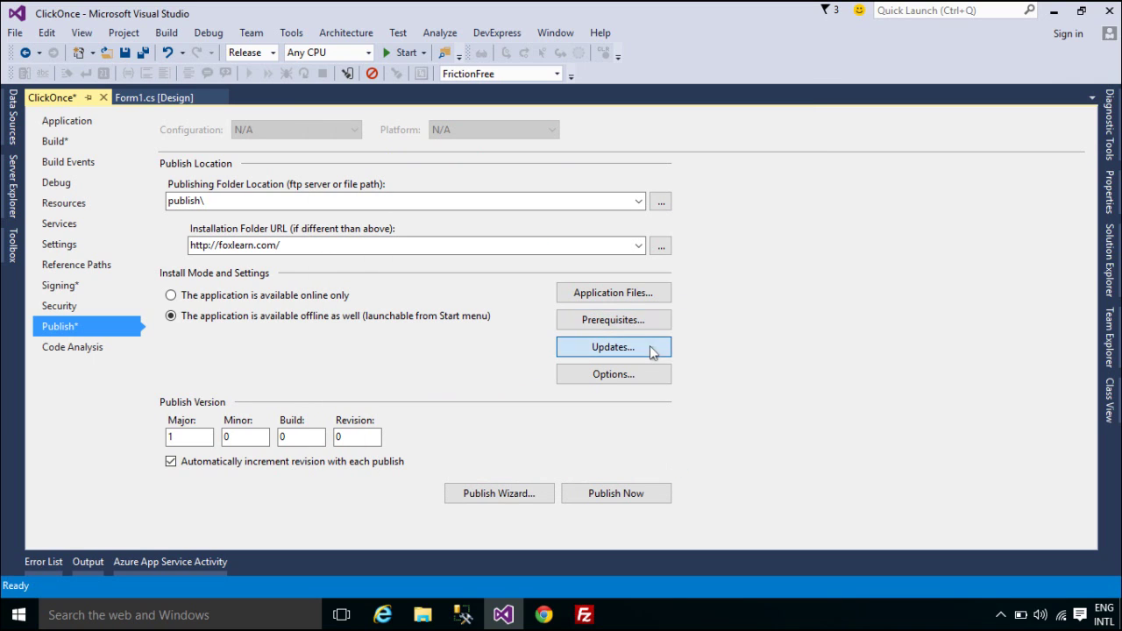
left_click(651, 349)
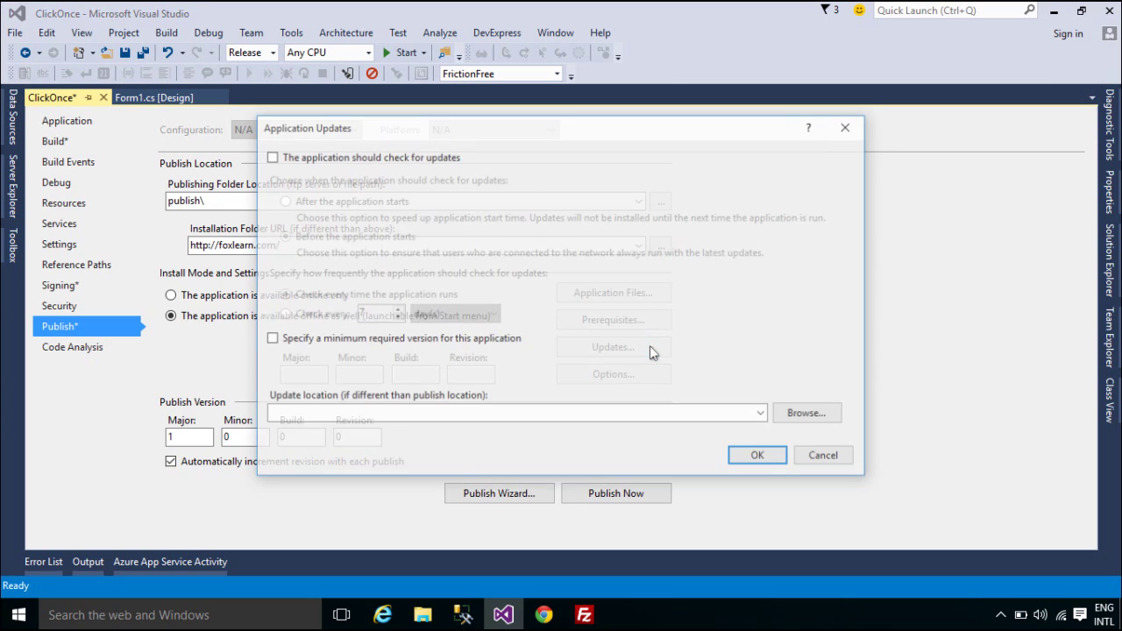
left_click(353, 158)
left_click(293, 342)
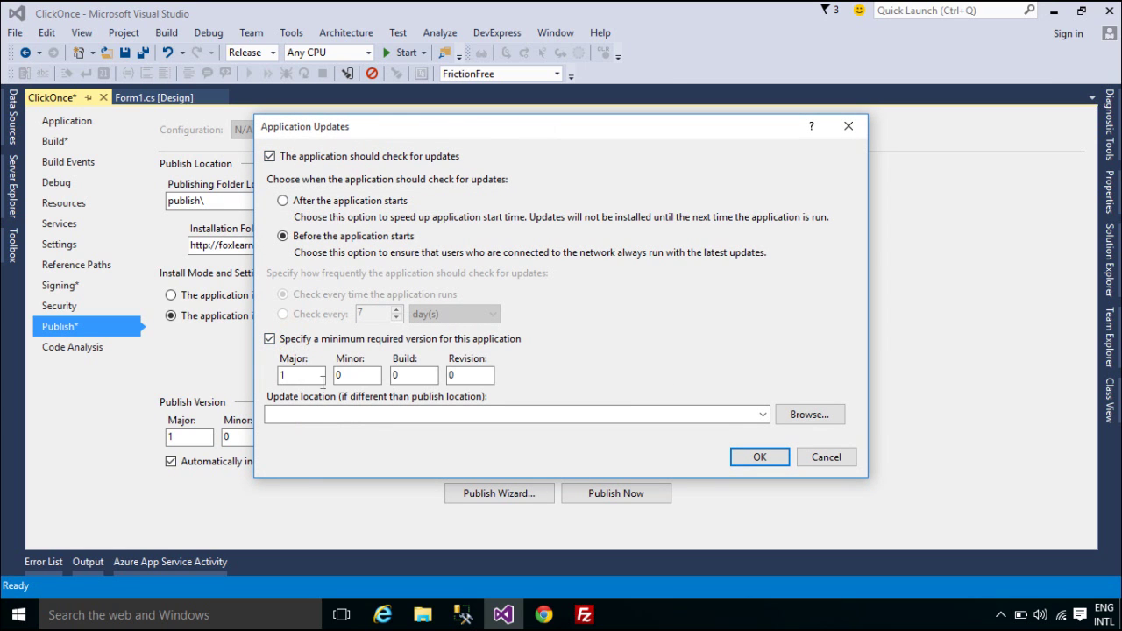
left_click(363, 415)
key("ctrl+v")
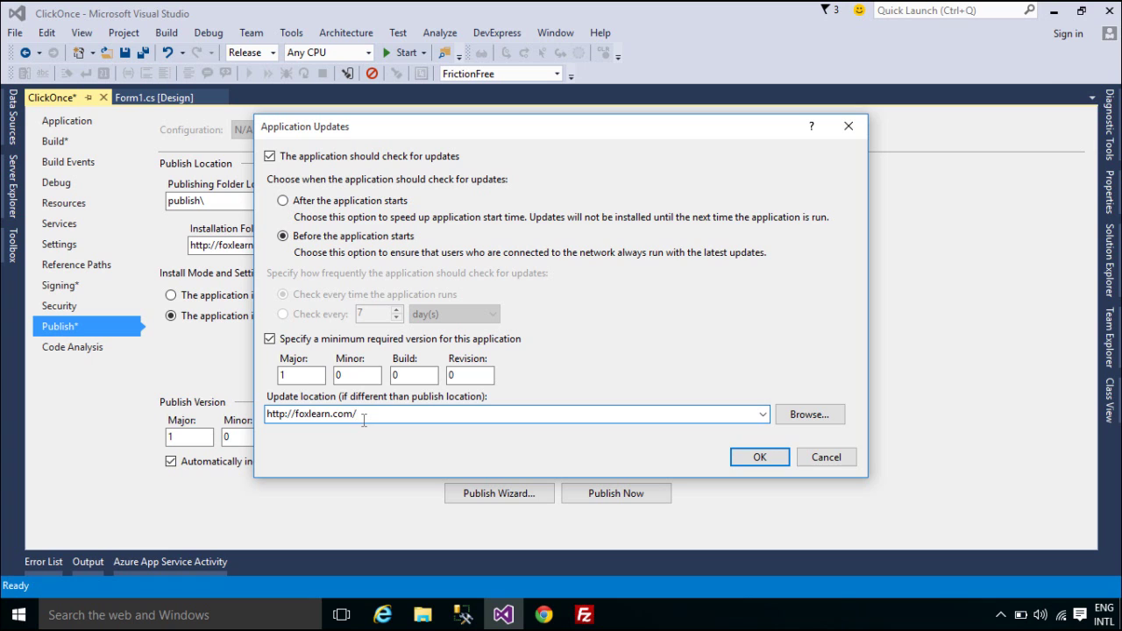
left_click(759, 458)
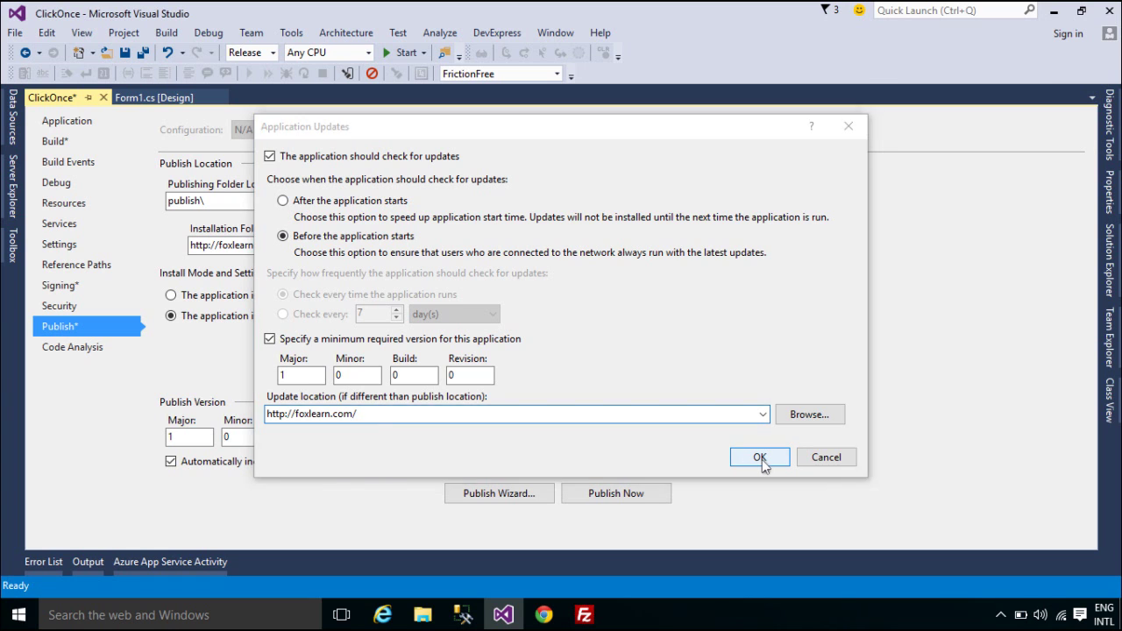
left_click(626, 376)
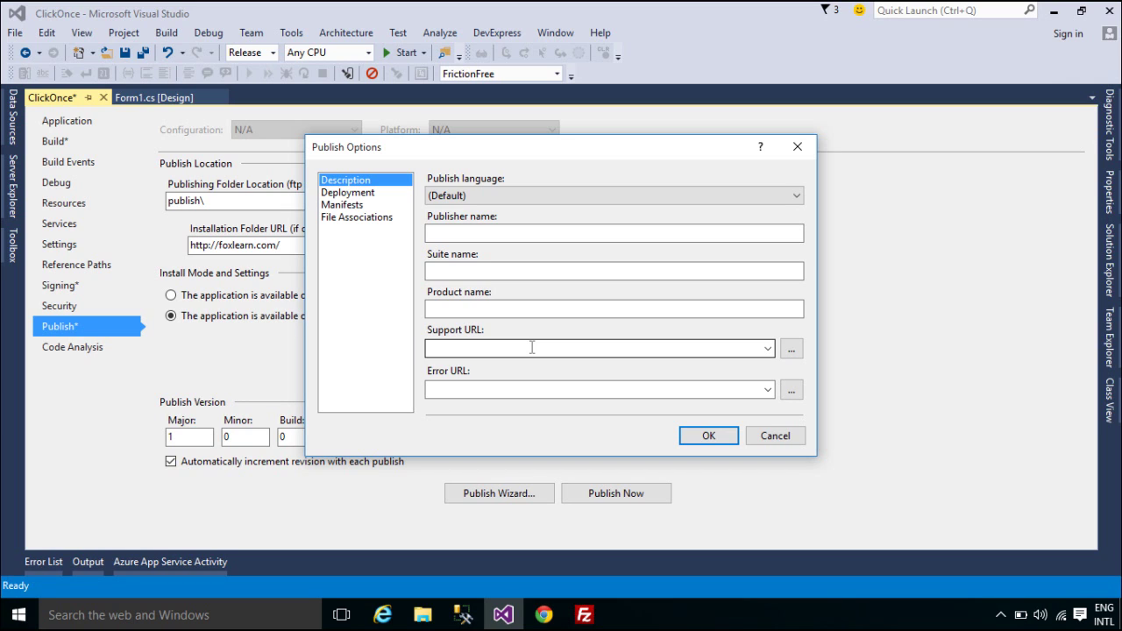
left_click(532, 348)
key("ctrl+v")
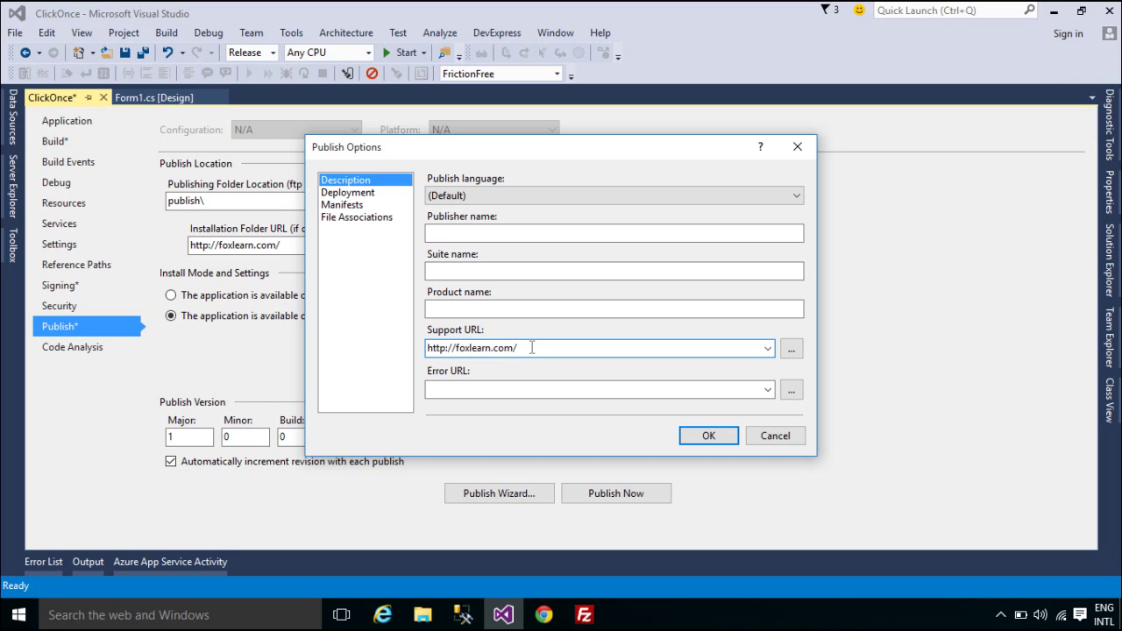
left_click(494, 312)
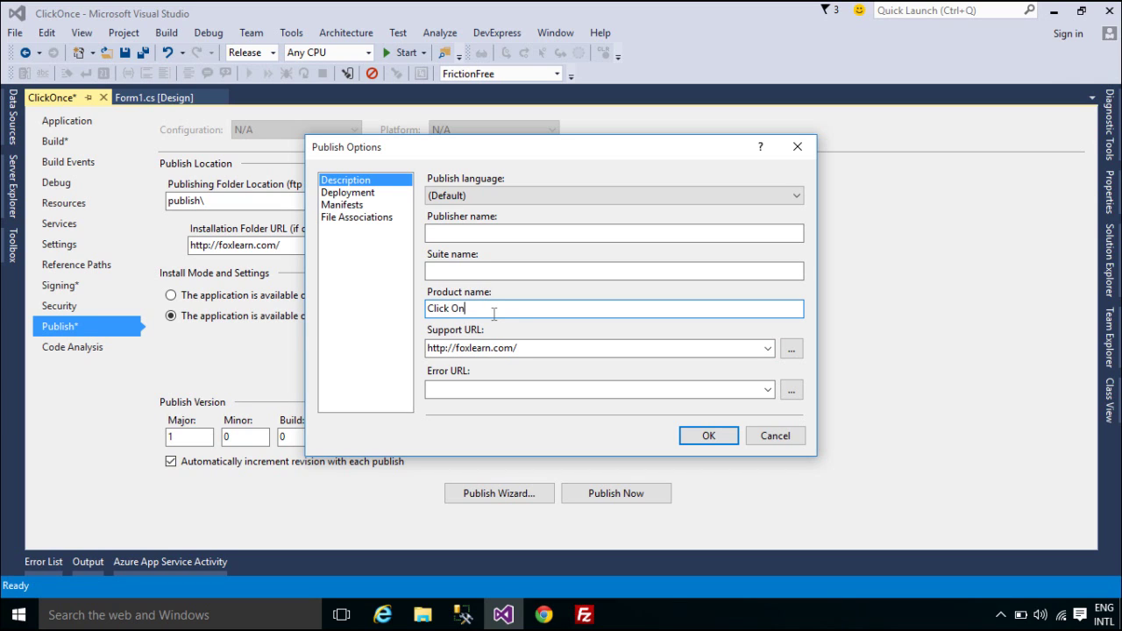
left_click(496, 236)
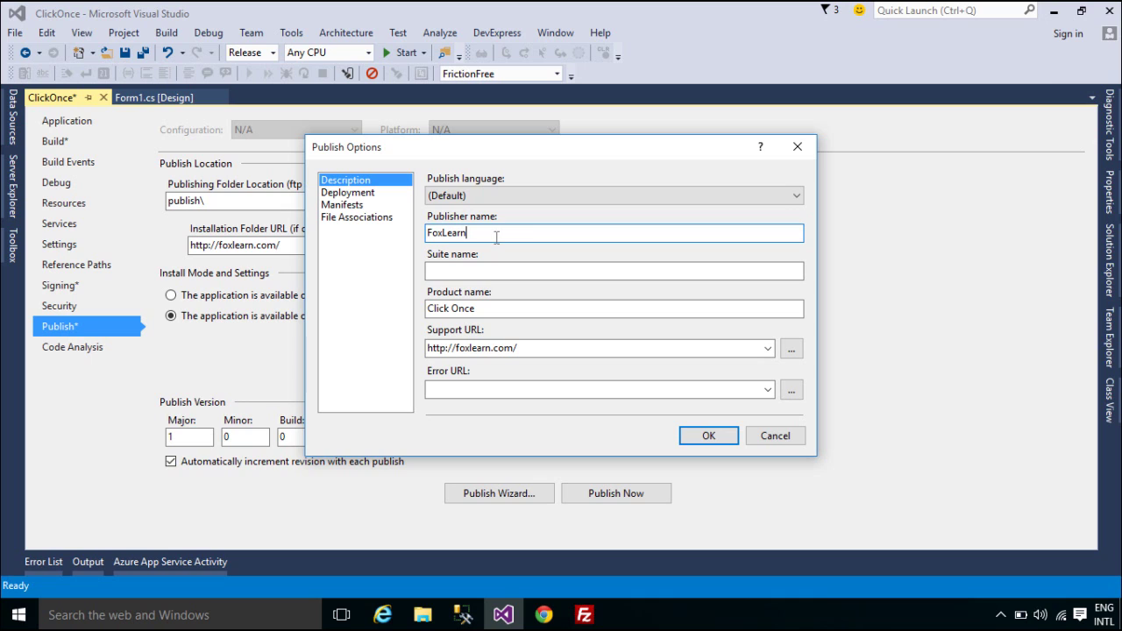
left_click(358, 207)
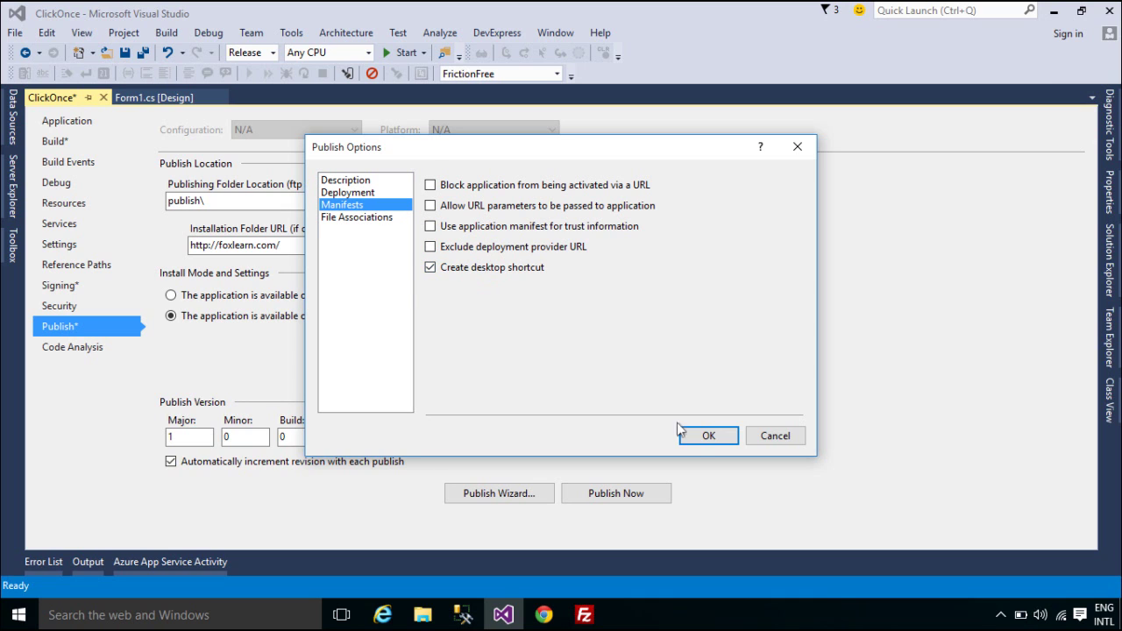
left_click(703, 435)
Publish the application immediately and open the ClickOnce project's folder in File Explorer.
left_click(649, 493)
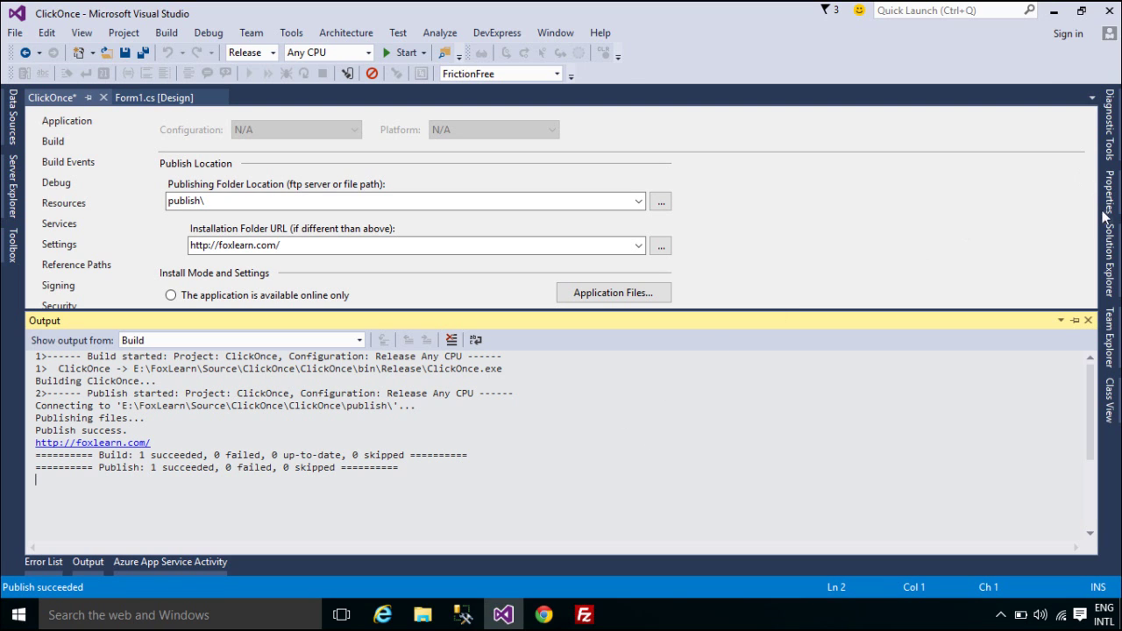
left_click(1110, 256)
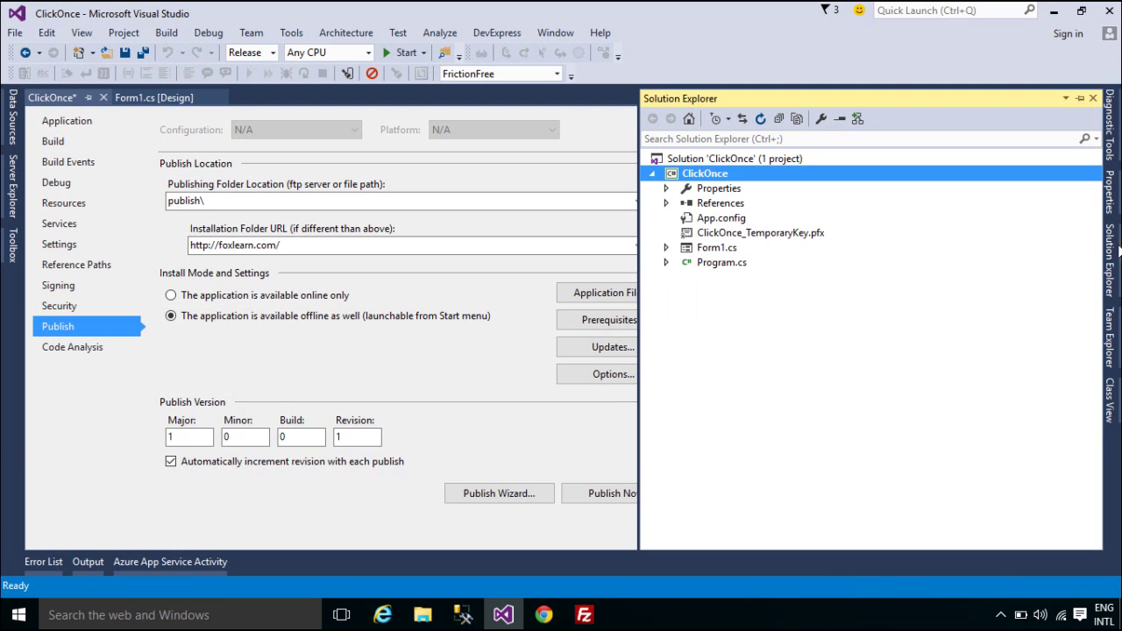
right_click(727, 173)
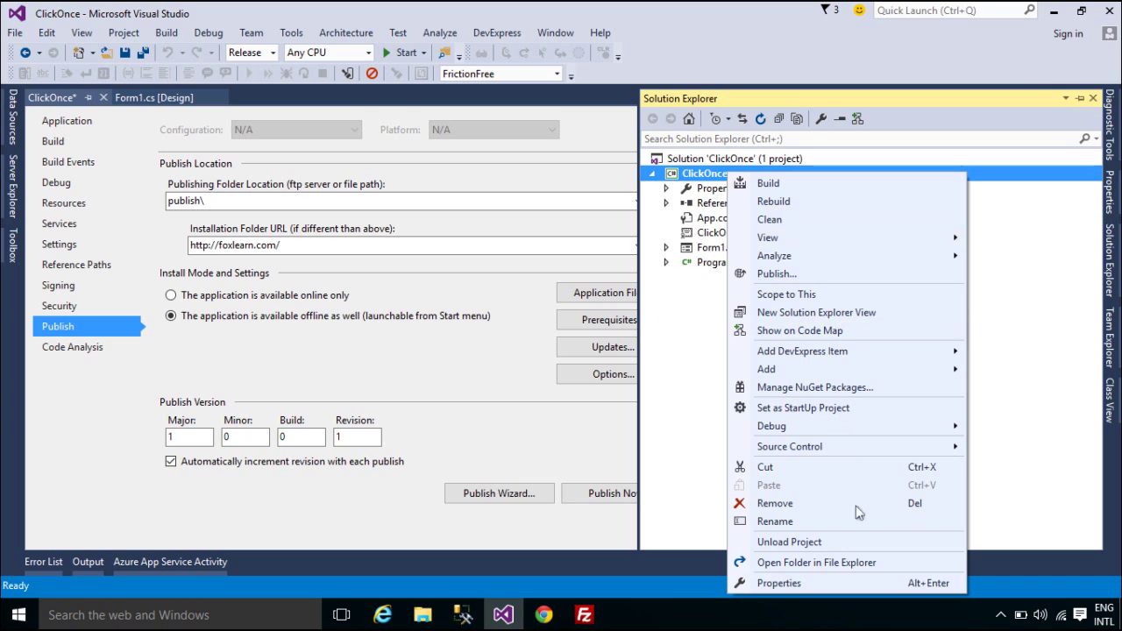
left_click(843, 564)
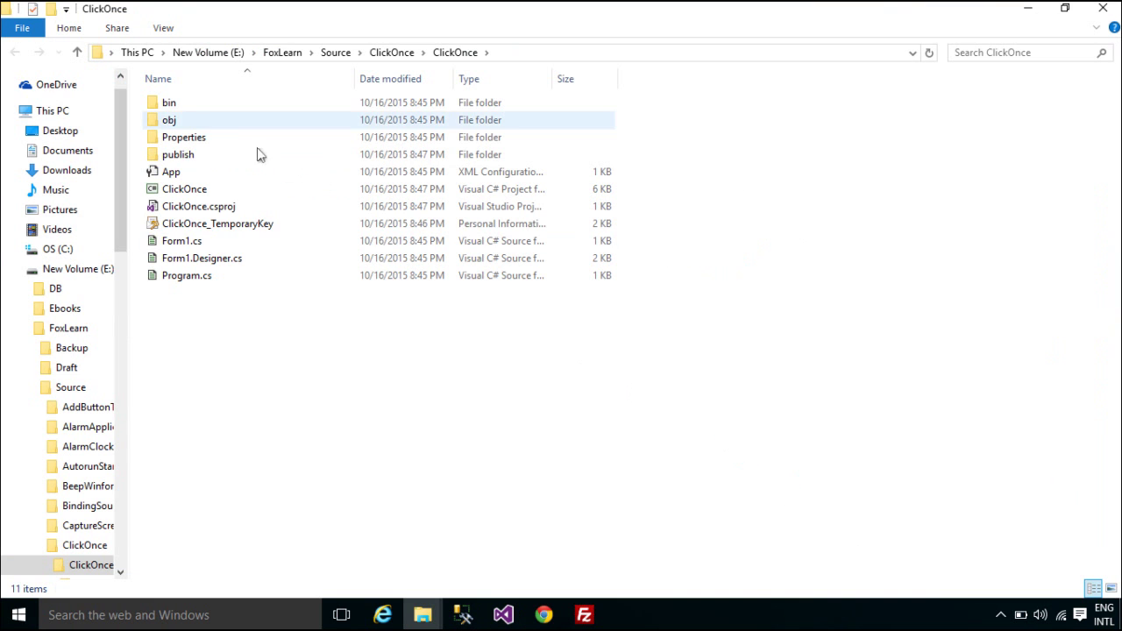
Open the project's bin\Release\app.publish folder and copy its full path.
double_click(196, 108)
double_click(208, 123)
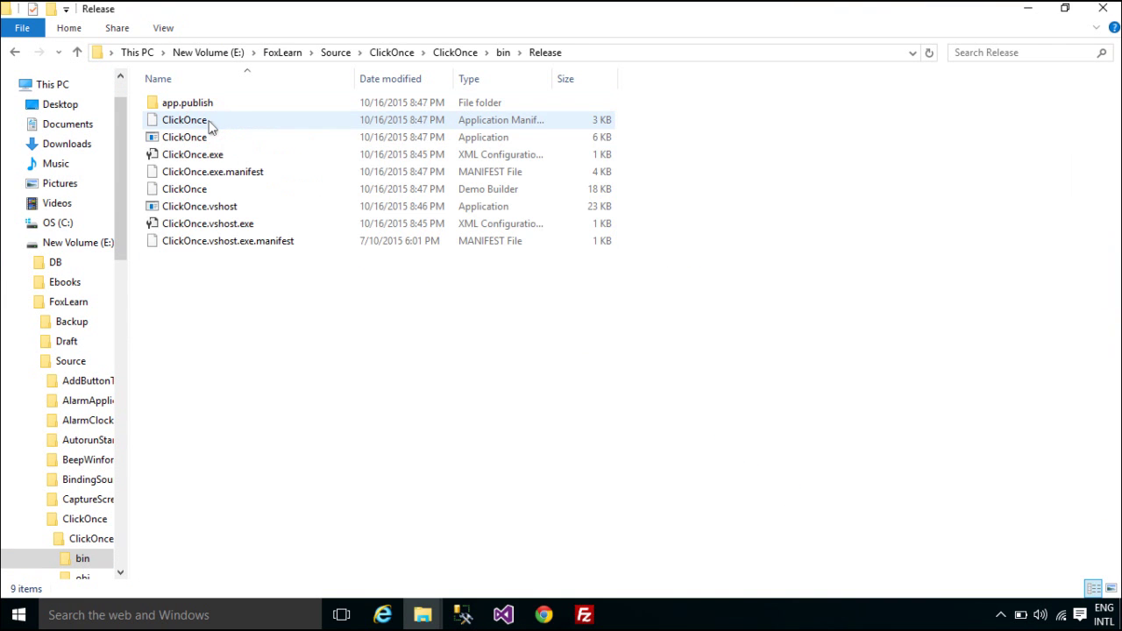
double_click(220, 106)
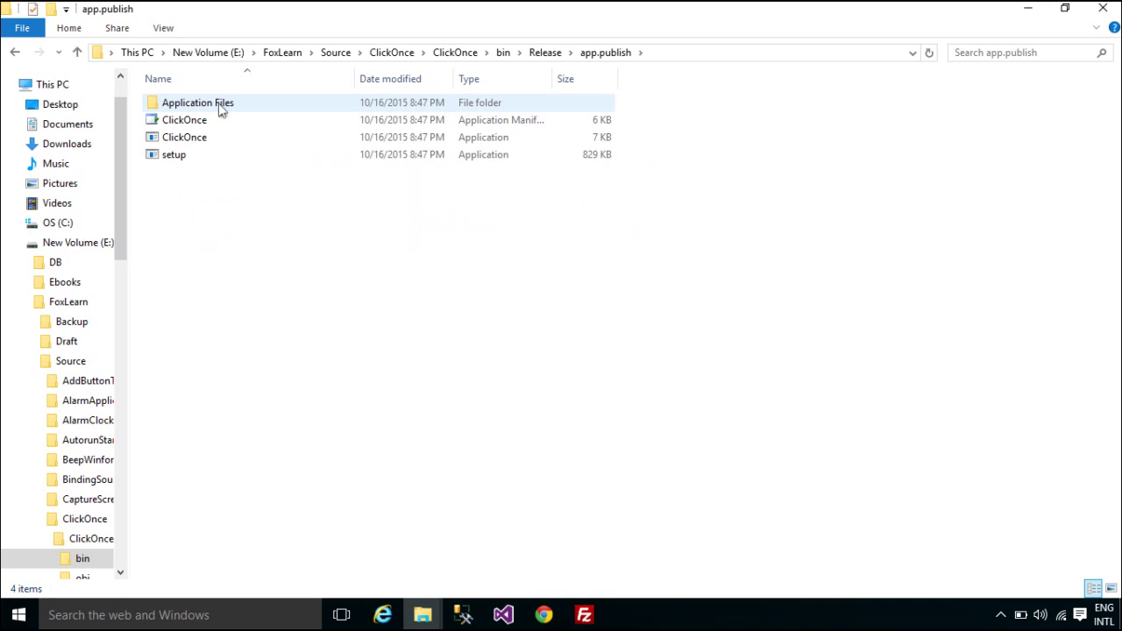
left_click(717, 52)
key("ctrl+c")
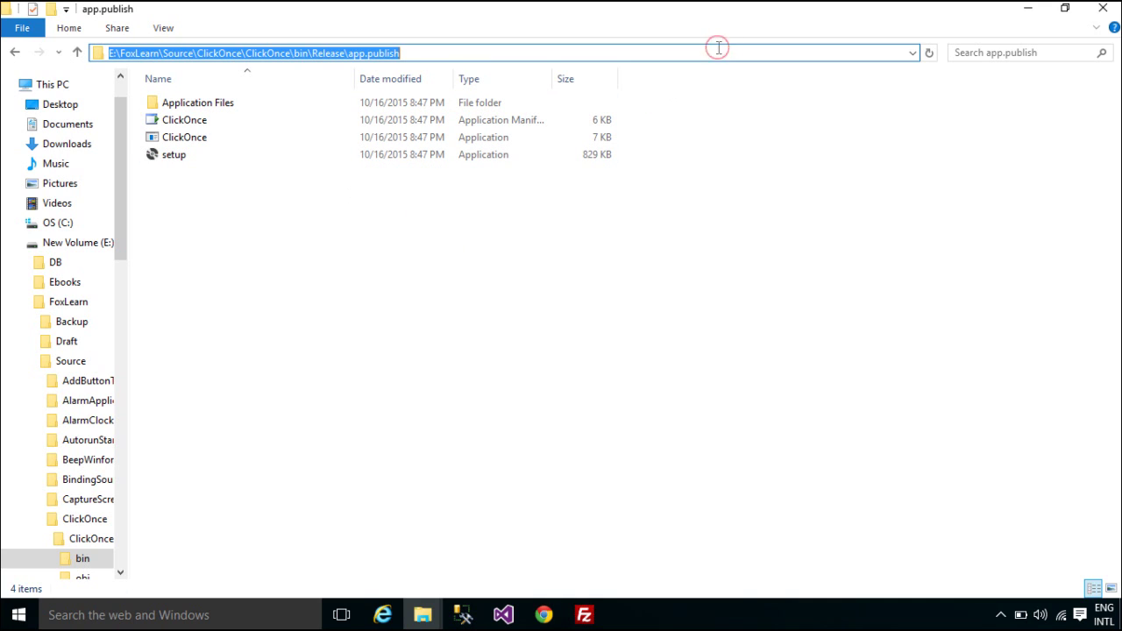
Switch to FileZilla and set the local site to the copied app.publish folder path.
left_click(589, 616)
left_click(403, 179)
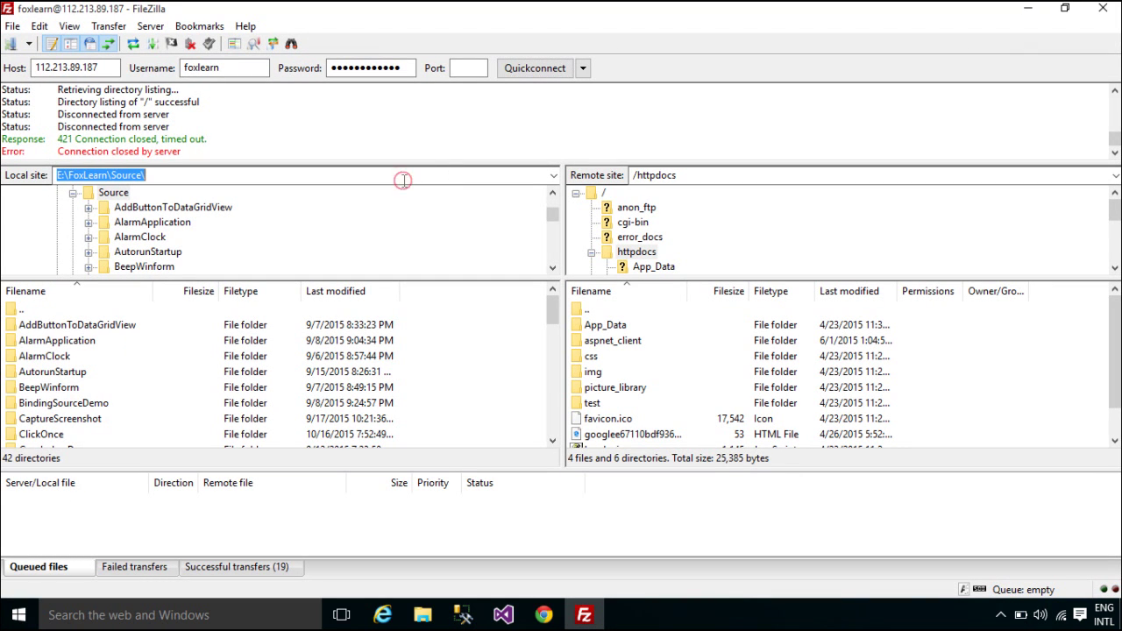
key("ctrl+v")
key("Return")
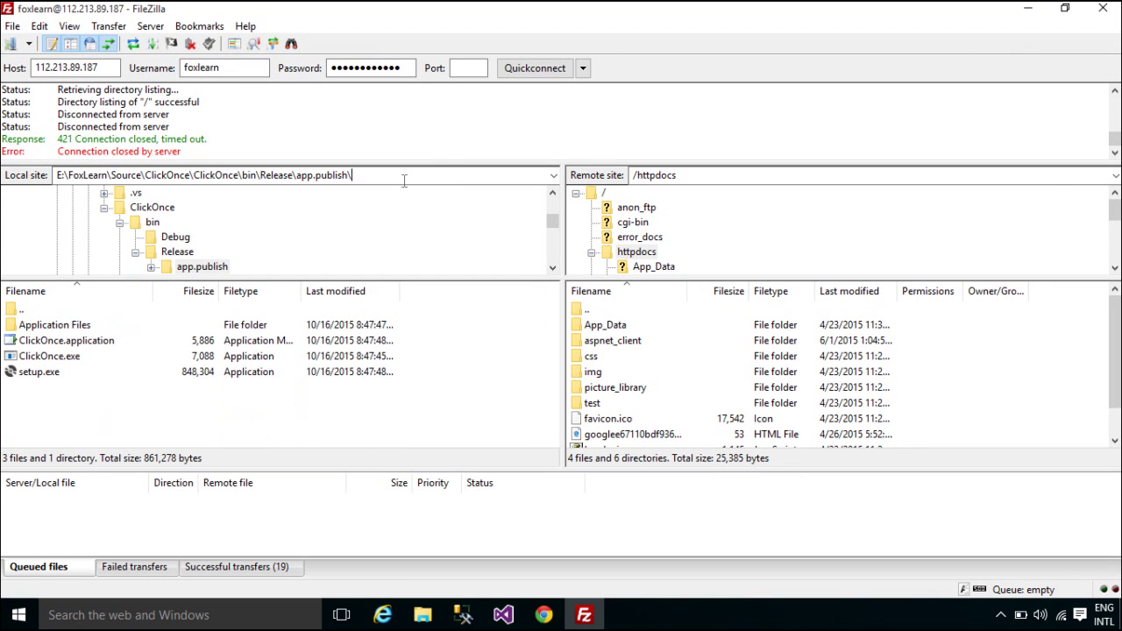
Upload the Application Files folder, ClickOnce.application, ClickOnce.exe and setup.exe to the remote /httpdocs folder.
left_click(99, 331)
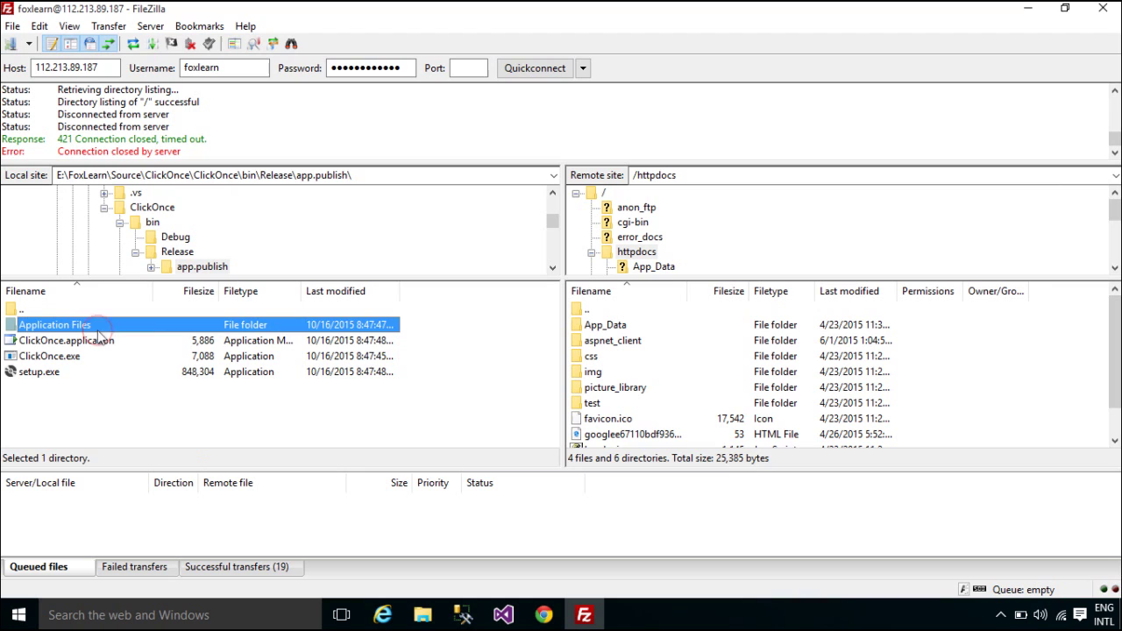
left_click(91, 377, "shift")
left_click_drag(210, 332, 1038, 393)
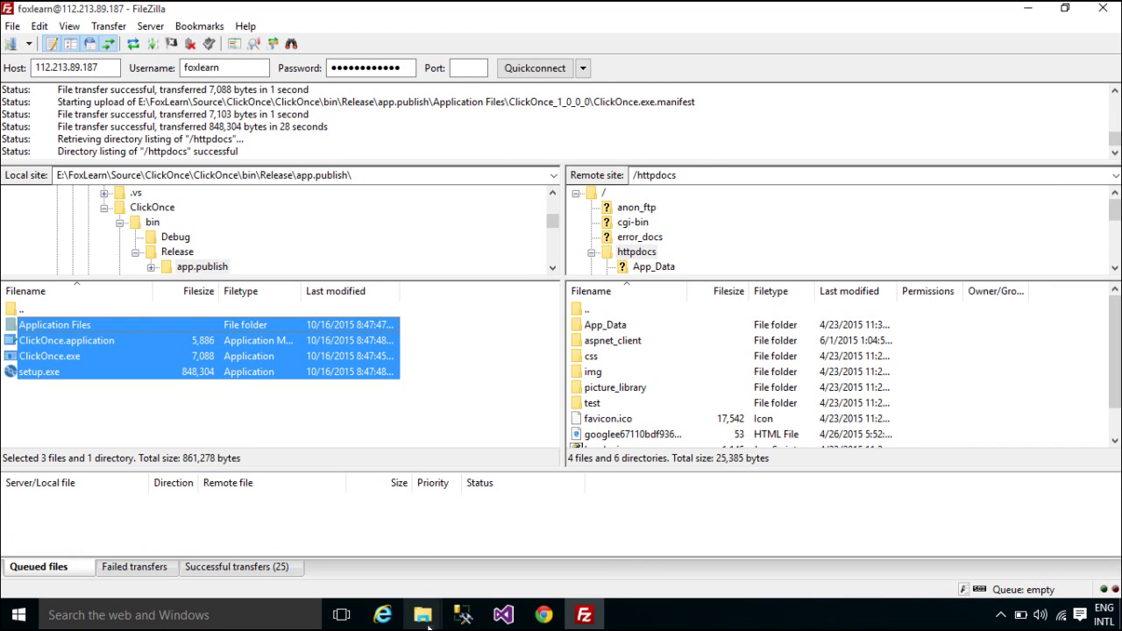
Run setup from the app.publish folder in File Explorer, decline the installation, and check the contents of the Application Files folder.
mouse_move(428, 619)
left_click(514, 531)
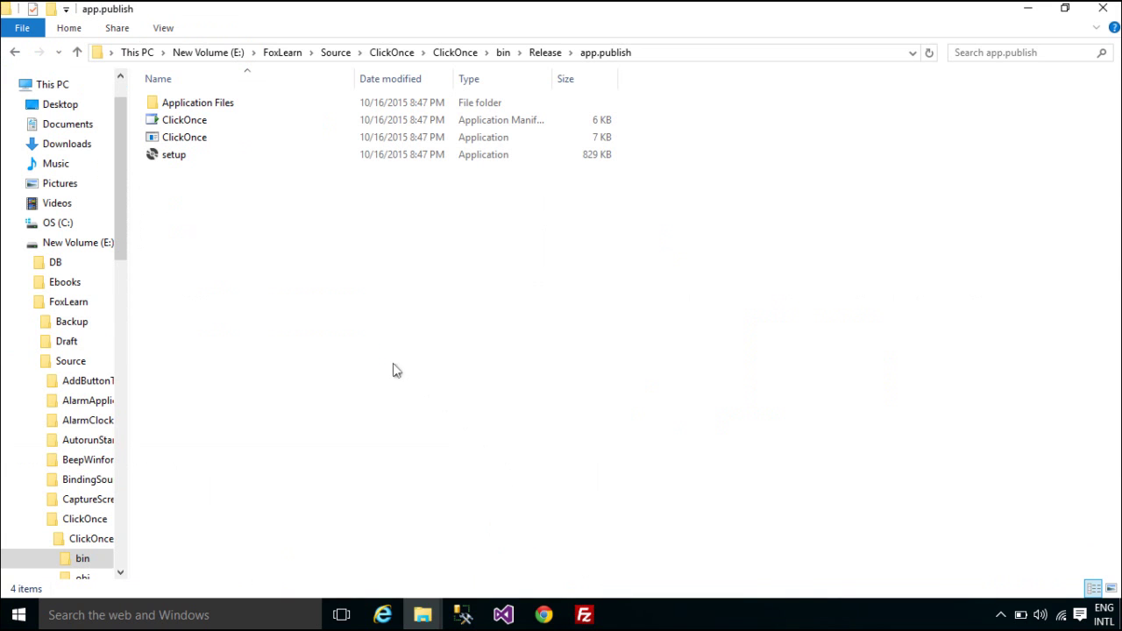
double_click(306, 156)
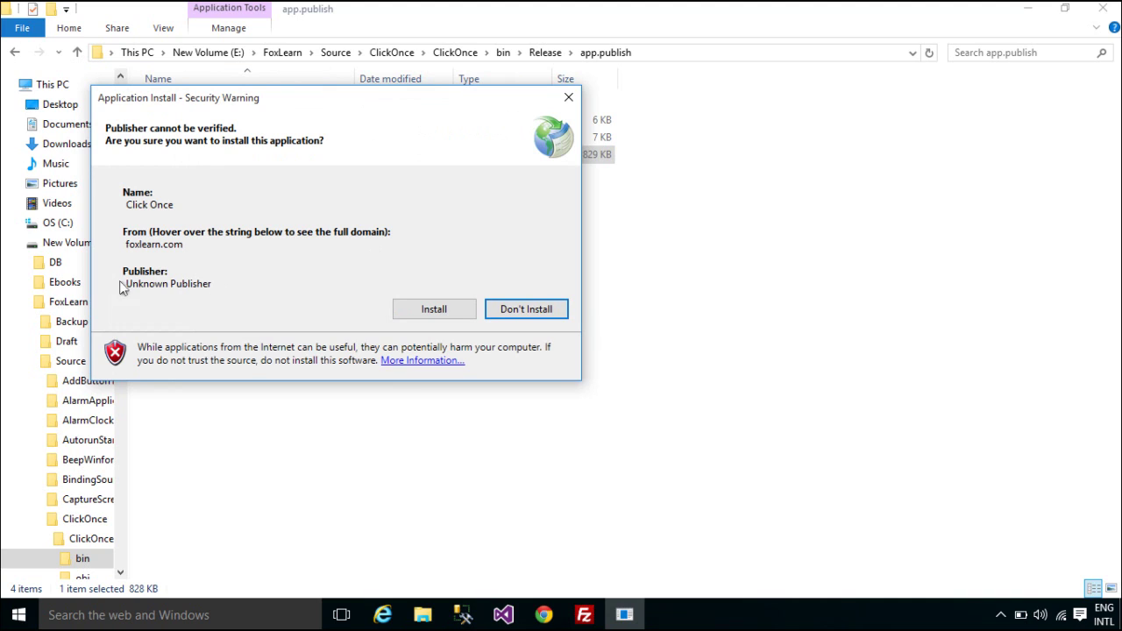
left_click(525, 316)
double_click(451, 102)
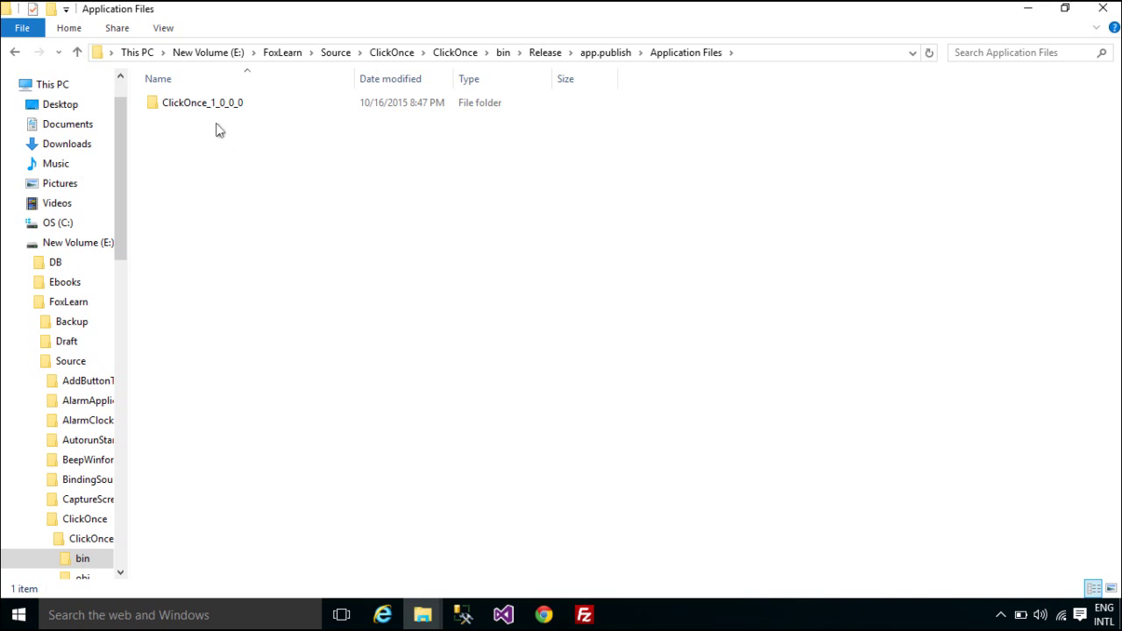
left_click(15, 53)
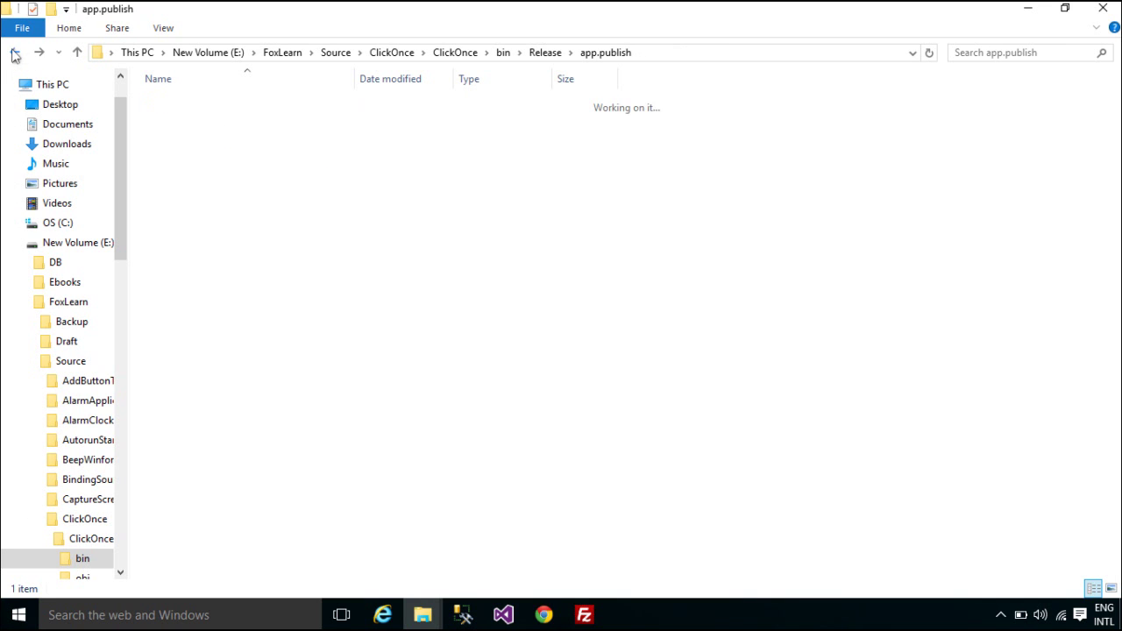
Switch to Visual Studio, open the ClickOnce project's signing certificate details, and start installing the certificate.
left_click(512, 627)
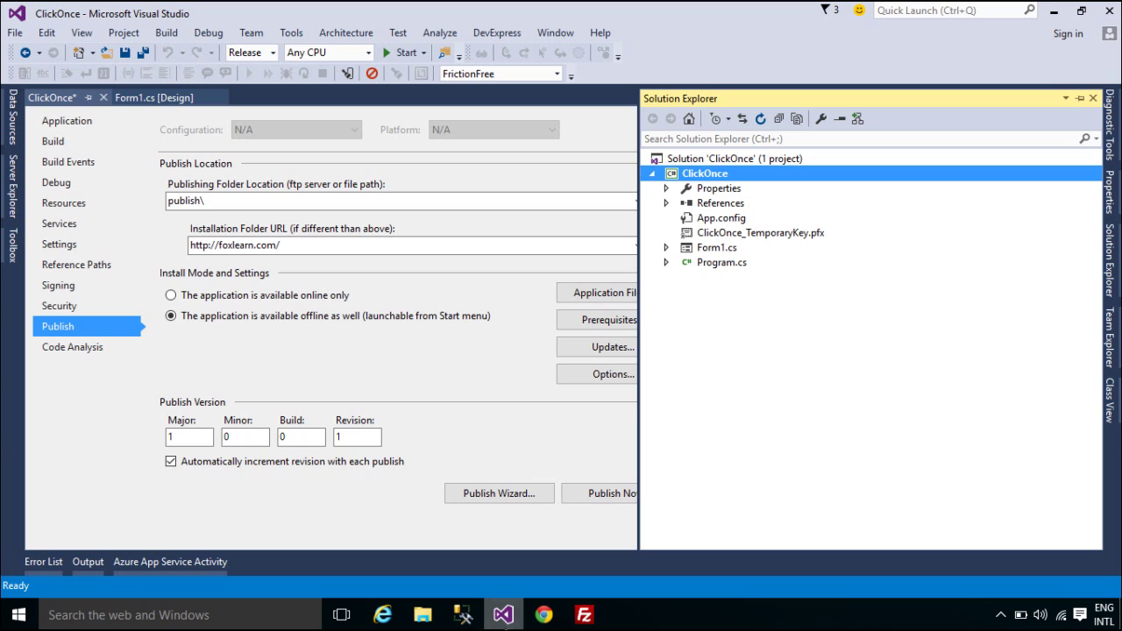
left_click(79, 284)
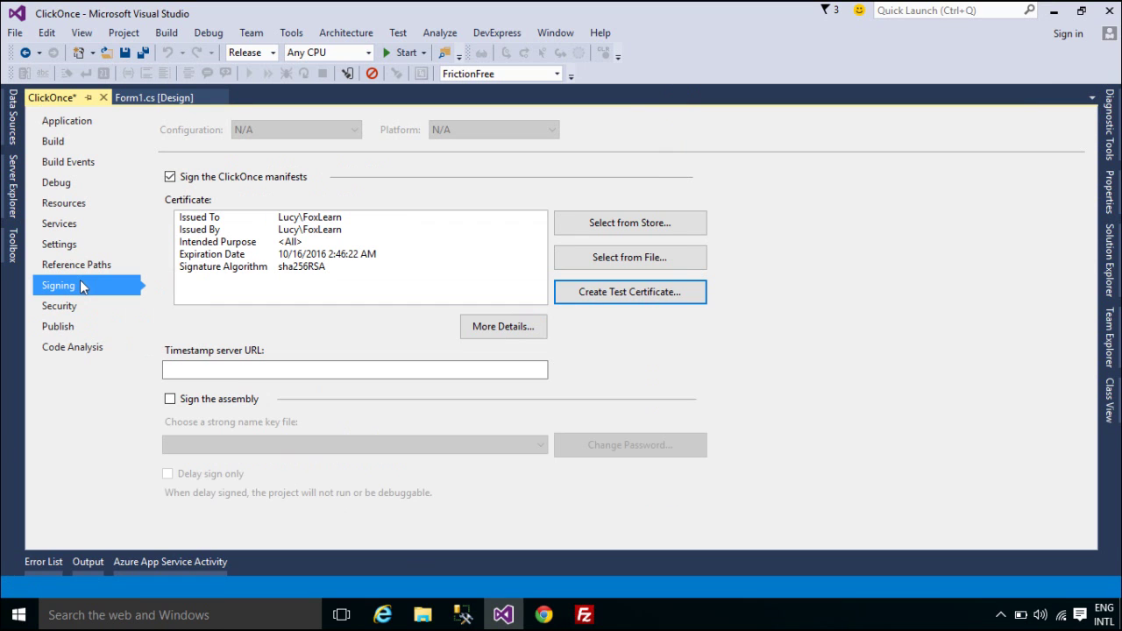
left_click(502, 333)
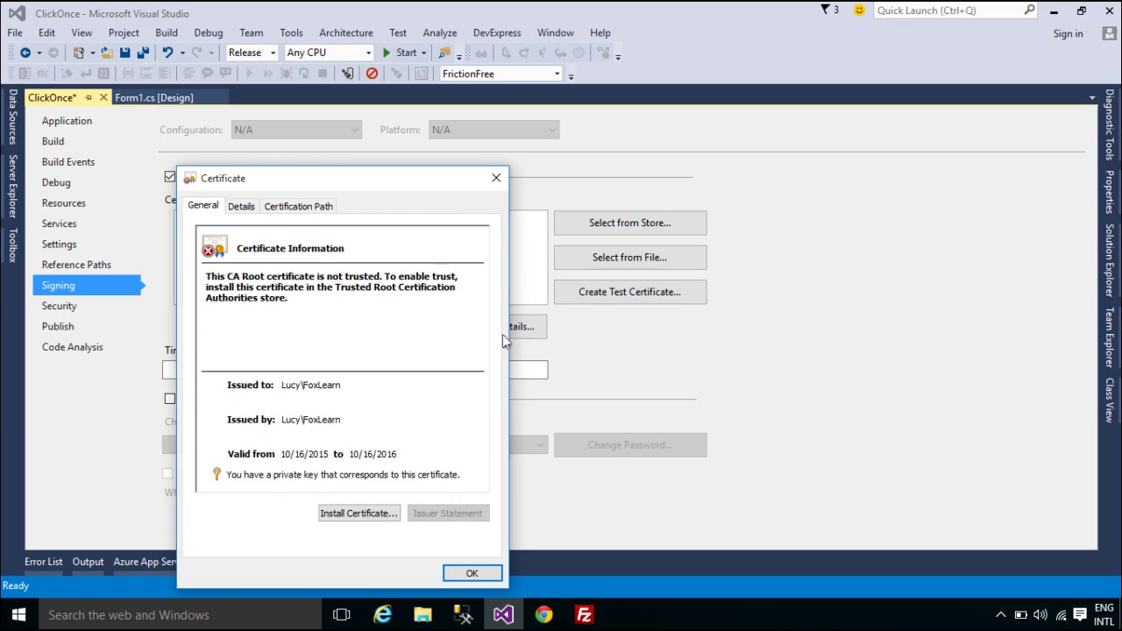
left_click(372, 515)
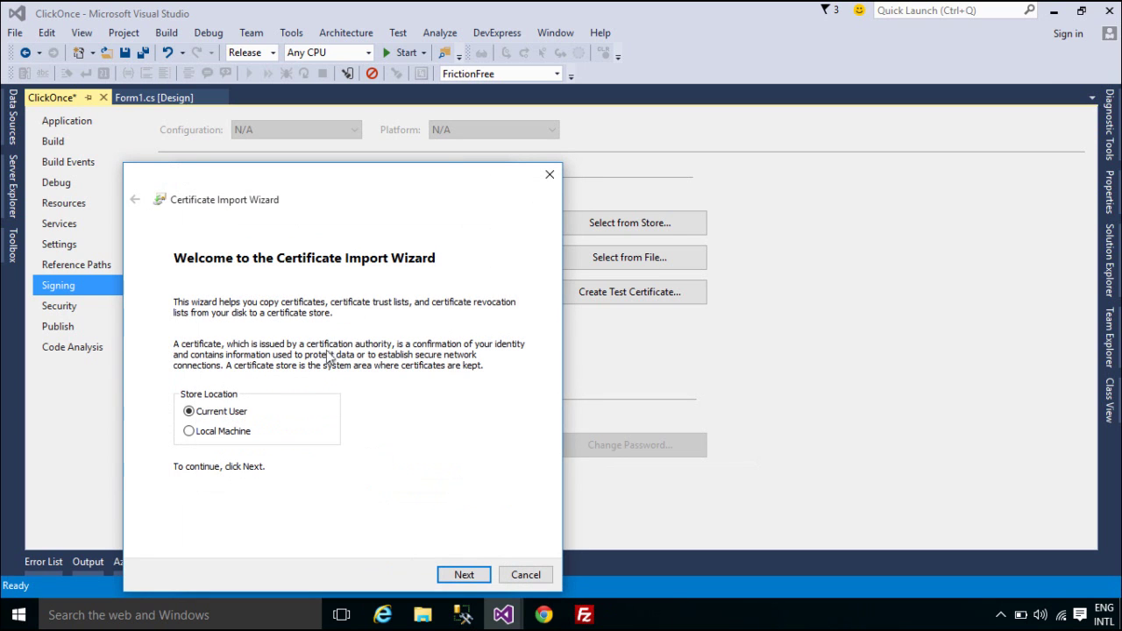
Choose the current user's Trusted Root Certification Authorities store as the destination for the imported certificate.
left_click(467, 577)
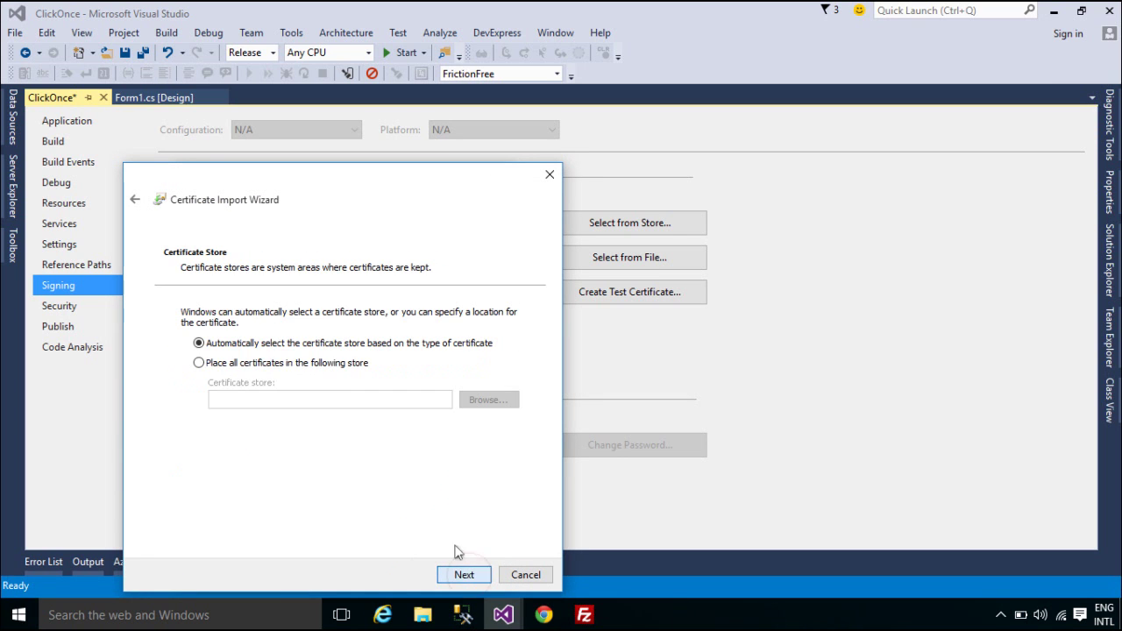
left_click(327, 364)
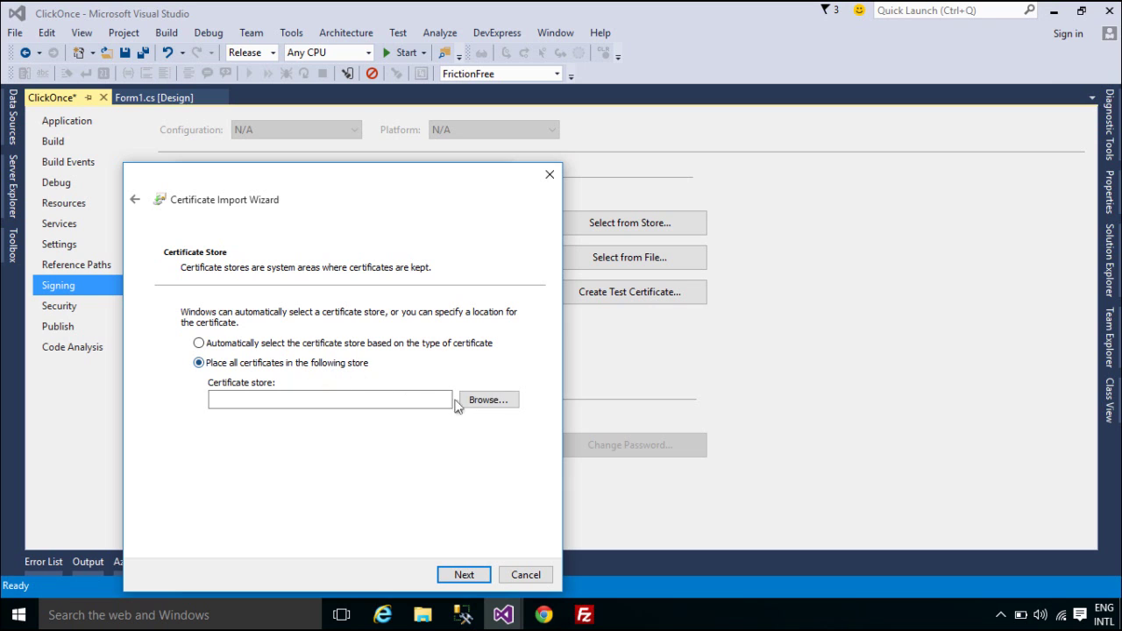
left_click(495, 404)
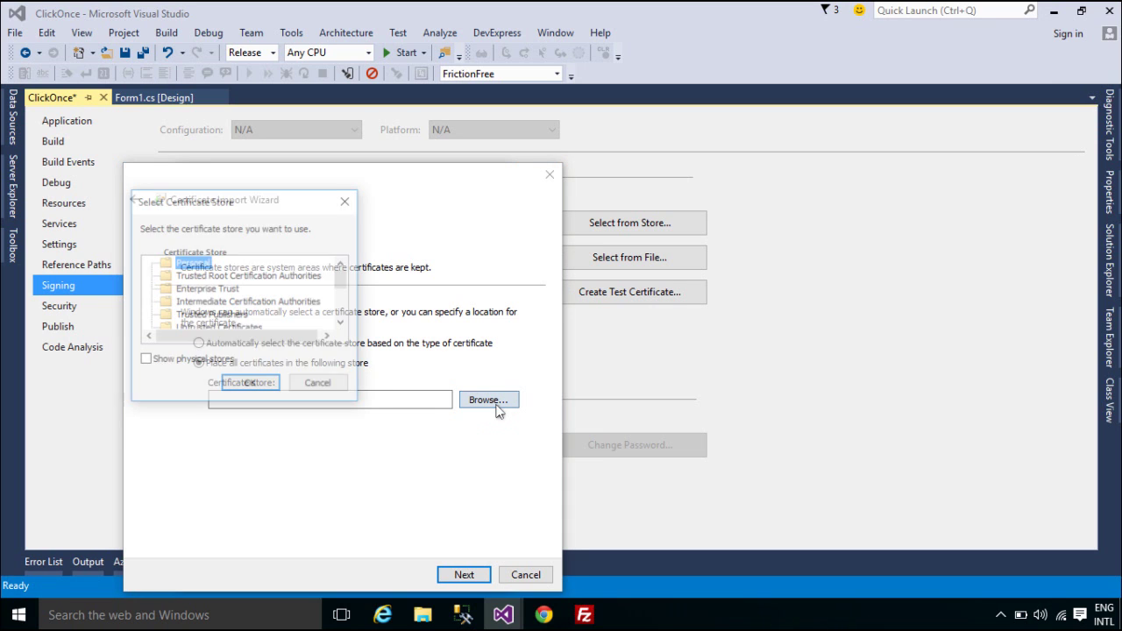
left_click(260, 275)
left_click(250, 385)
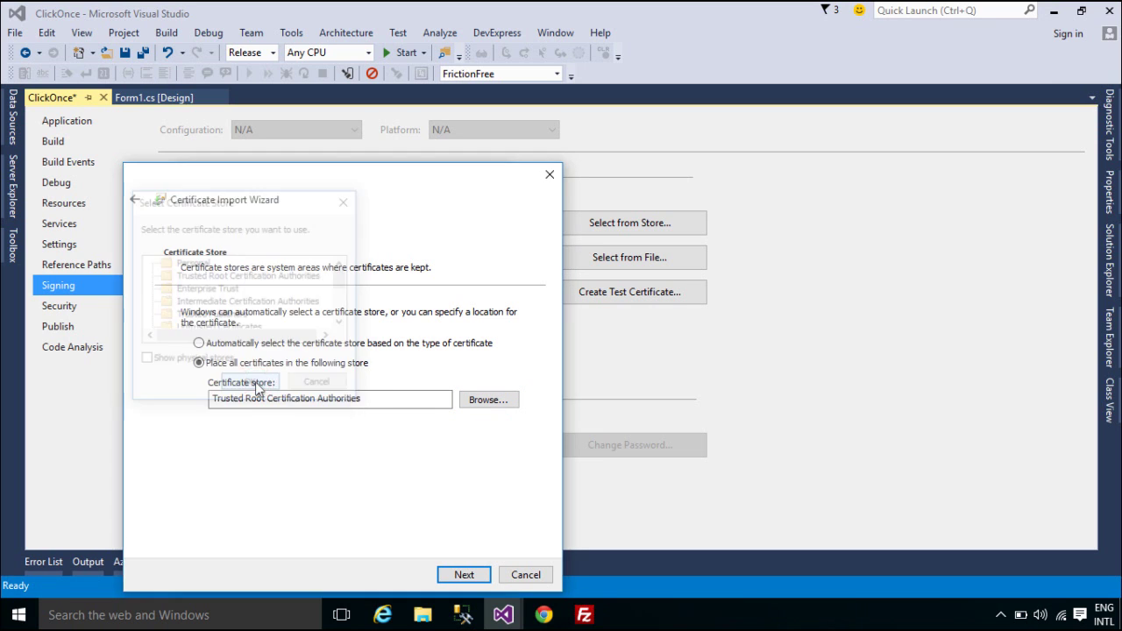
left_click(474, 575)
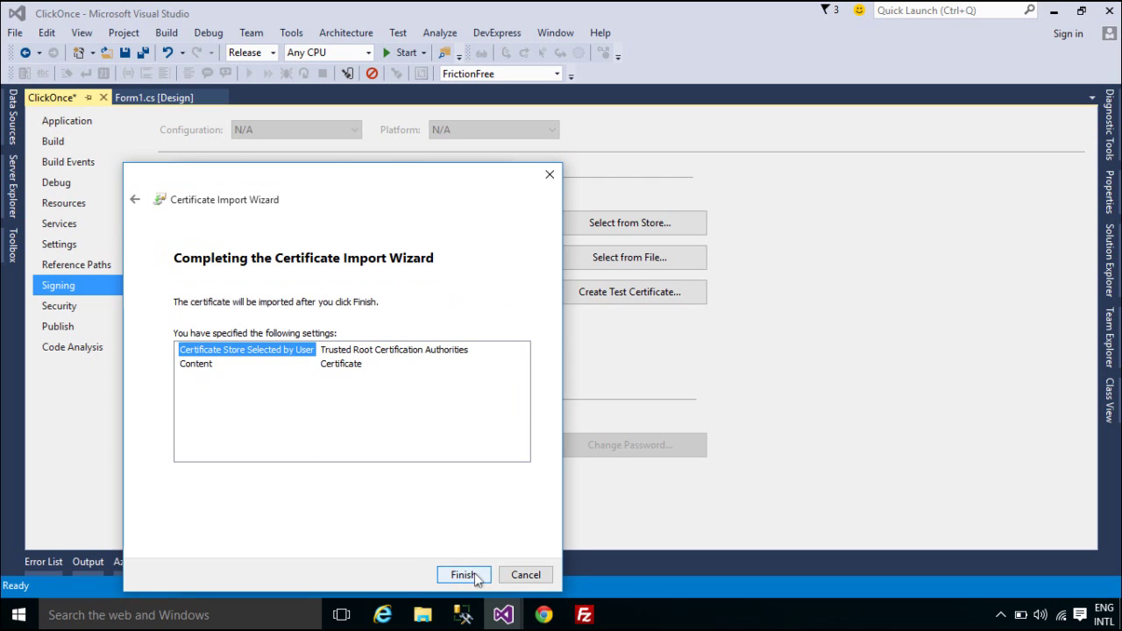
Finish the certificate import, accept installing the root certificate, and close the certificate details.
left_click(465, 574)
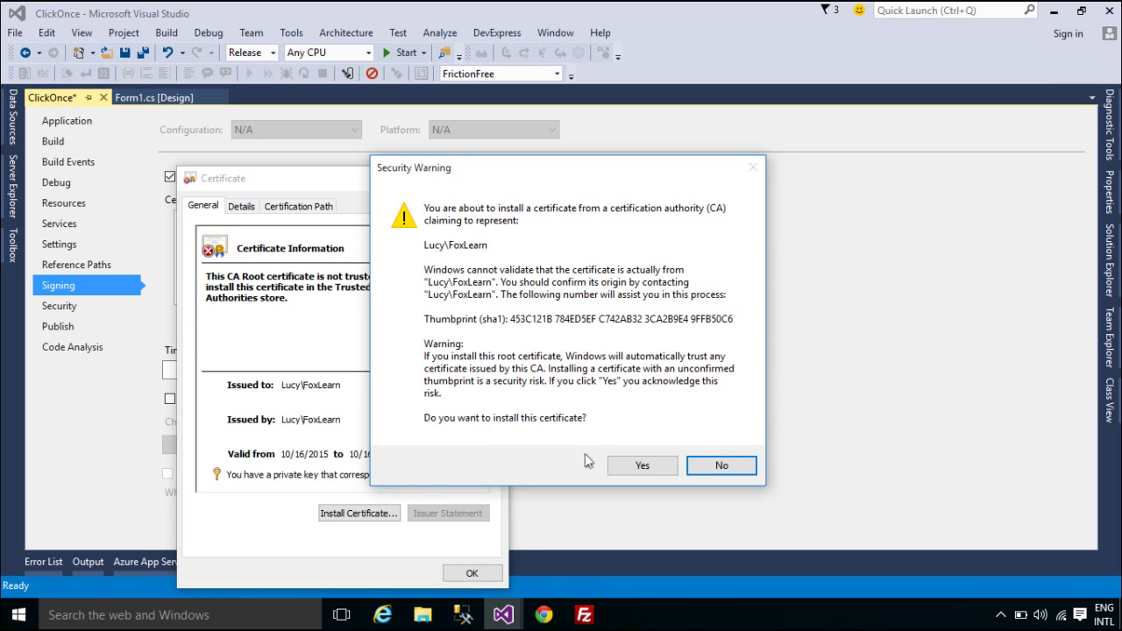
left_click(635, 464)
left_click(622, 369)
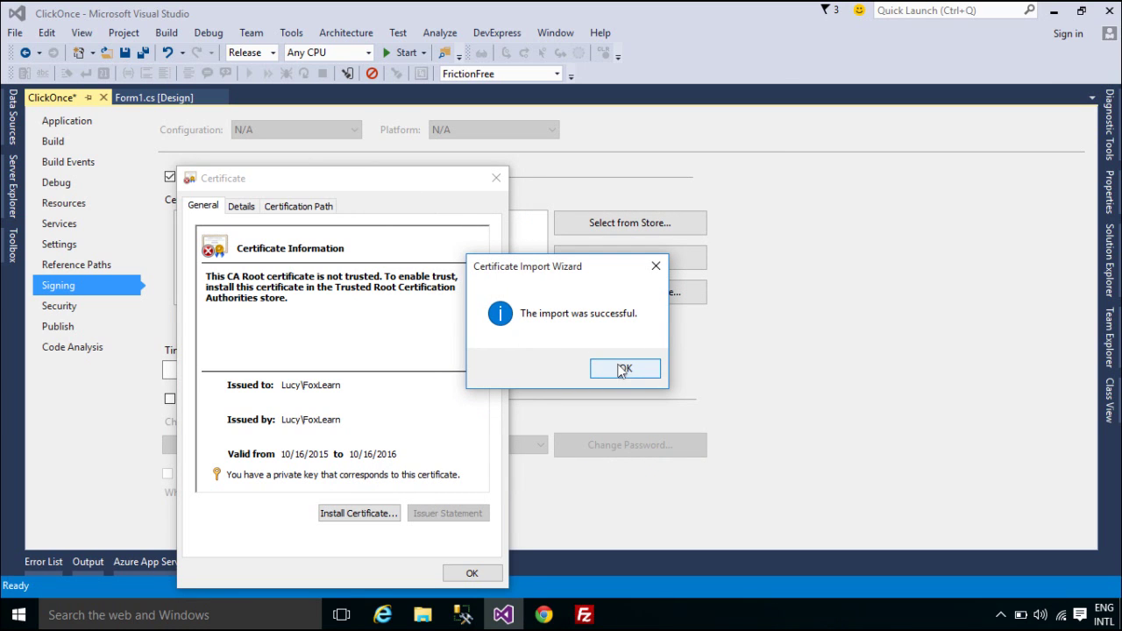
left_click(476, 574)
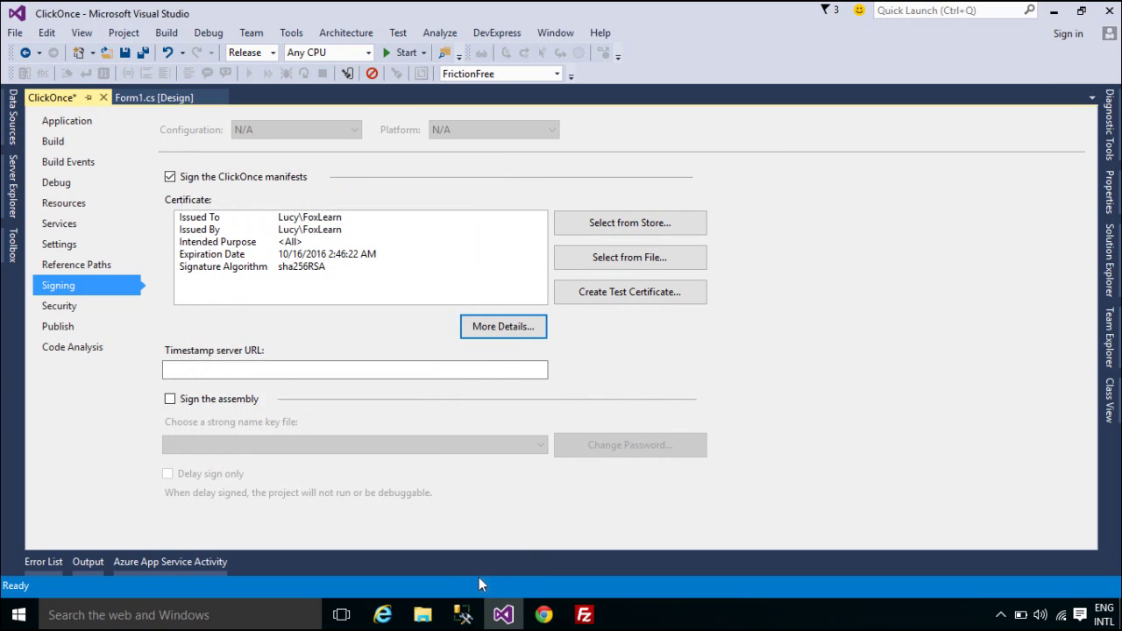
Search Windows for mmc and launch the Microsoft Management Console.
left_click(221, 614)
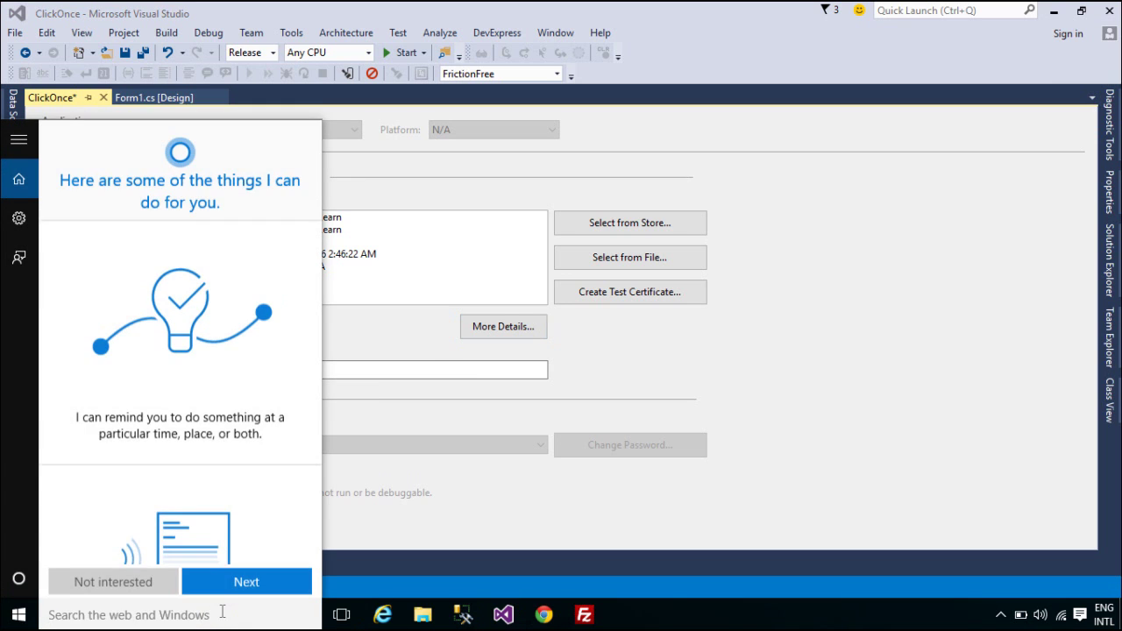
type("mmc")
key("Return")
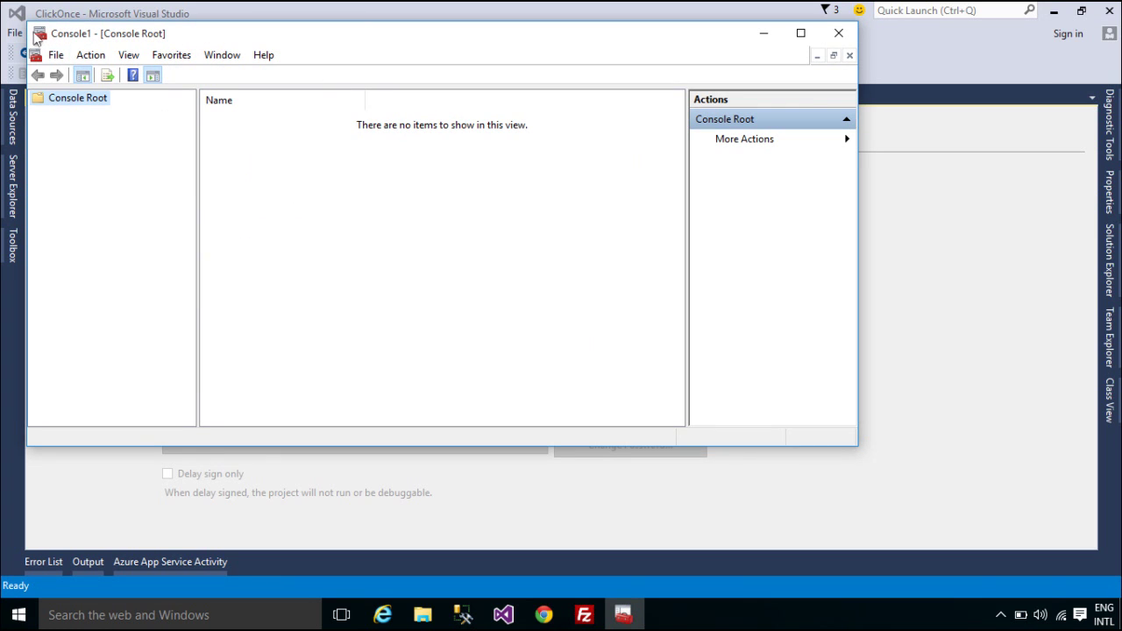
Add the Certificates snap-in to the console, managing certificates for My user account.
left_click(56, 55)
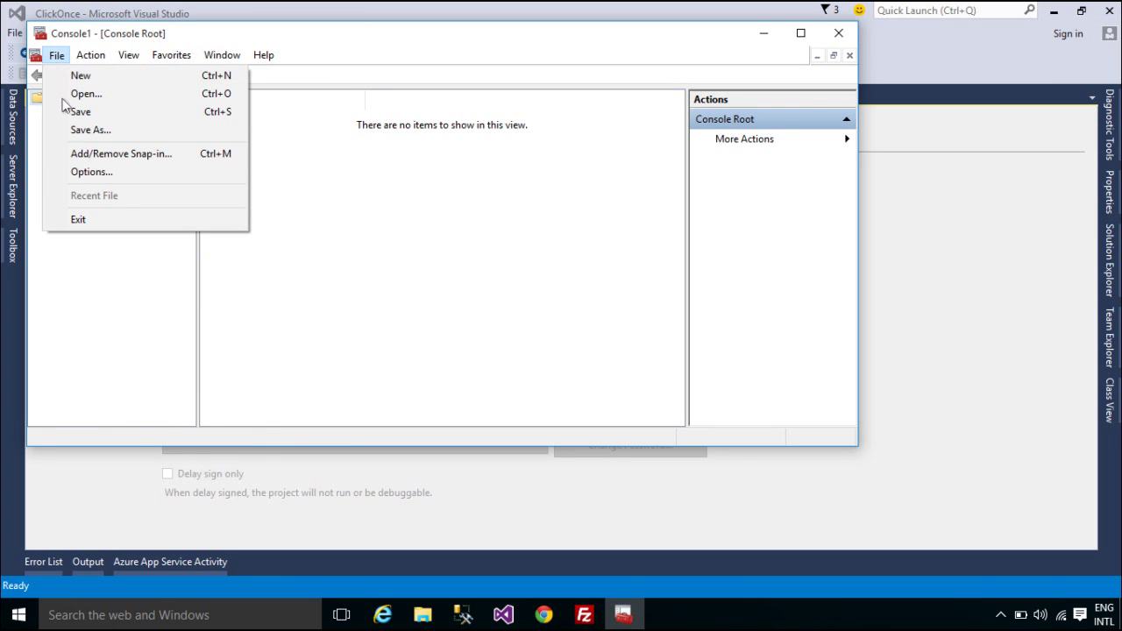
left_click(139, 153)
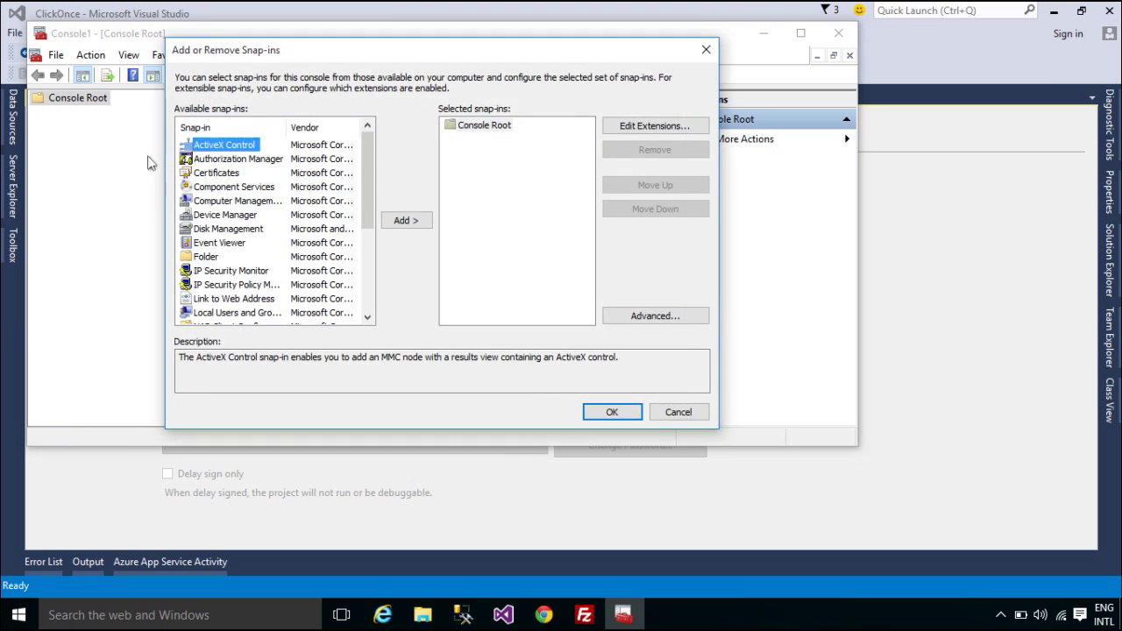
left_click(224, 174)
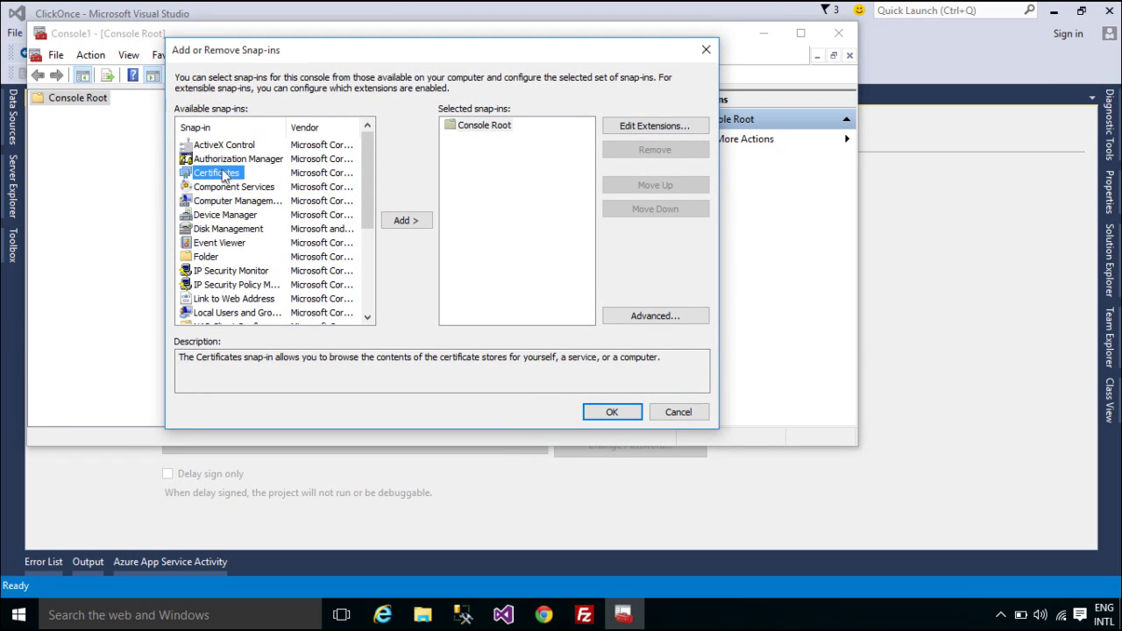
left_click(405, 220)
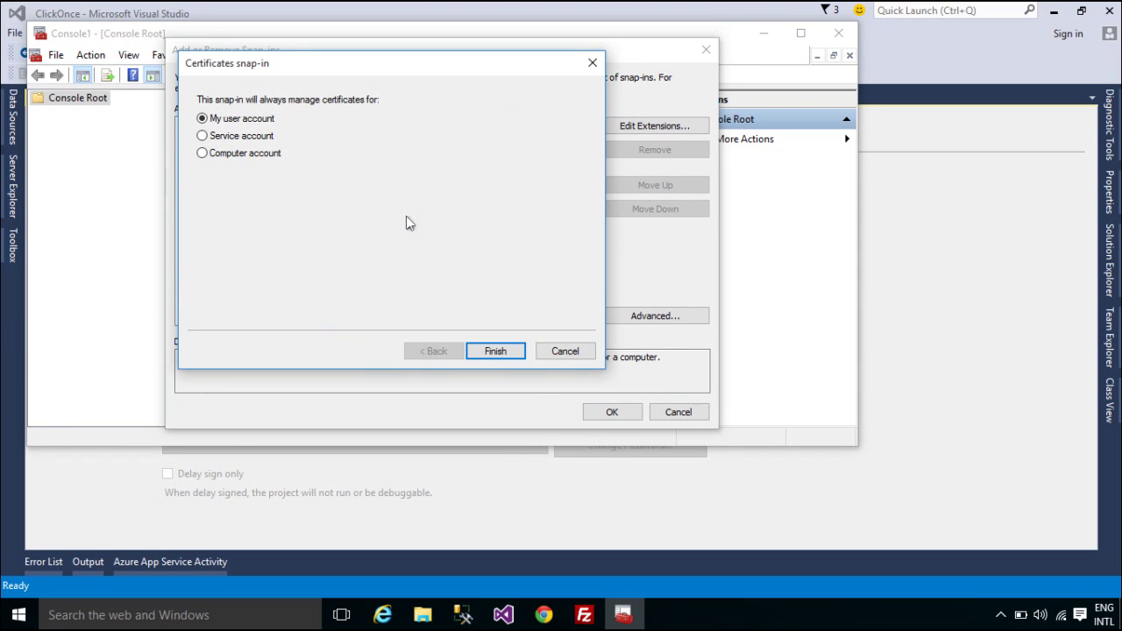
left_click(497, 350)
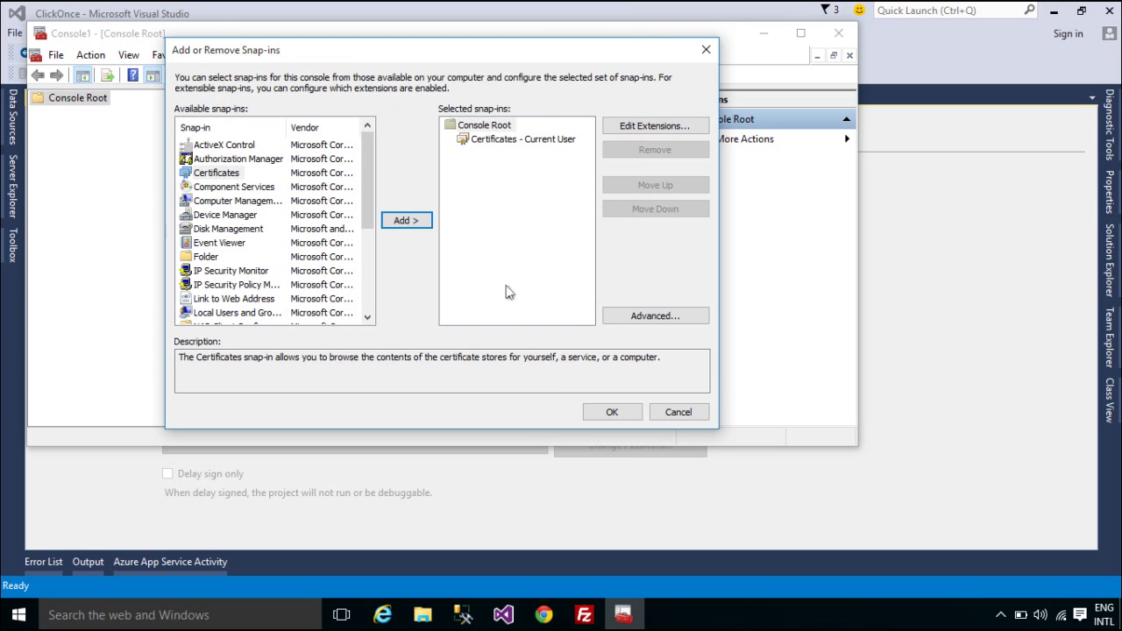
left_click(628, 417)
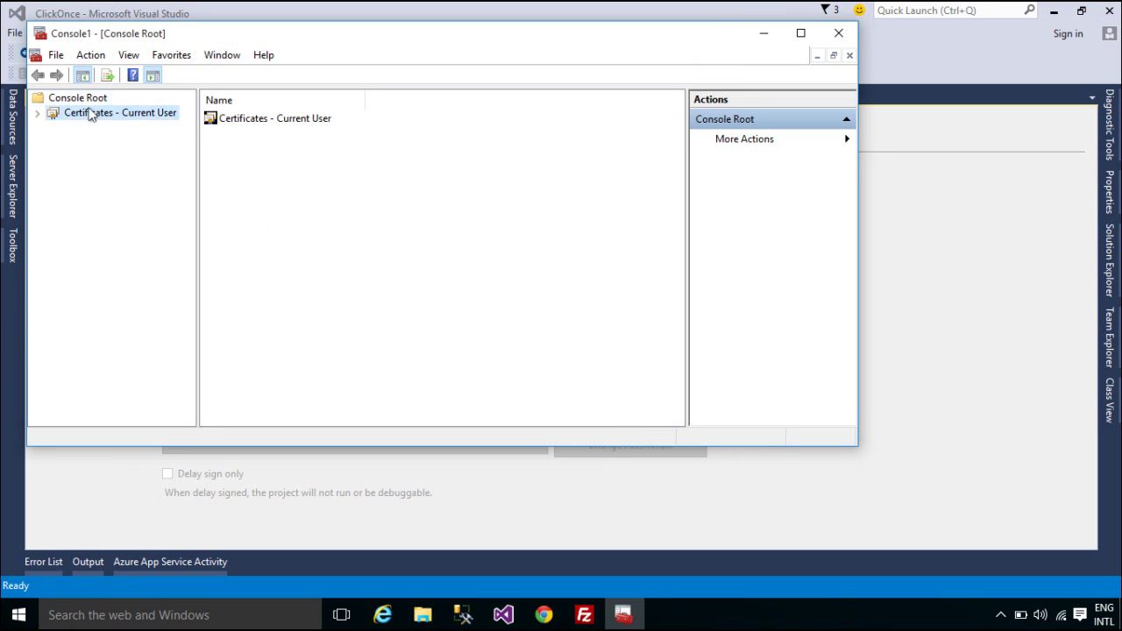
Show the current user's Trusted Root Certification Authorities certificates in a maximized console and select the FoxLearn certificate.
left_click(91, 115)
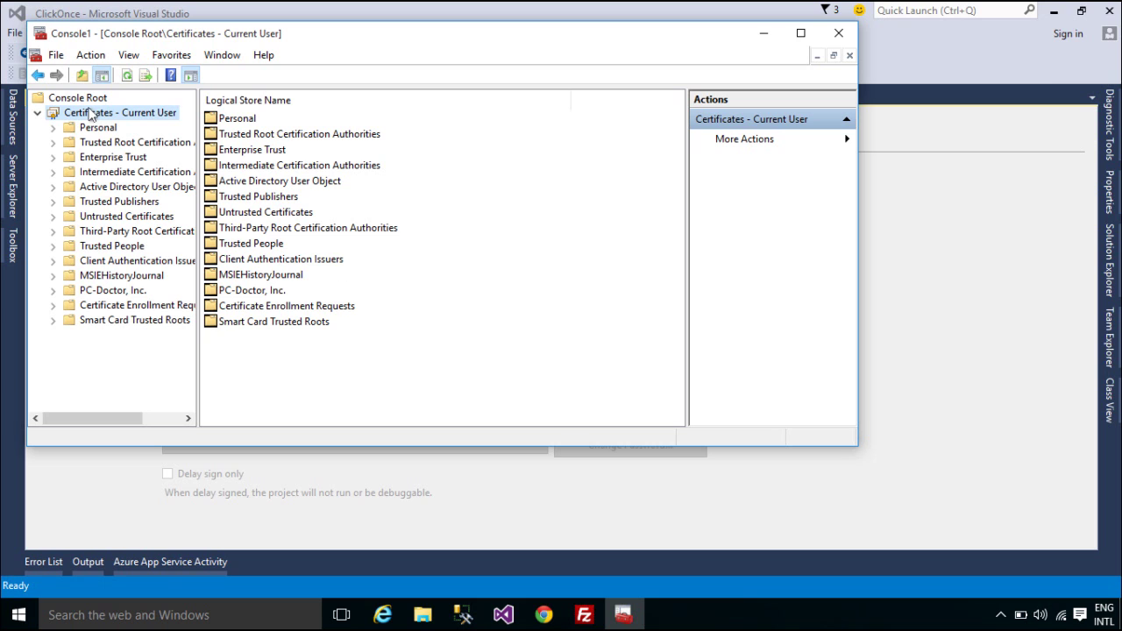
double_click(130, 145)
left_click(120, 157)
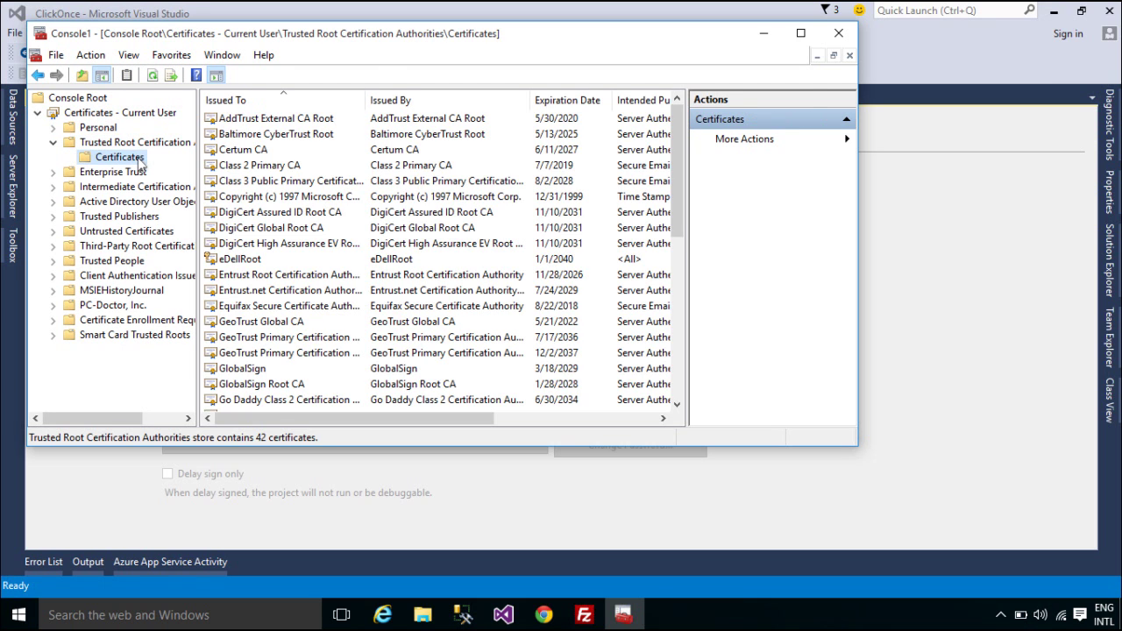
left_click(800, 33)
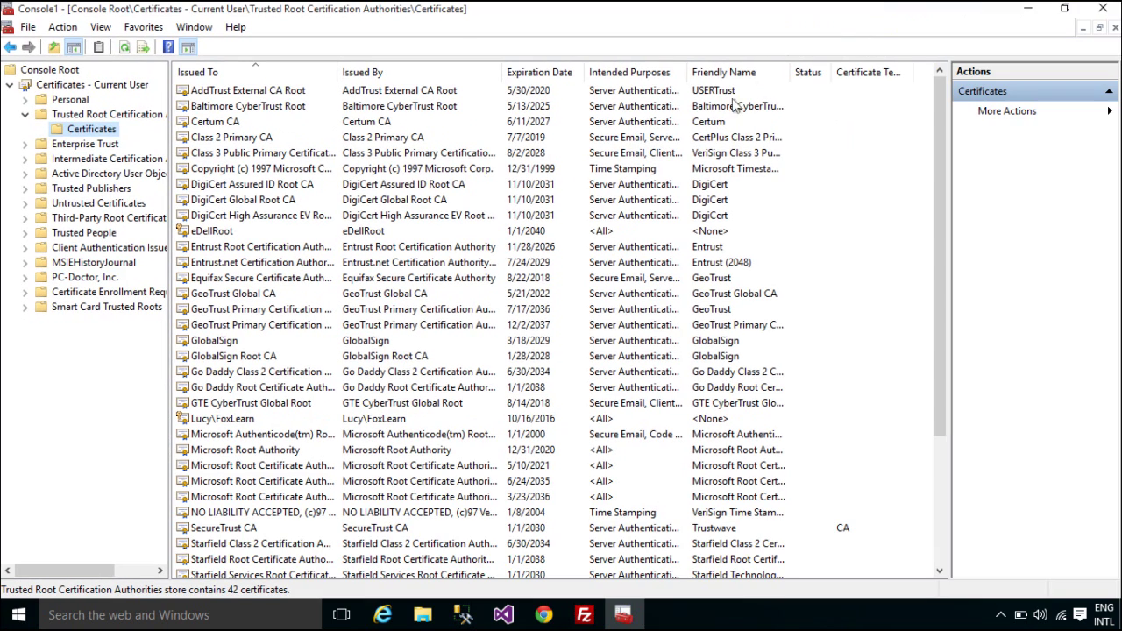
left_click(271, 421)
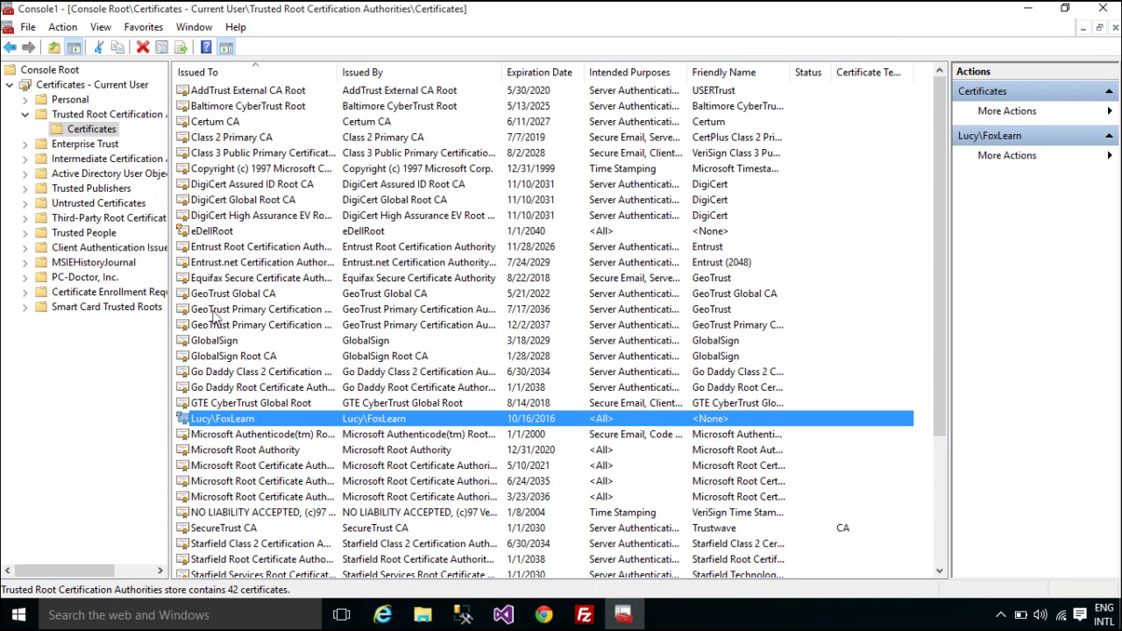
Show the certificates held in the current user's Personal store.
double_click(78, 102)
left_click(79, 109)
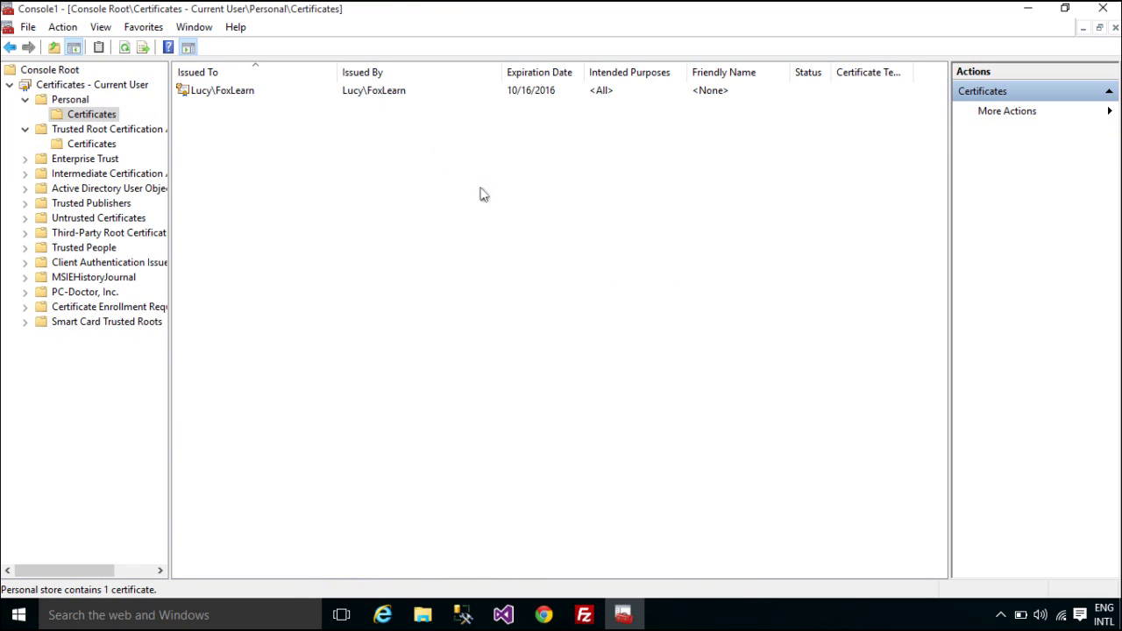
Switch to Visual Studio and publish the ClickOnce project with its current publish settings.
left_click(503, 614)
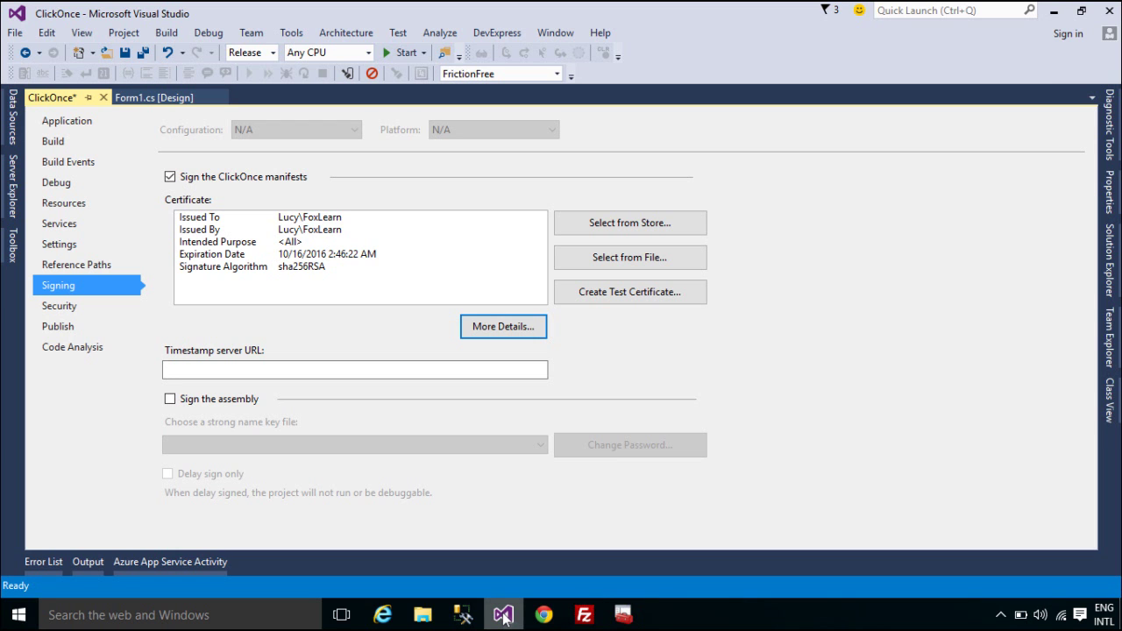
left_click(71, 328)
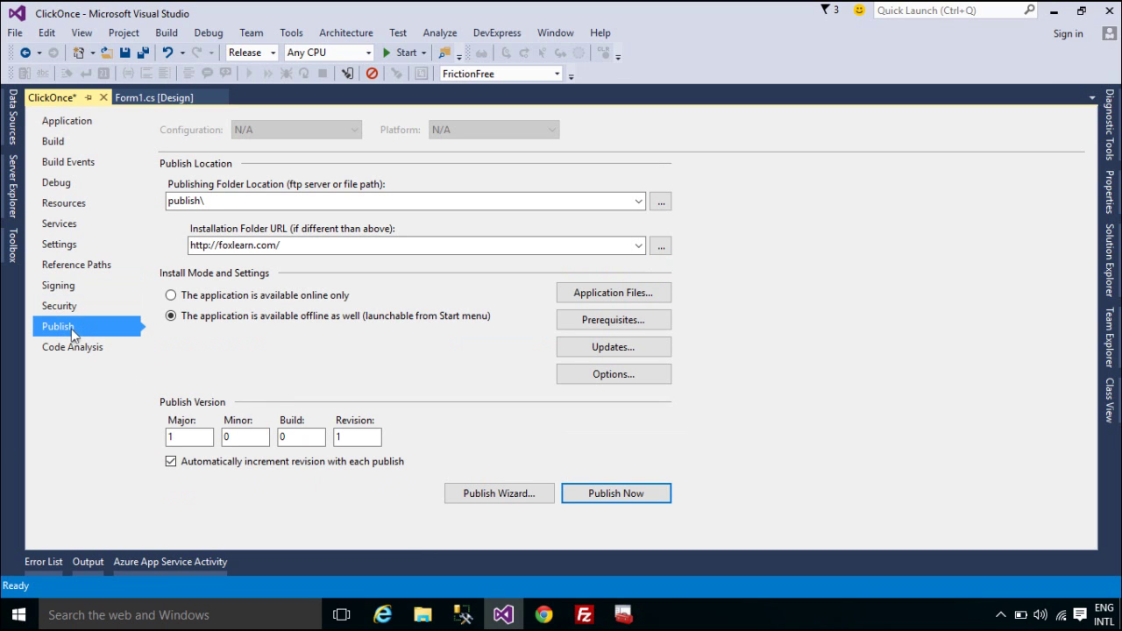
left_click(646, 493)
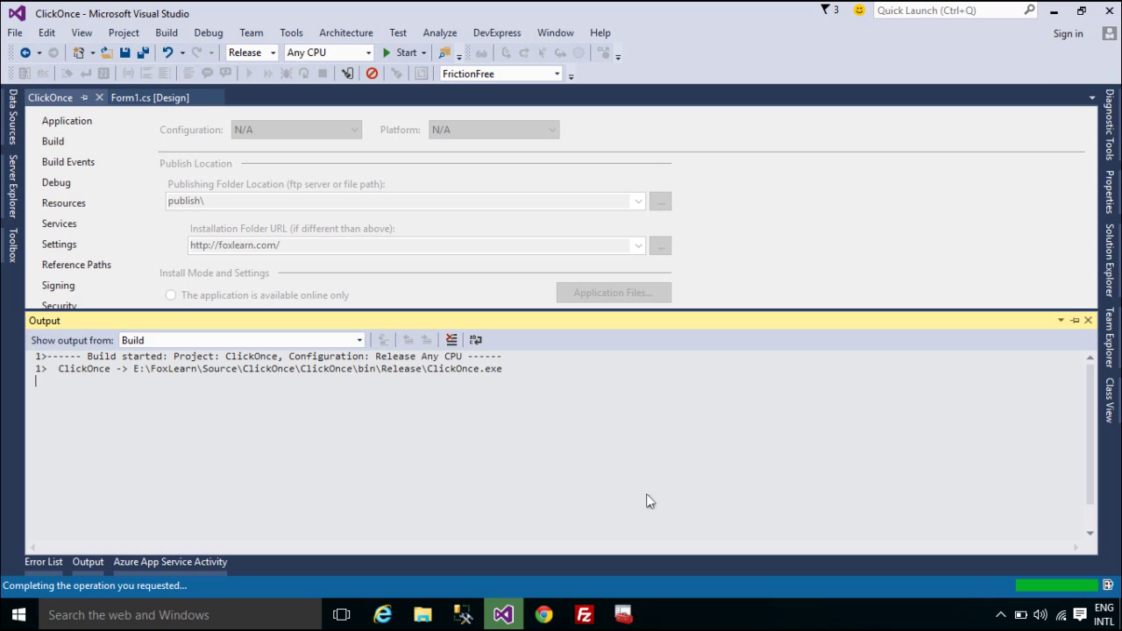
Switch to FileZilla and upload the Application Files folder, ClickOnce.application, ClickOnce.exe and setup.exe to /httpdocs.
left_click(584, 614)
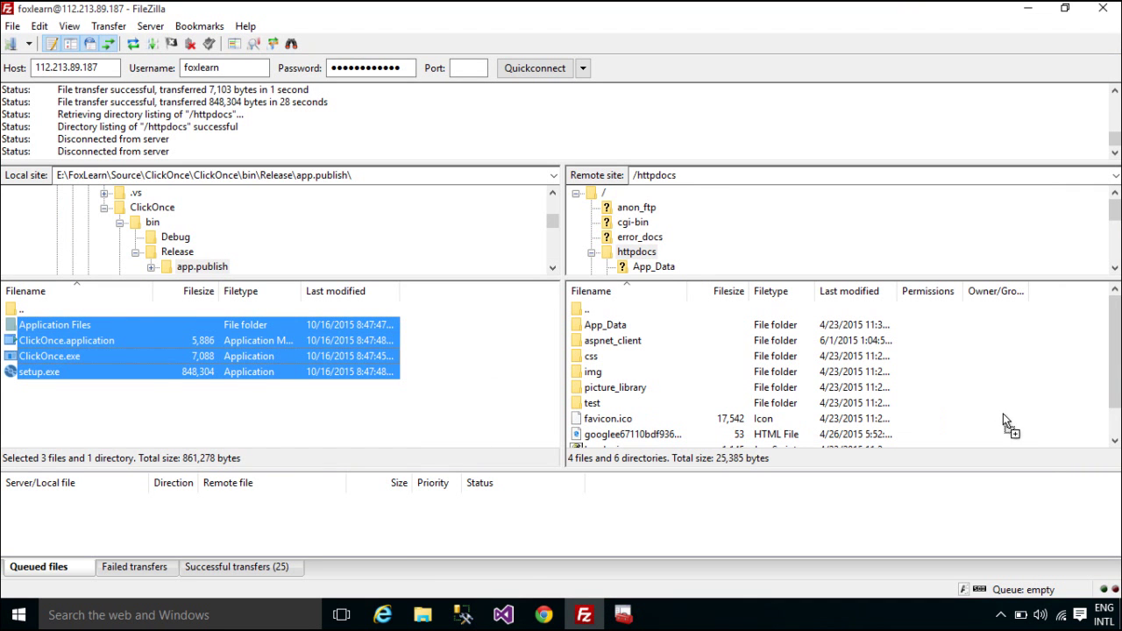
left_click_drag(1002, 421, 1003, 420)
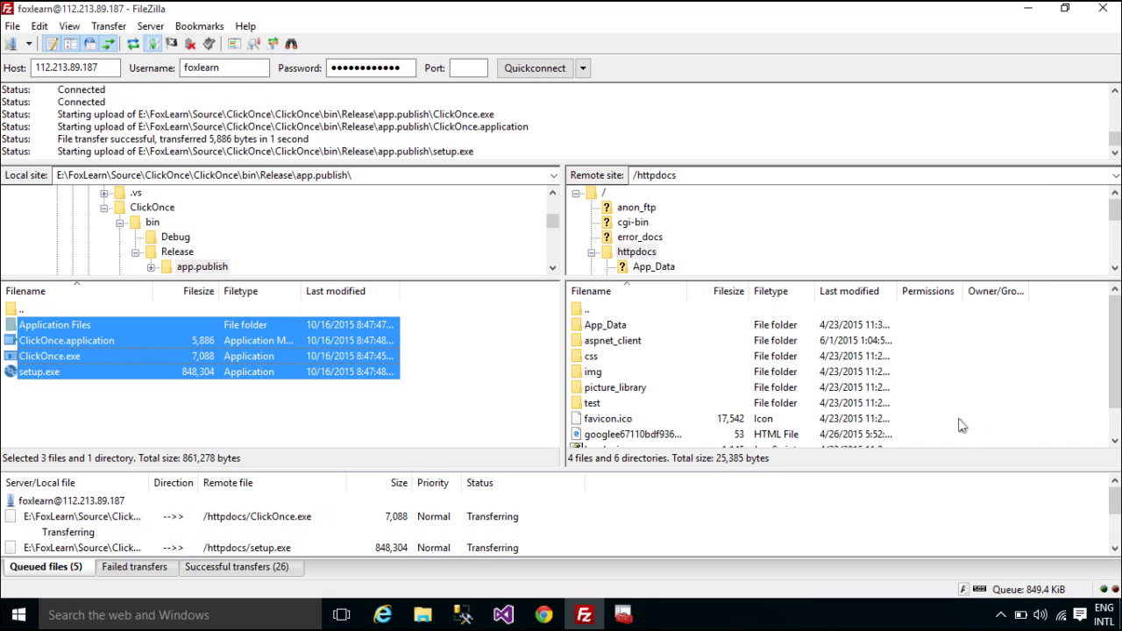
Inspect the Application Files folder inside Release\app.publish in File Explorer, return to app.publish, and check the upload's progress in FileZilla.
left_click(423, 616)
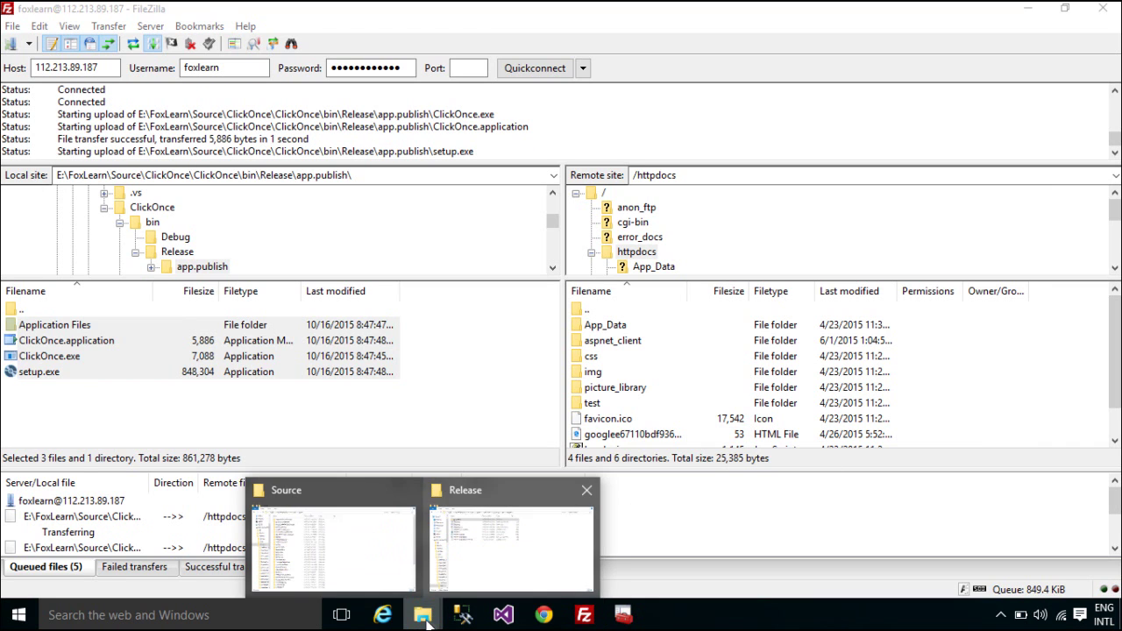
left_click(486, 551)
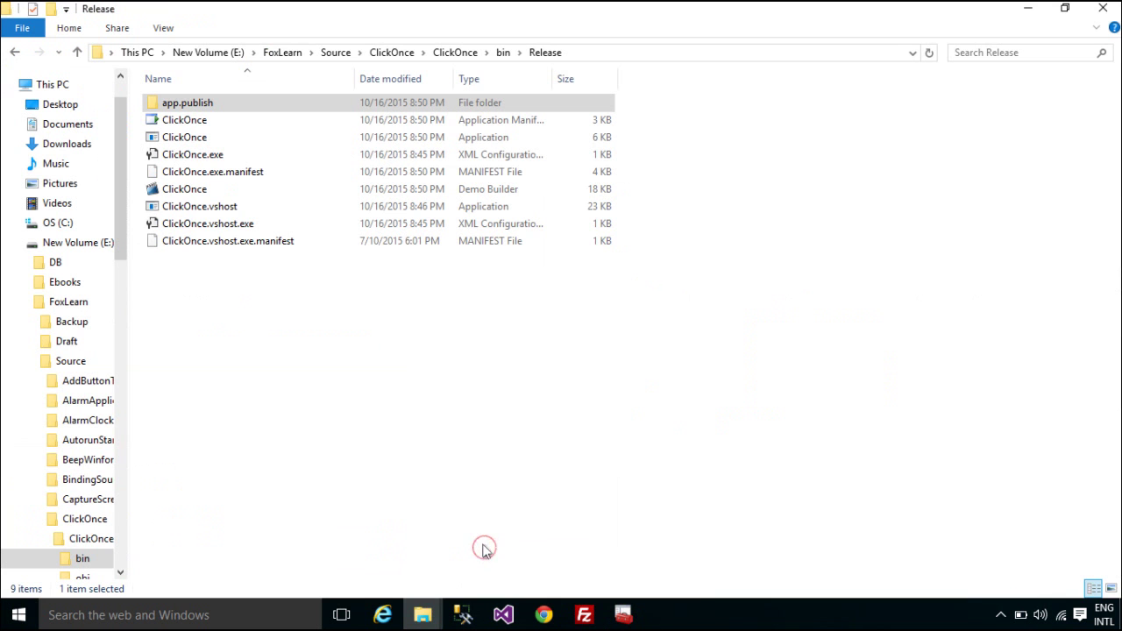
double_click(407, 102)
double_click(401, 106)
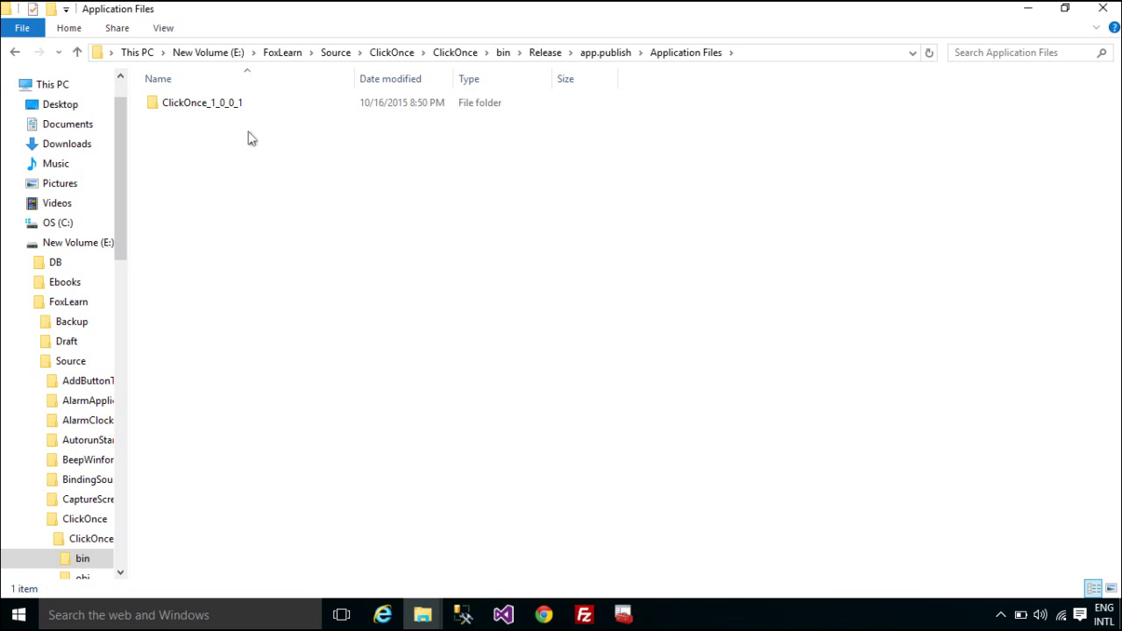
left_click(14, 51)
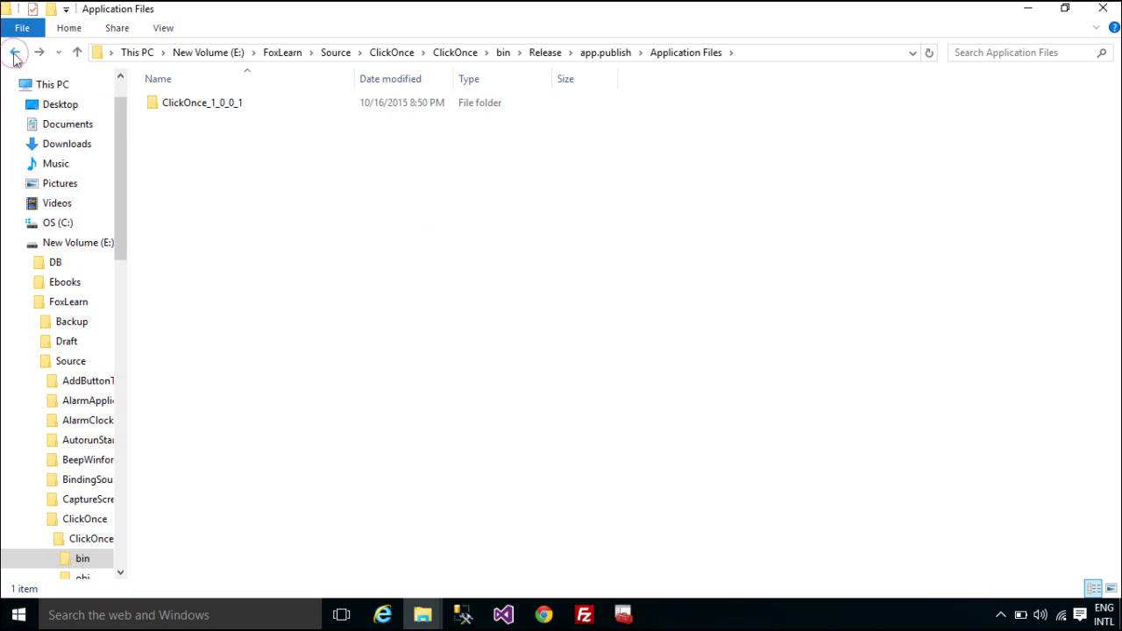
left_click(337, 245)
left_click(583, 614)
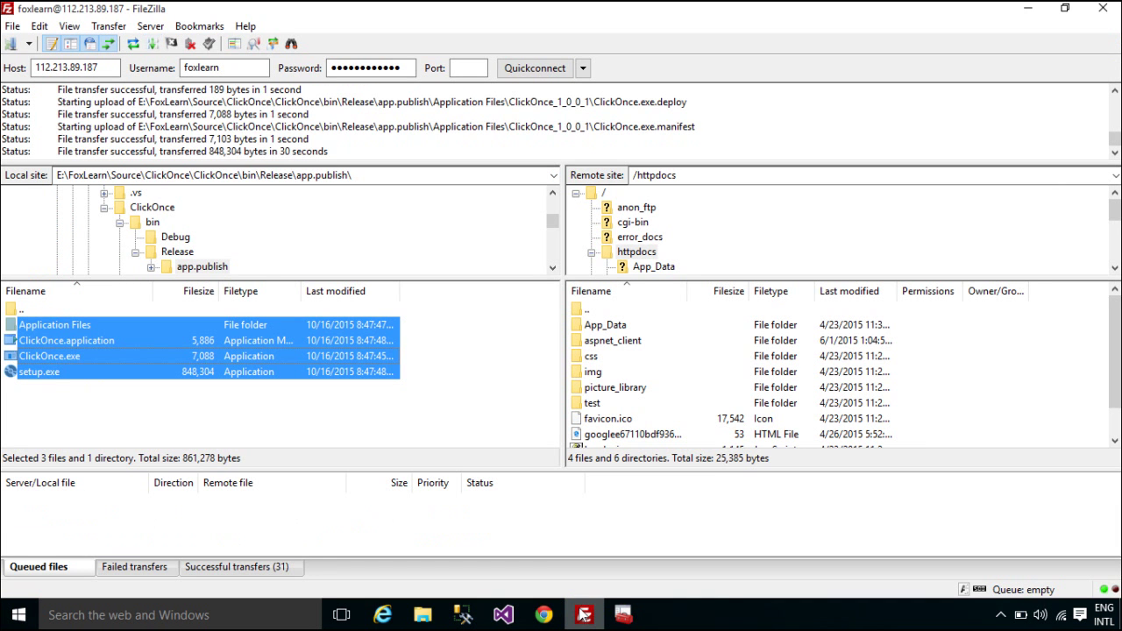
Run setup from the app.publish folder in File Explorer and agree to install Click Once from foxlearn.com.
left_click(422, 614)
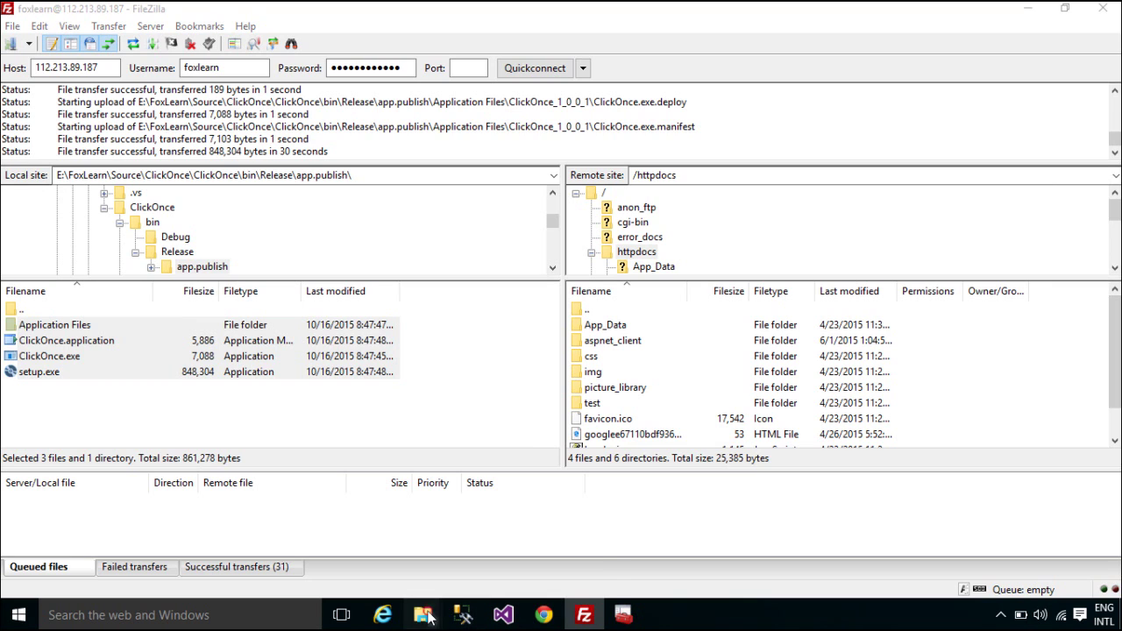
left_click(527, 550)
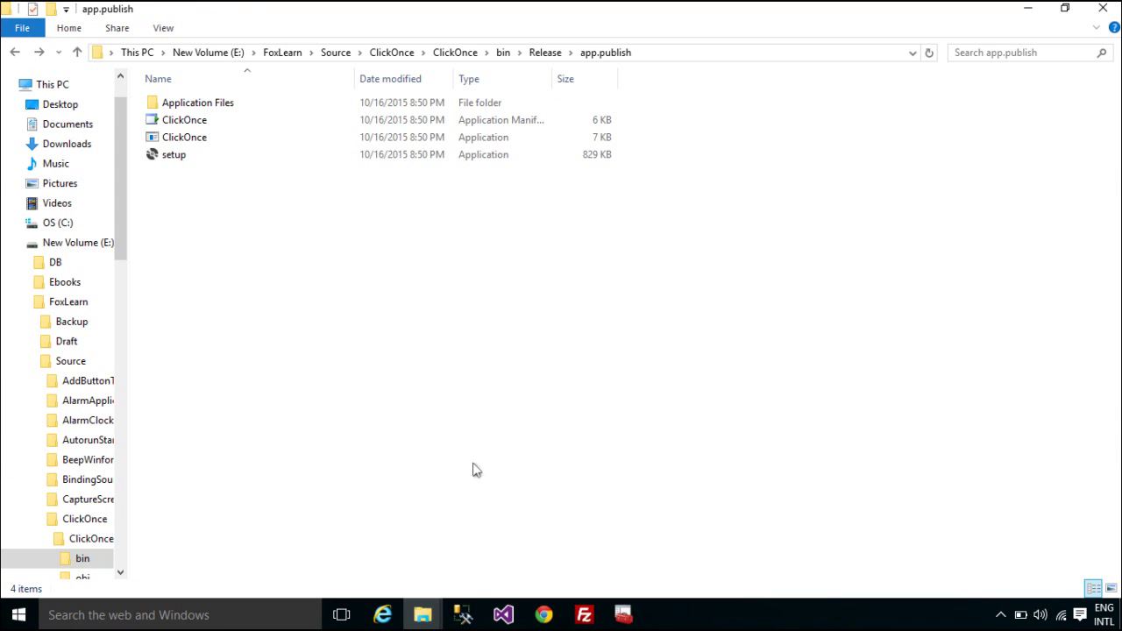
double_click(513, 166)
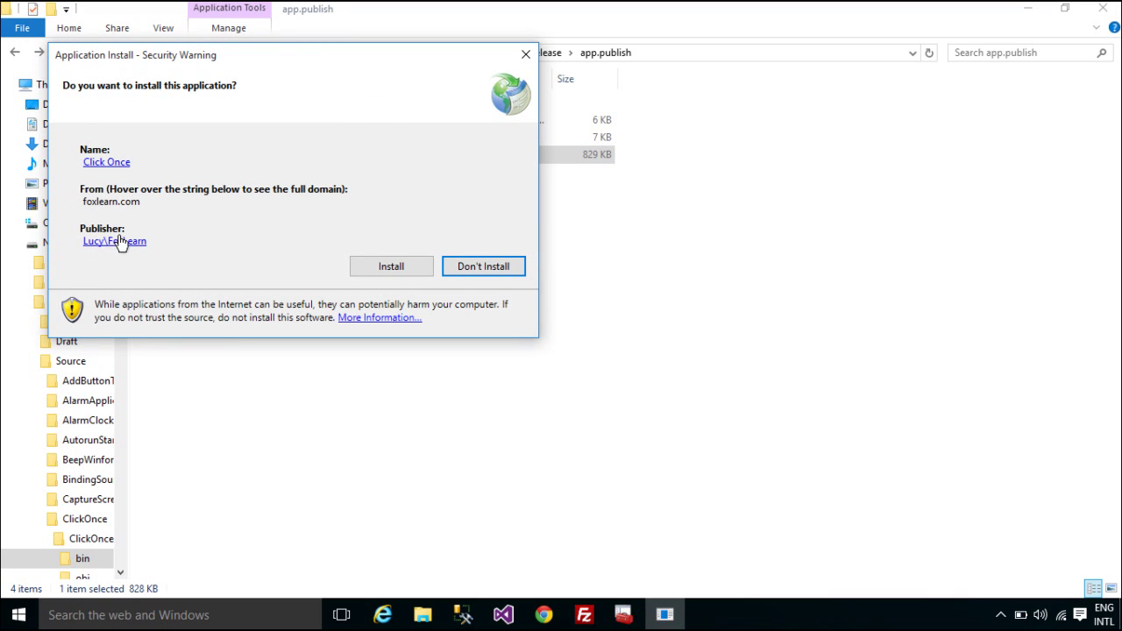
left_click(404, 267)
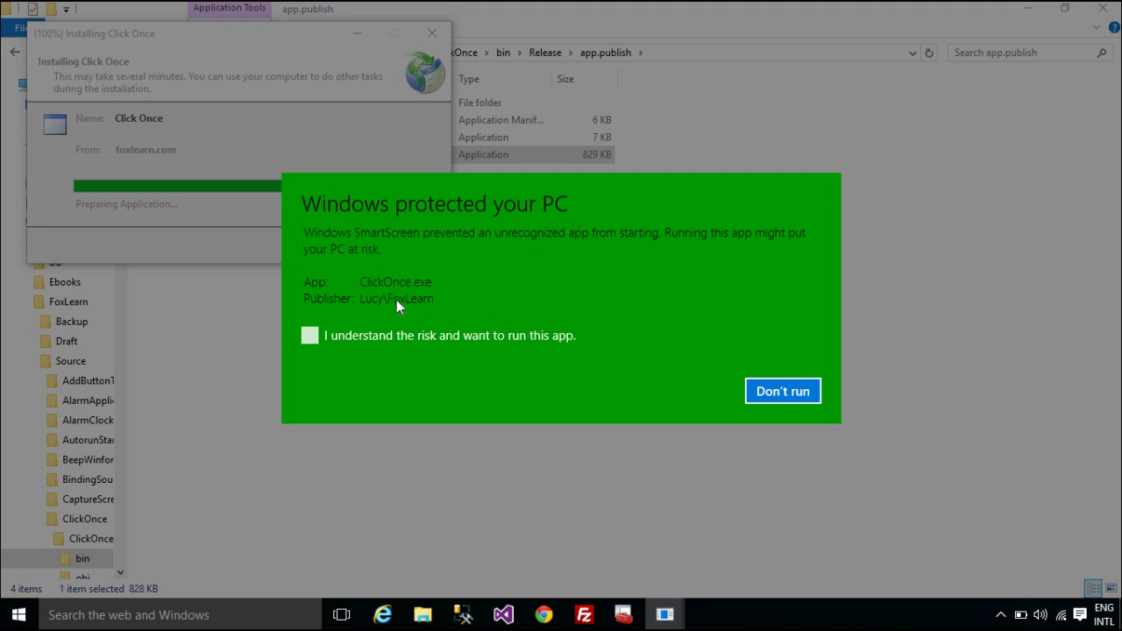
Accept the SmartScreen risk, run ClickOnce.exe, and close the application's Form1 window.
left_click(412, 327)
left_click(657, 393)
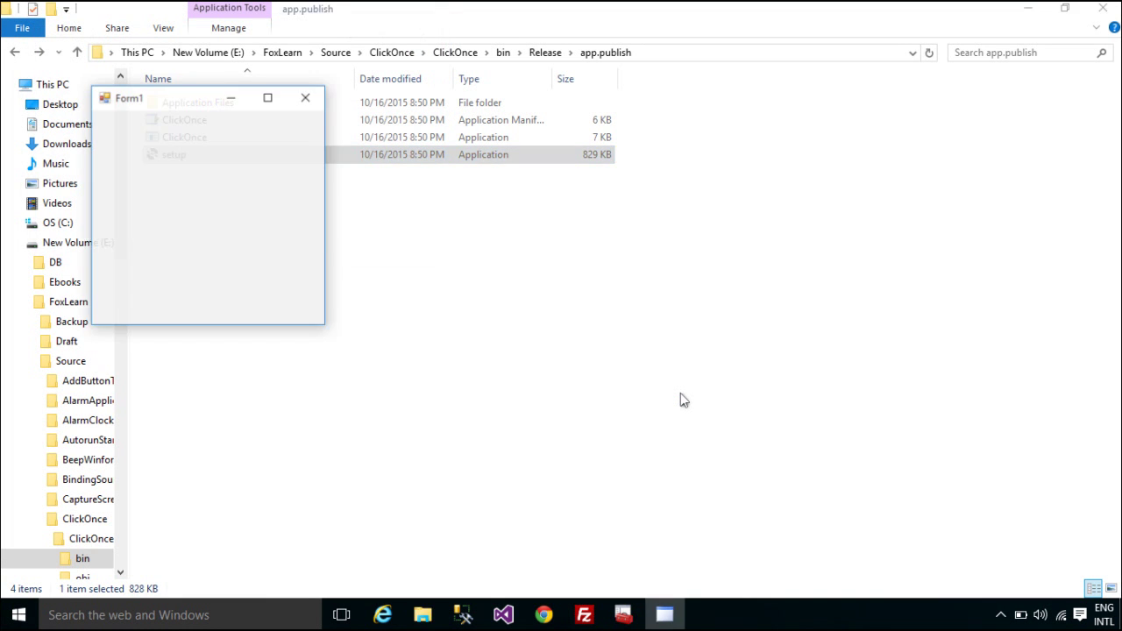
left_click(306, 99)
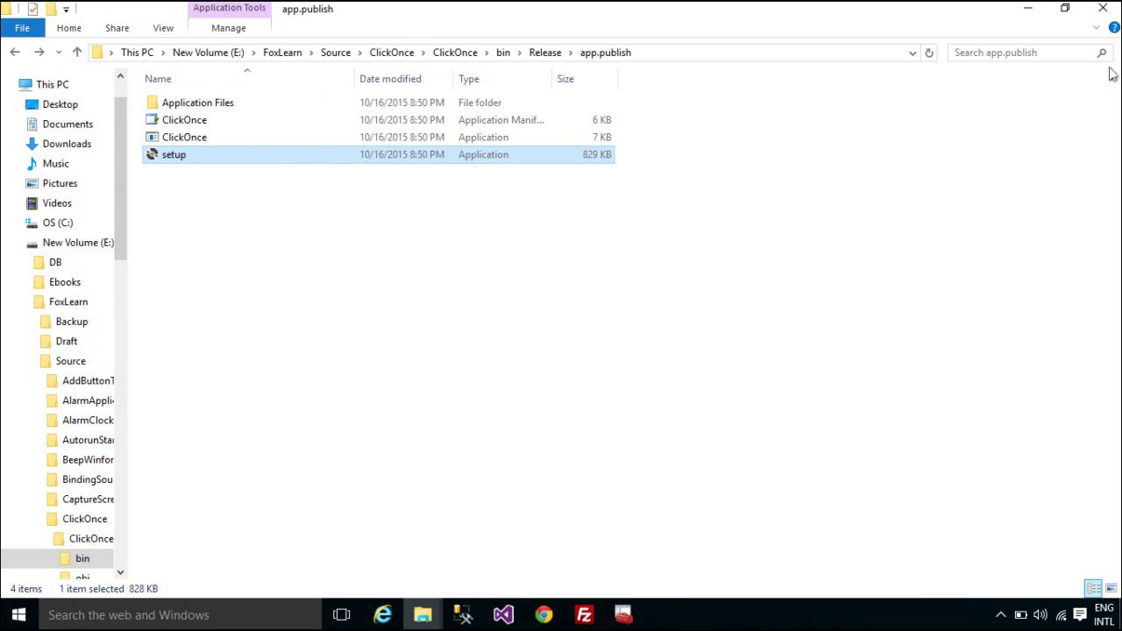
Minimize the File Explorer, FileZilla, Visual Studio and certificate console windows to view the Click Once shortcut on the desktop.
left_click(1025, 8)
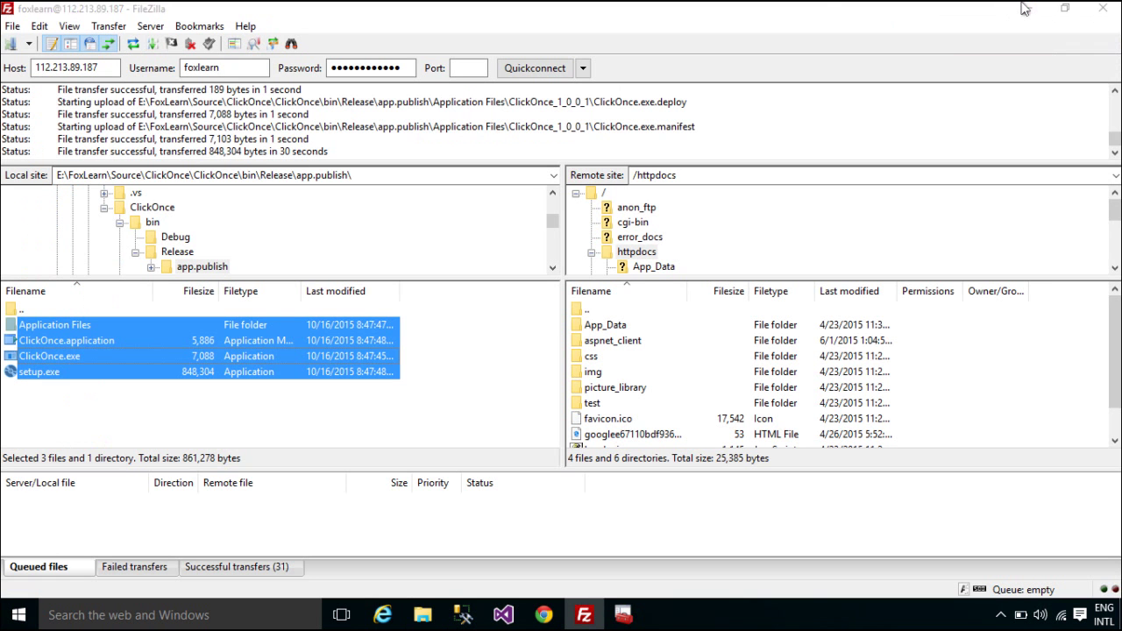
left_click(1026, 8)
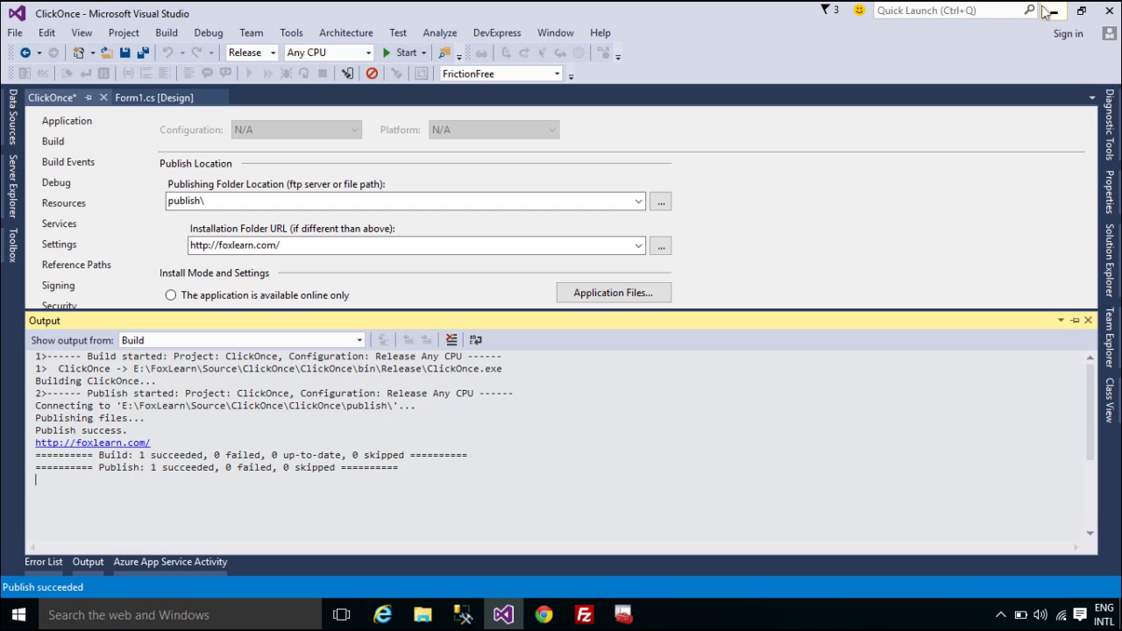
left_click(1053, 10)
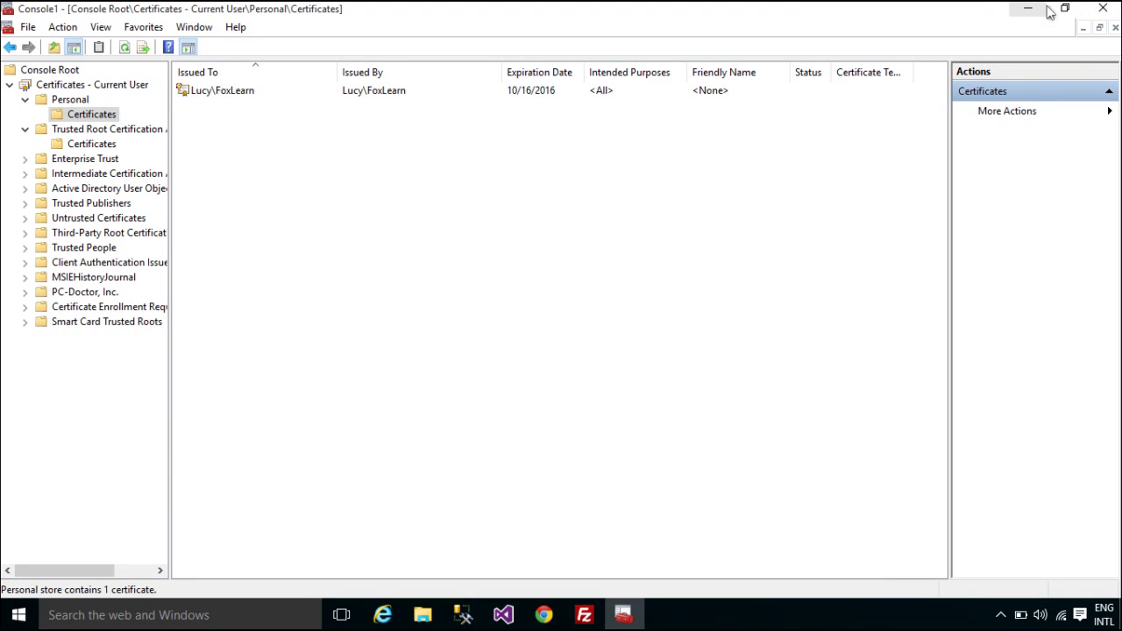
left_click(1027, 9)
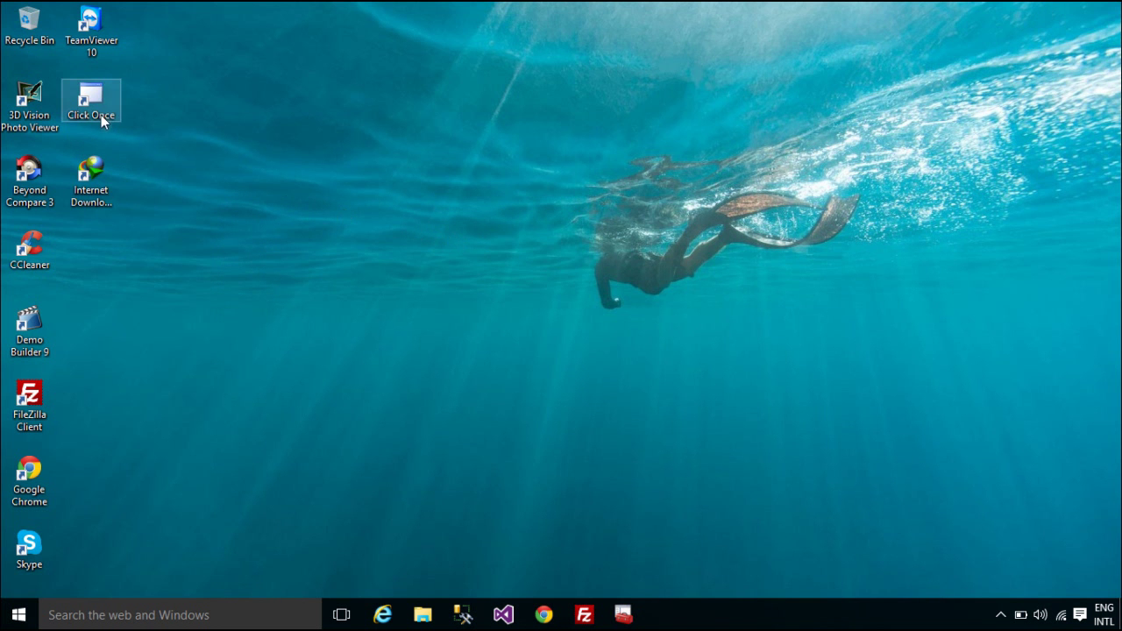
left_click(511, 625)
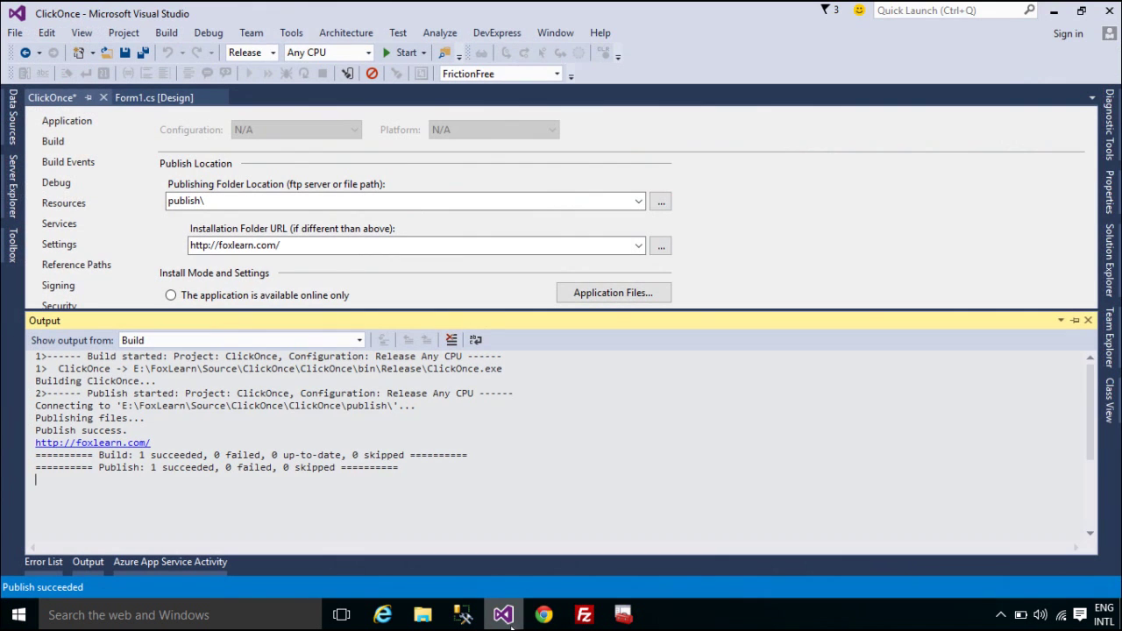
left_click(90, 125)
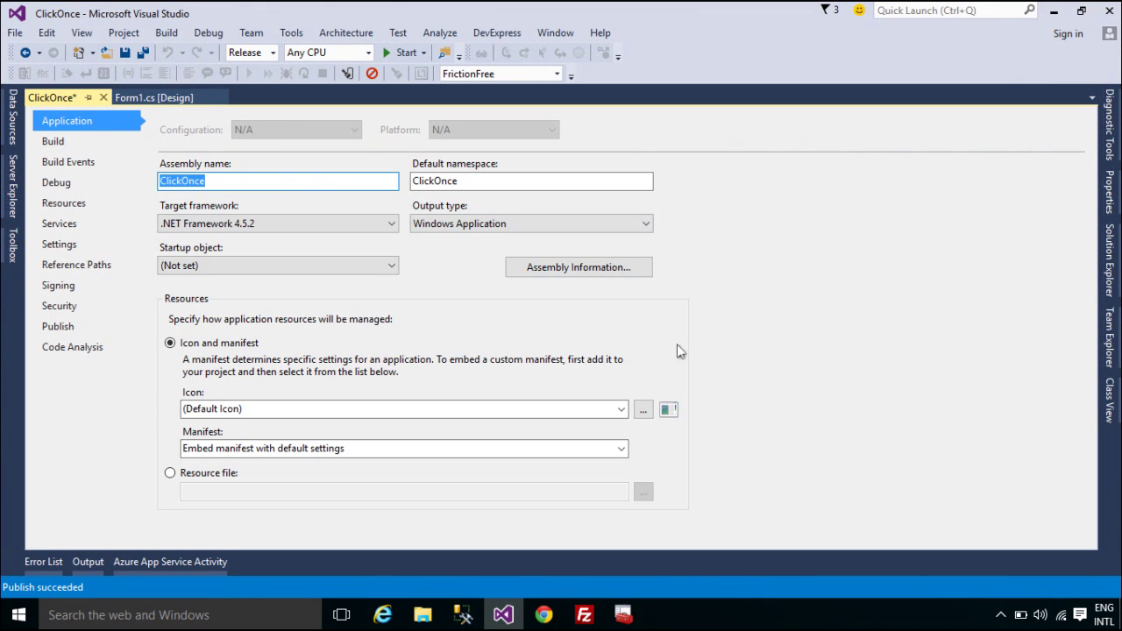
left_click(645, 413)
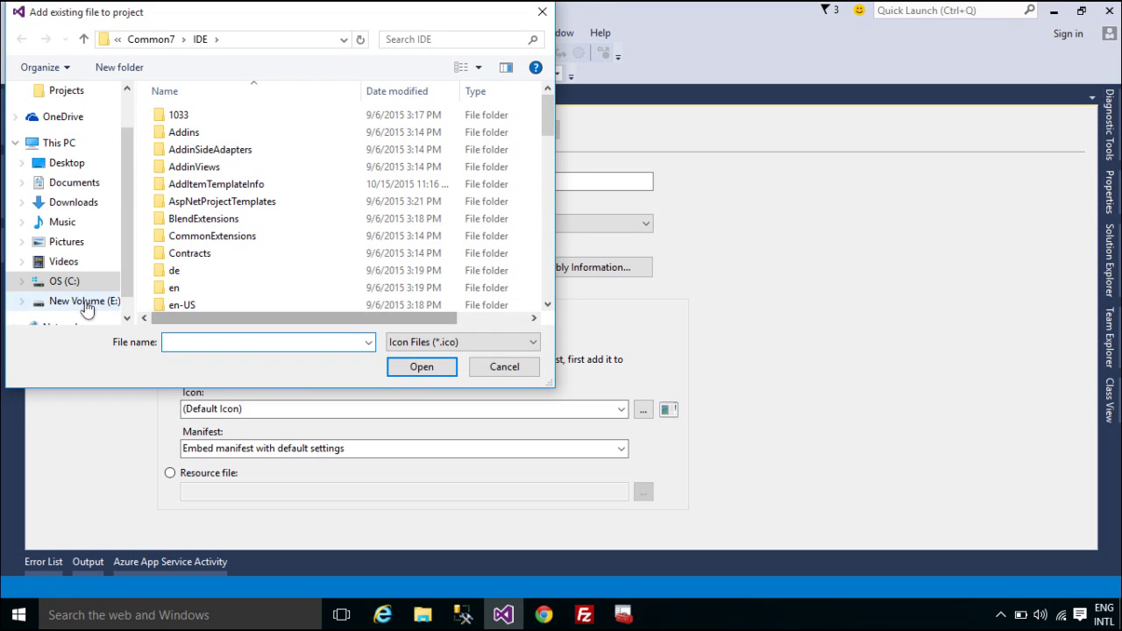
left_click(84, 301)
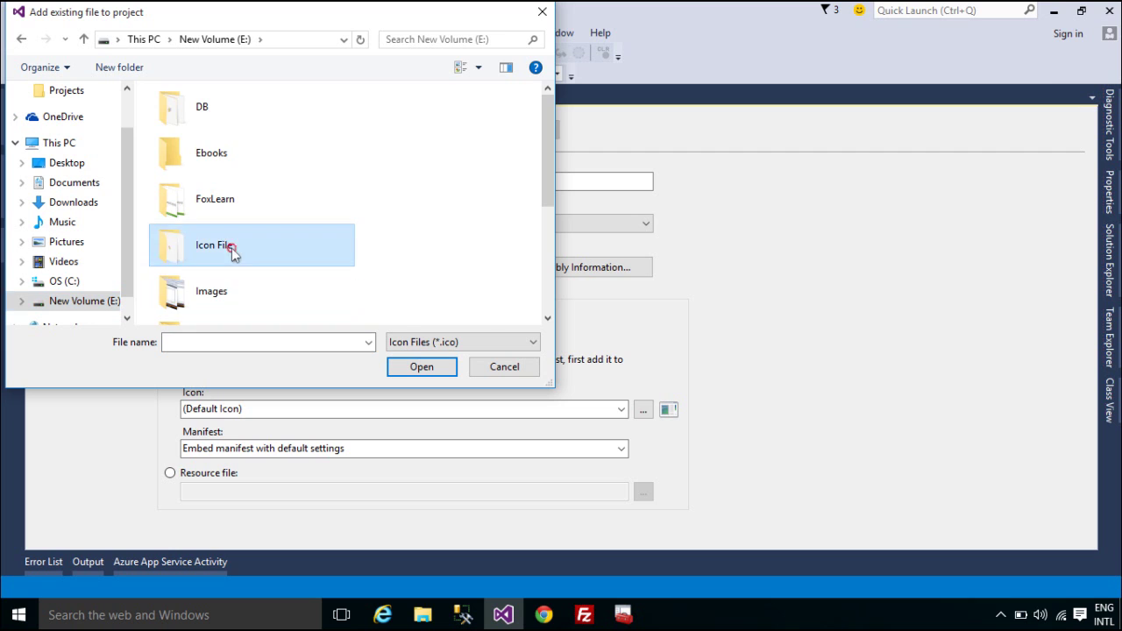
double_click(231, 248)
left_click(285, 314)
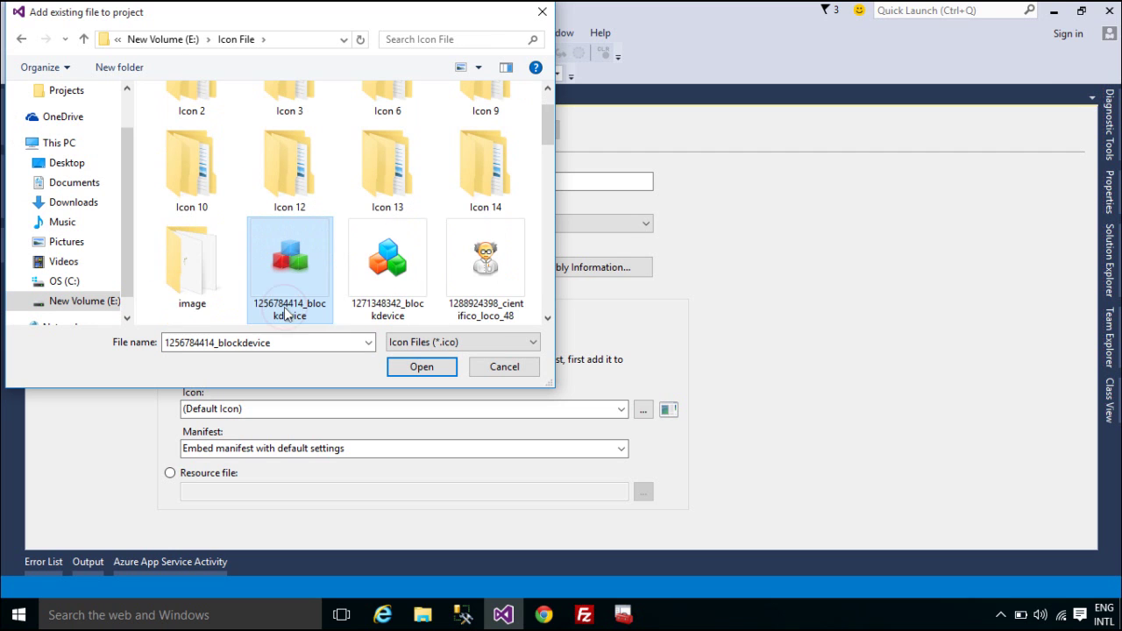
left_click(438, 371)
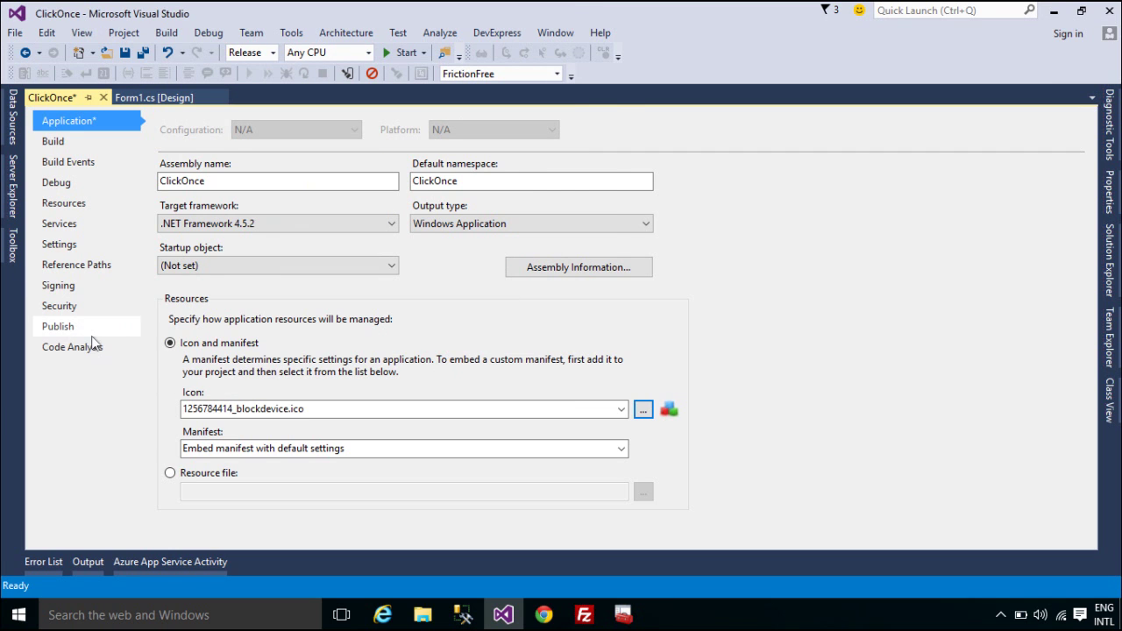
Publish the ClickOnce project again with the new application icon.
left_click(88, 330)
left_click(637, 501)
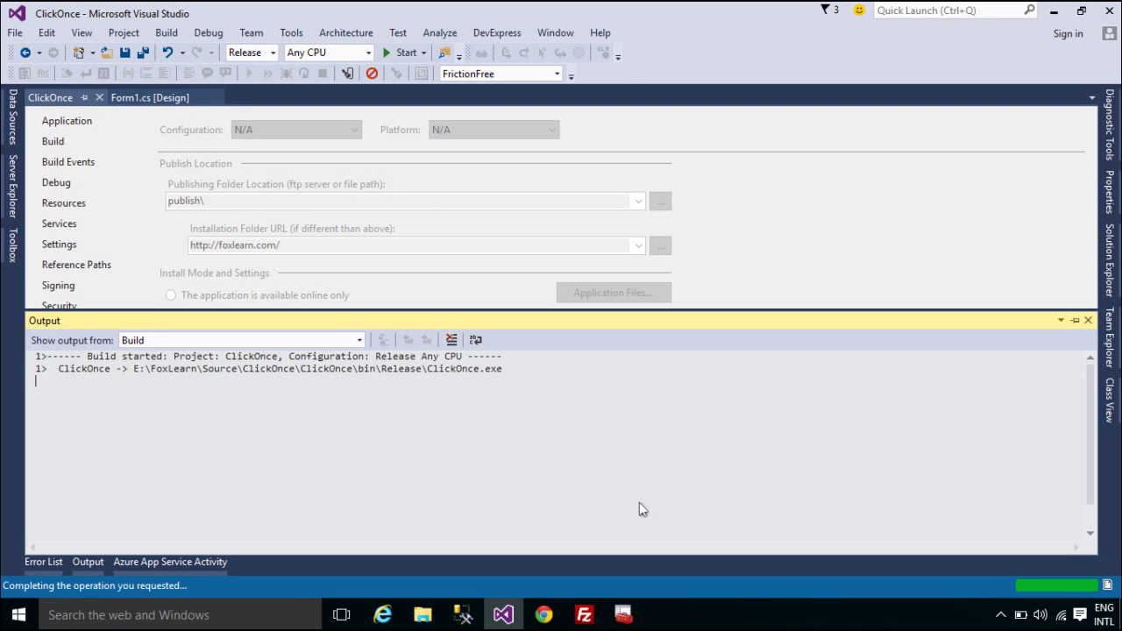
Inspect the newly published version folder under app.publish\Application Files in File Explorer.
left_click(424, 615)
left_click(488, 523)
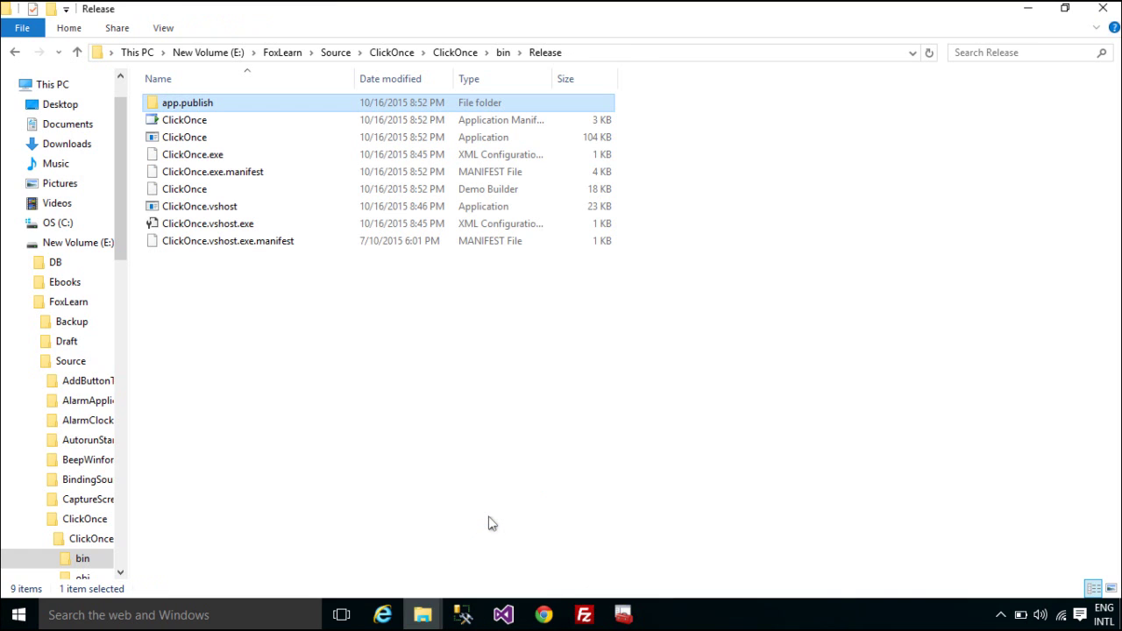
double_click(390, 104)
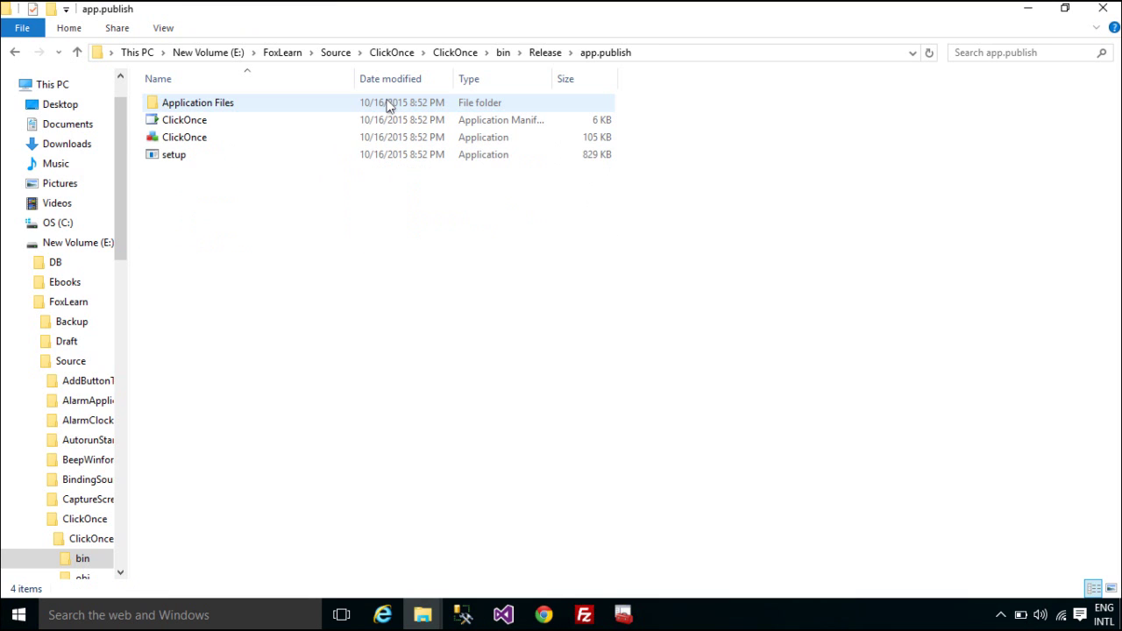
double_click(388, 104)
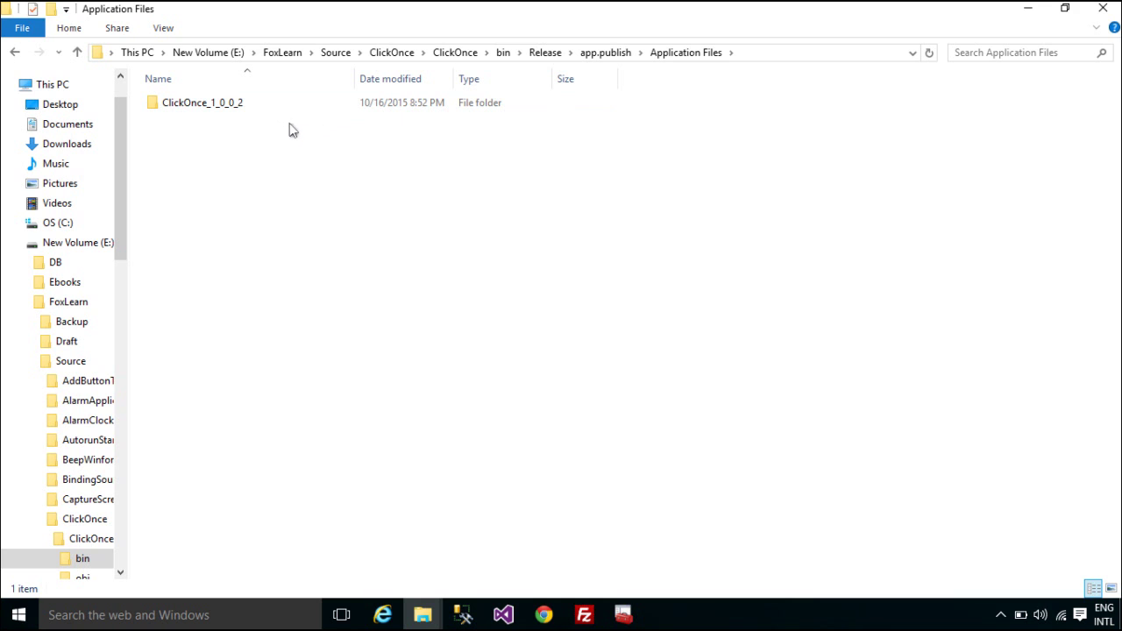
Upload the republished app.publish files and Application Files folder to /httpdocs with FileZilla.
left_click(583, 617)
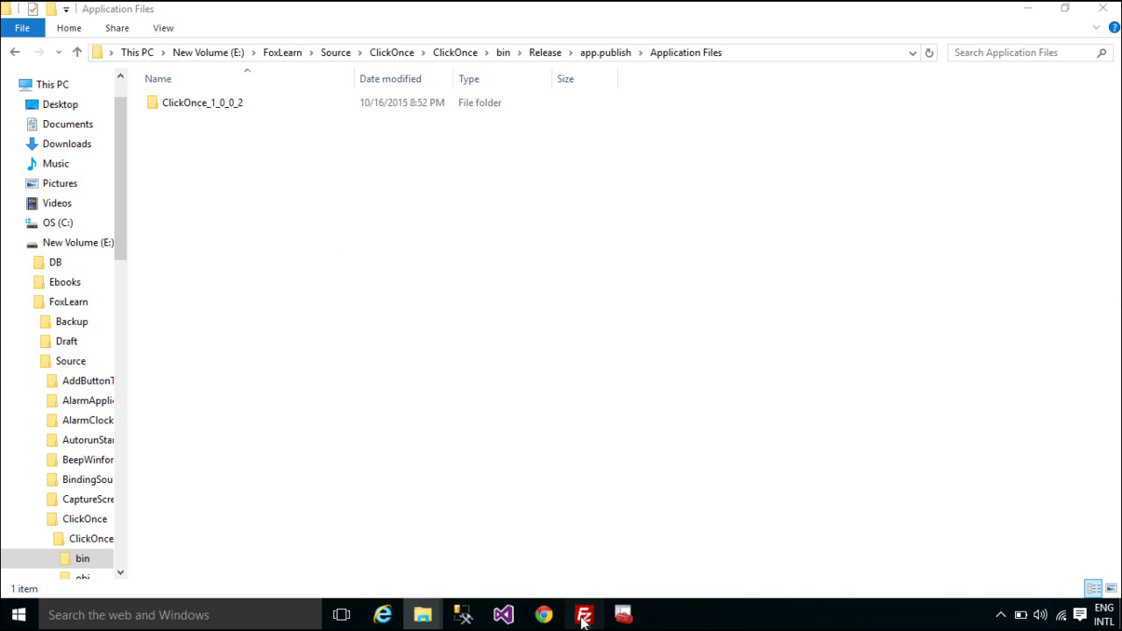
left_click_drag(157, 370, 1068, 436)
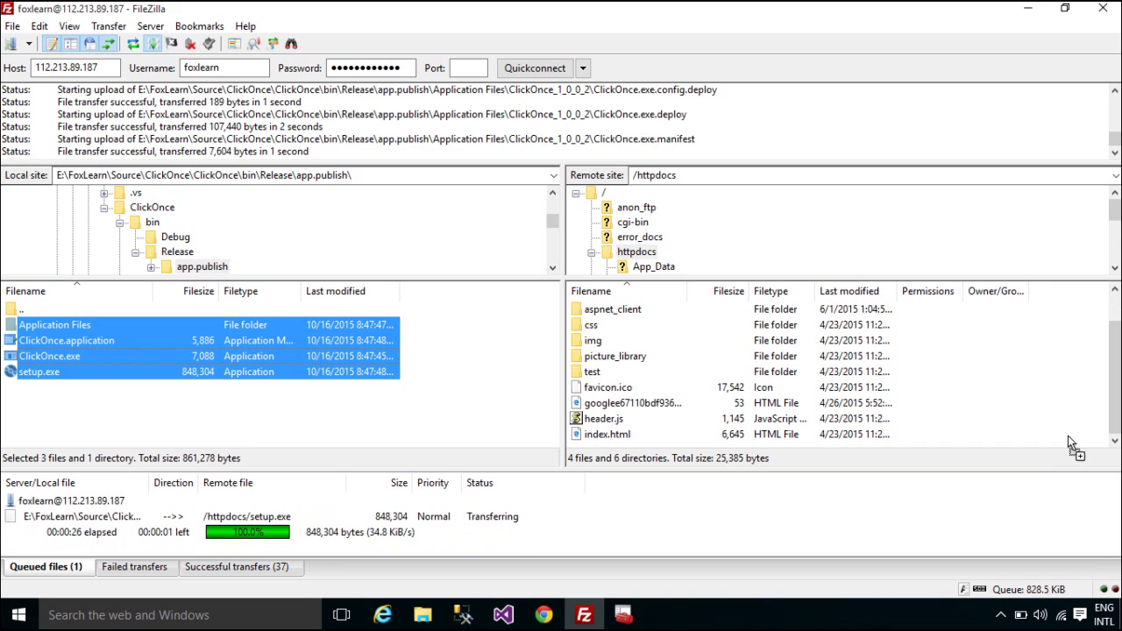
Launch Click Once from the desktop, download the available update, allow the app to run despite the SmartScreen warning, and close its form.
left_click(1023, 12)
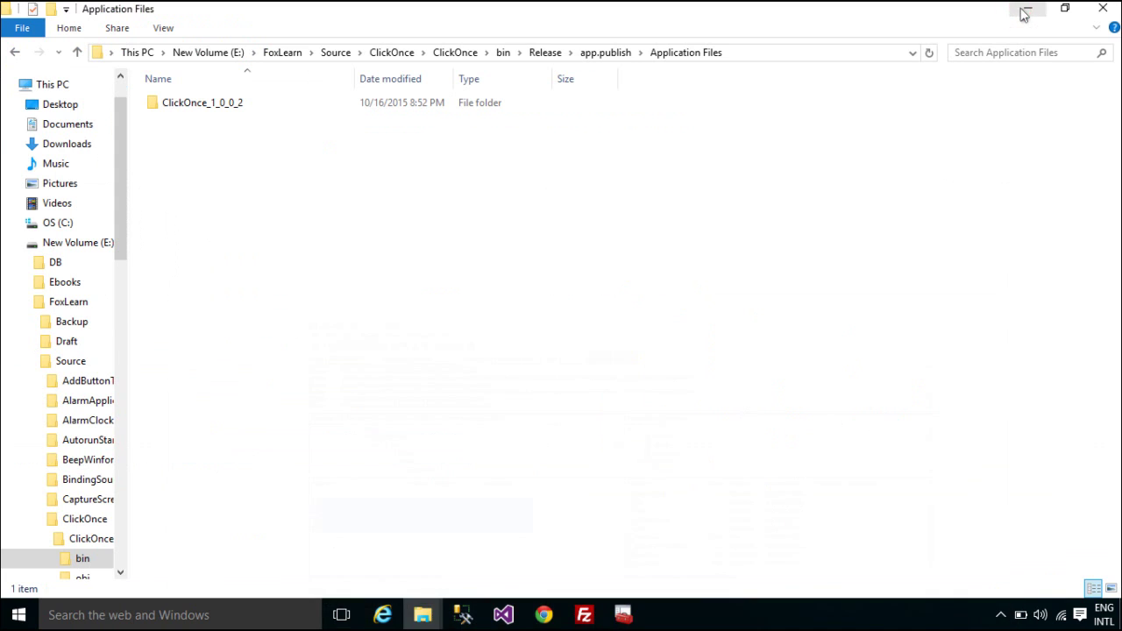
left_click(1026, 11)
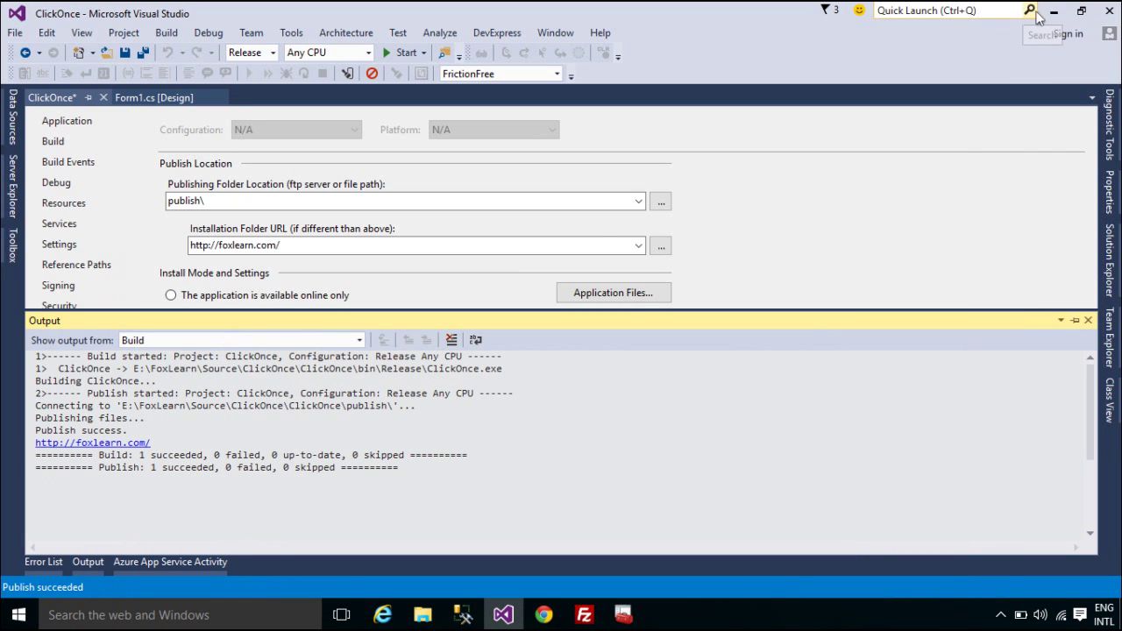
left_click(1052, 11)
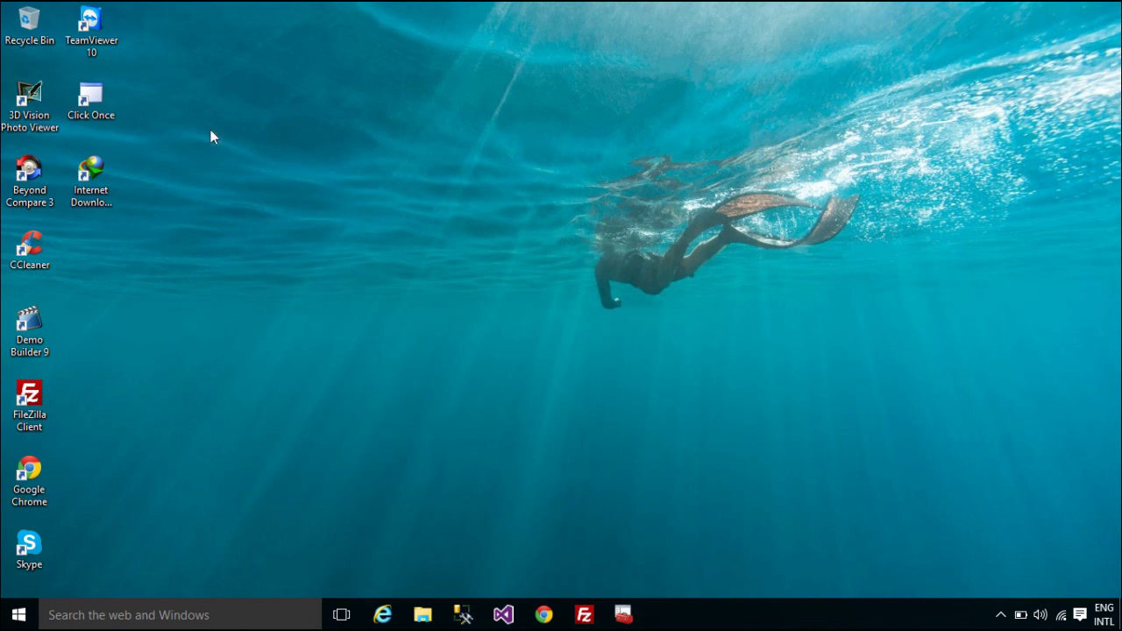
double_click(97, 112)
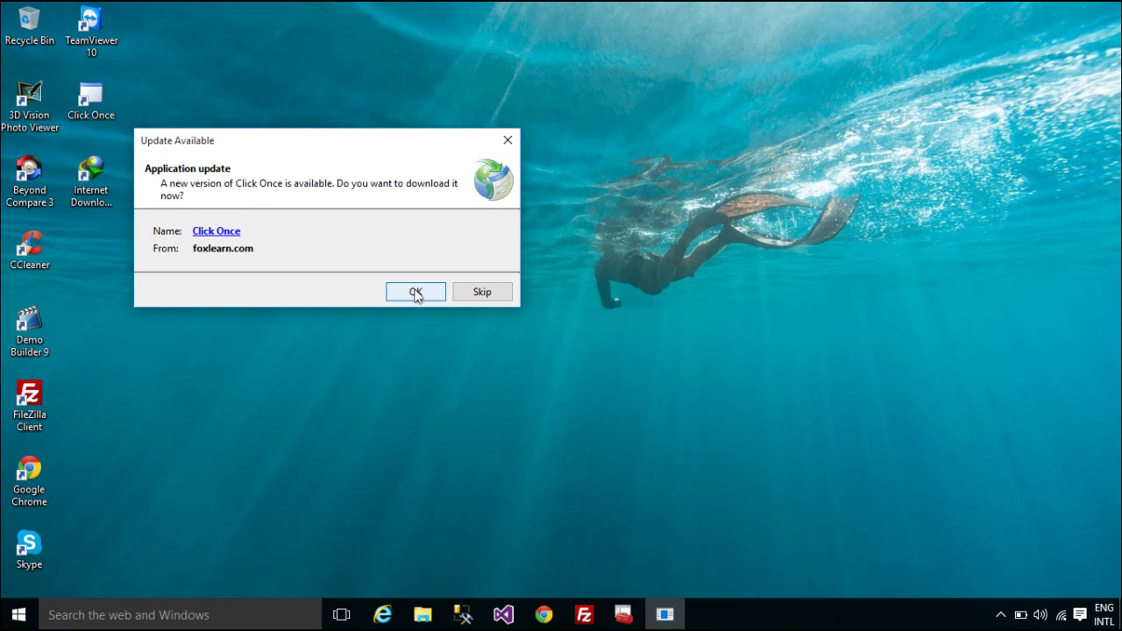
left_click(415, 292)
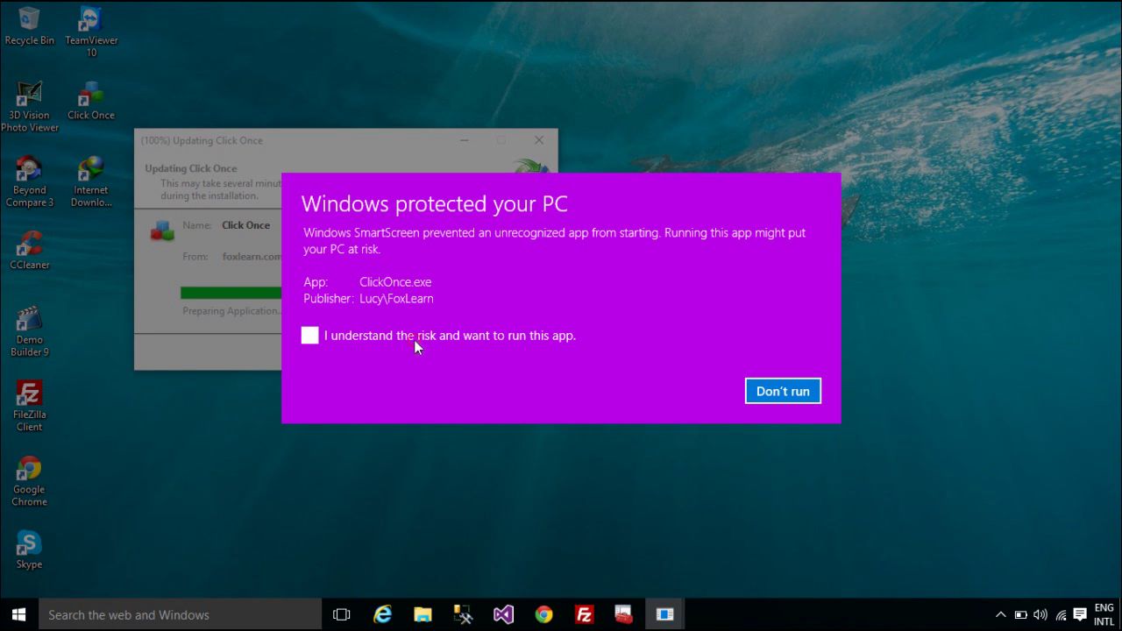
left_click(414, 336)
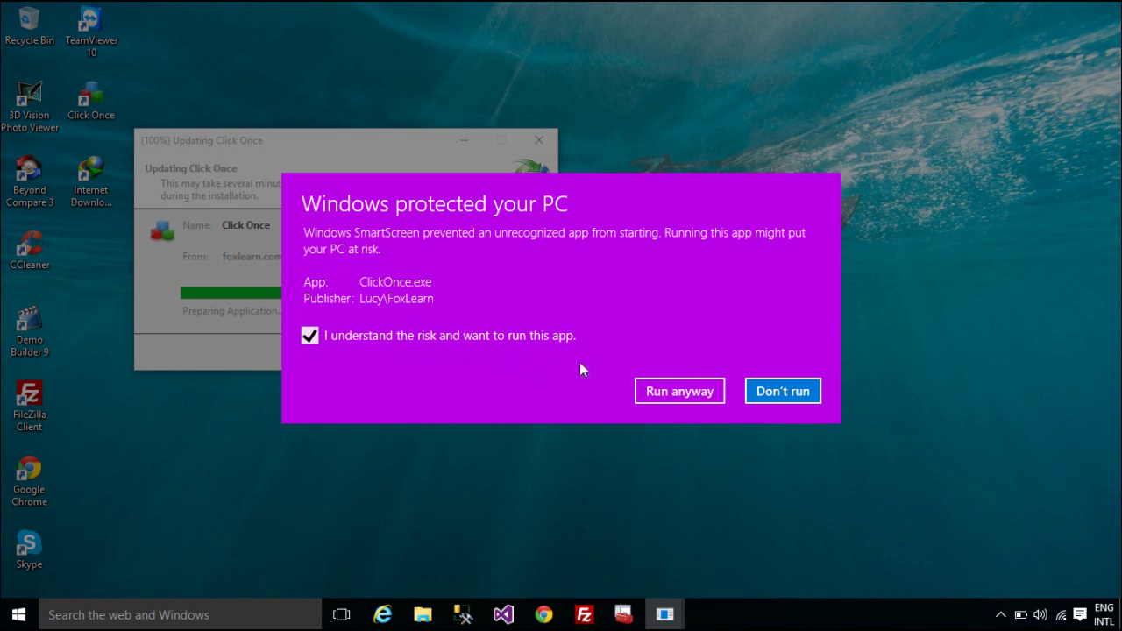
left_click(680, 391)
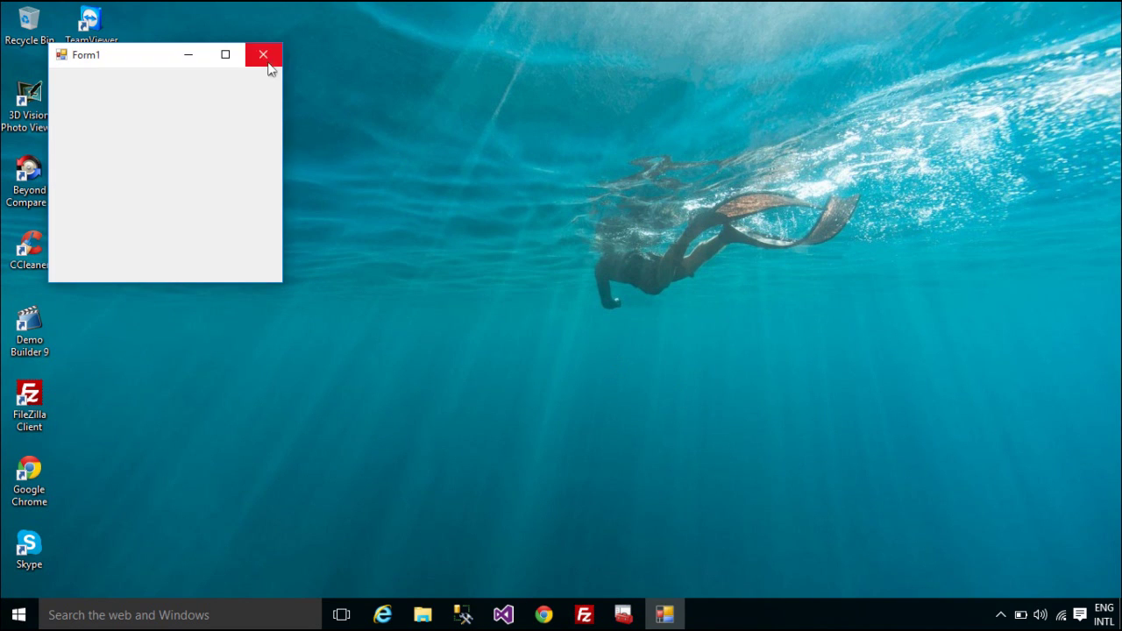
left_click(268, 60)
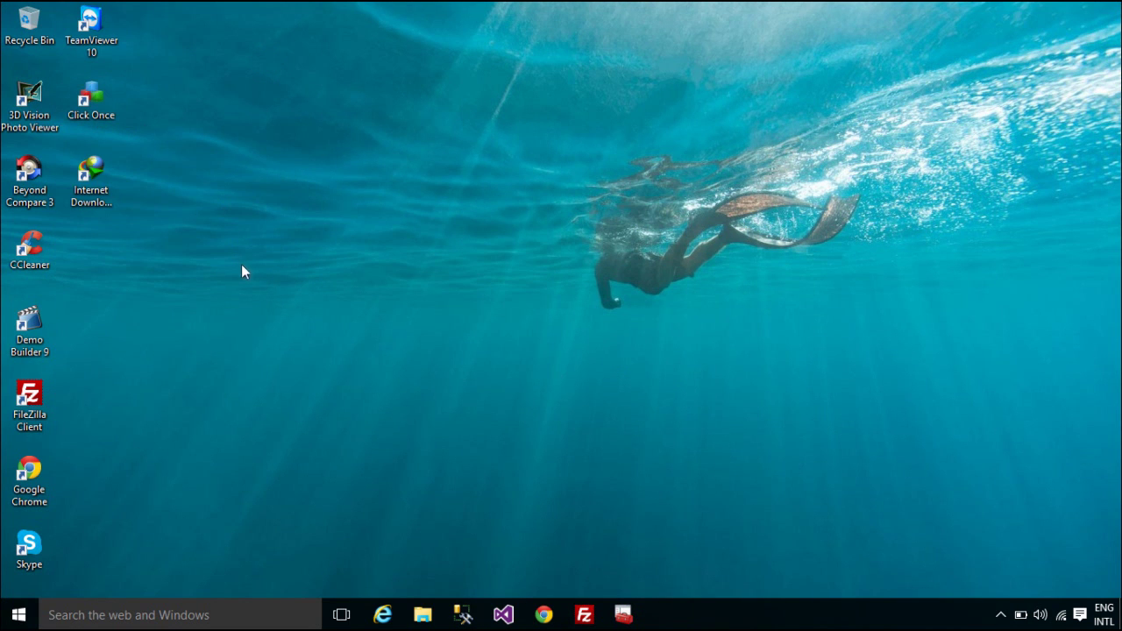
Open Programs and Features through a Windows search for "control" and check the installed version of Click Once.
left_click(187, 616)
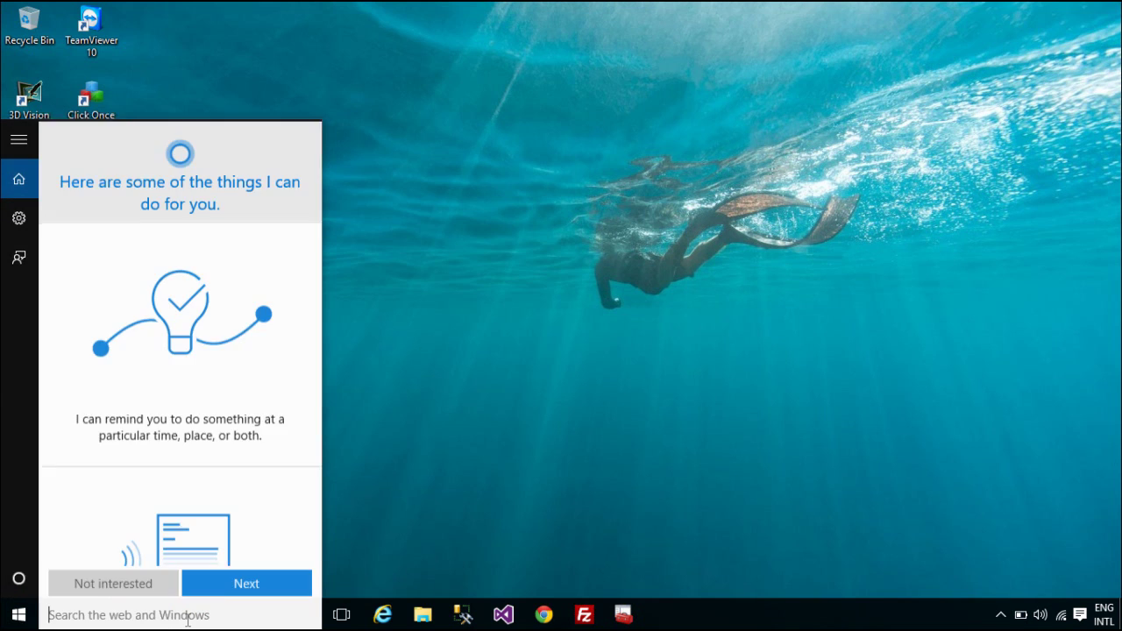
type("control")
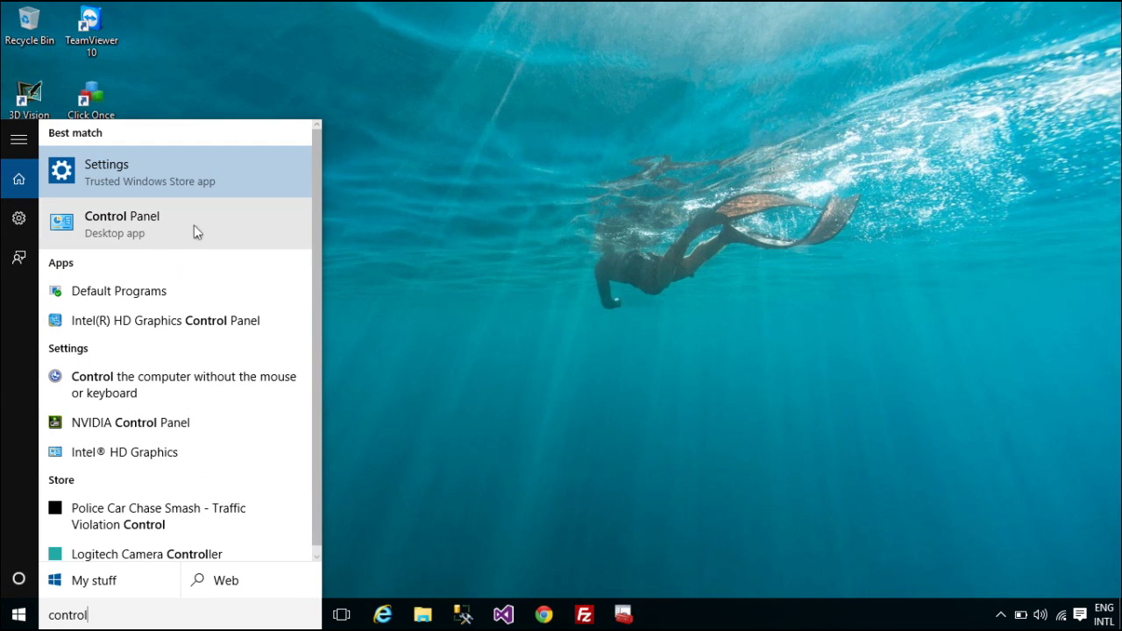
left_click(195, 222)
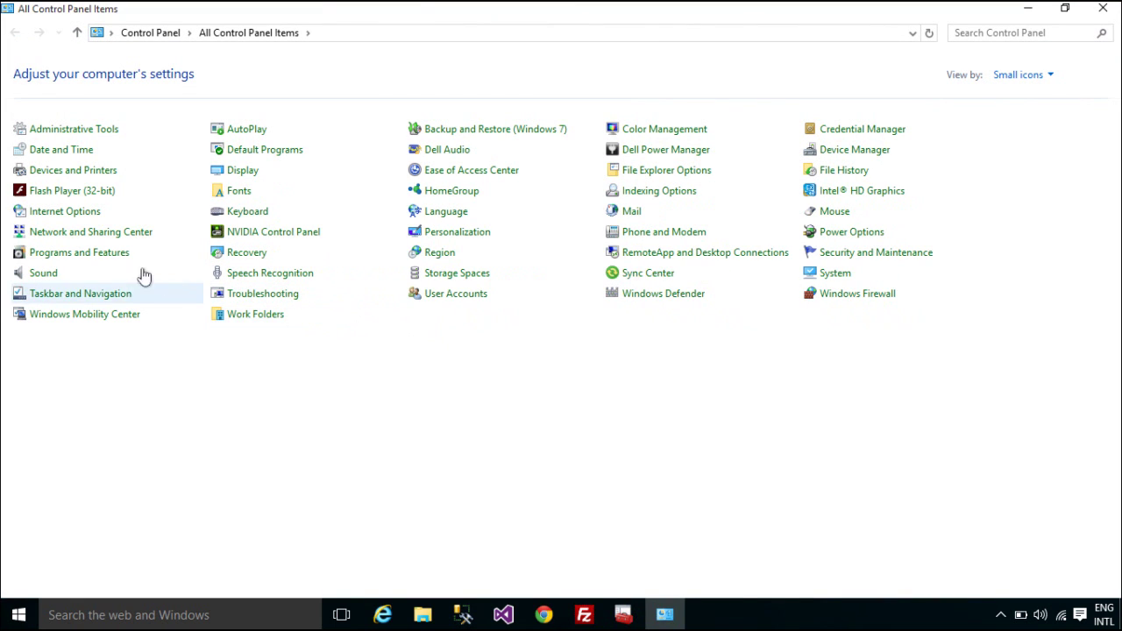
left_click(168, 260)
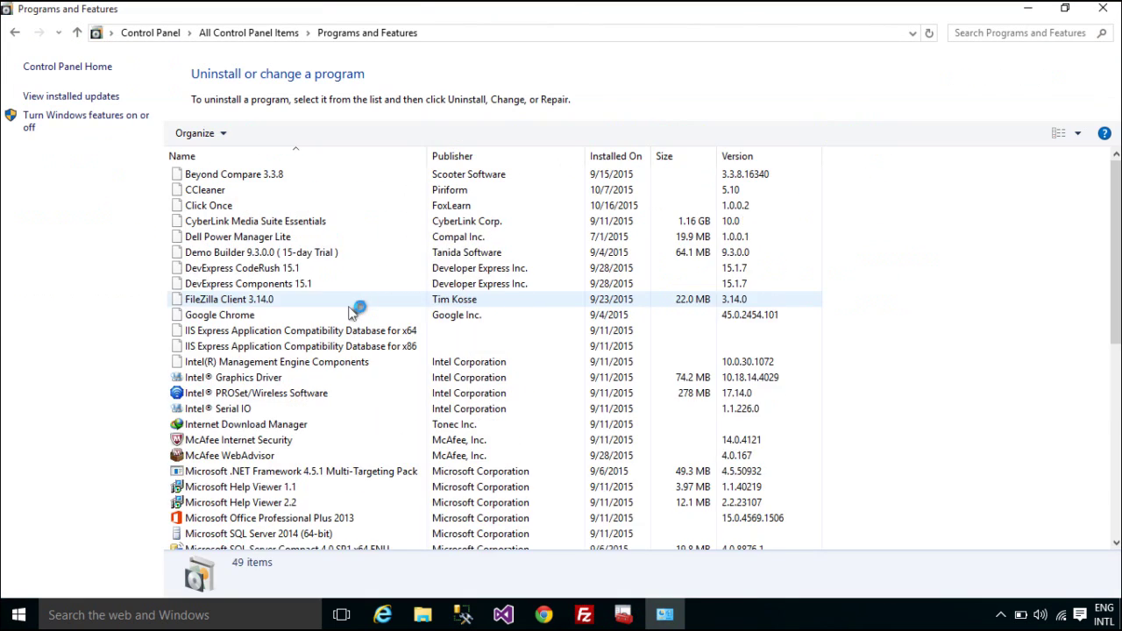
left_click(330, 208)
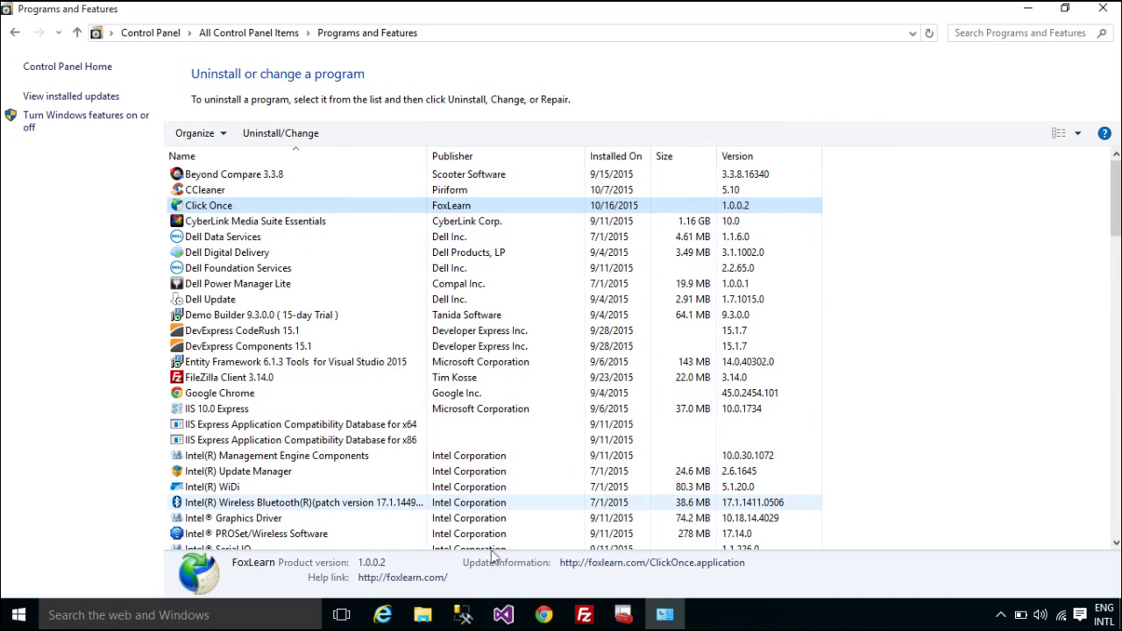
In Visual Studio, set the minimum required version to 1.0.0.3 in the ClickOnce project's application update settings.
left_click(503, 618)
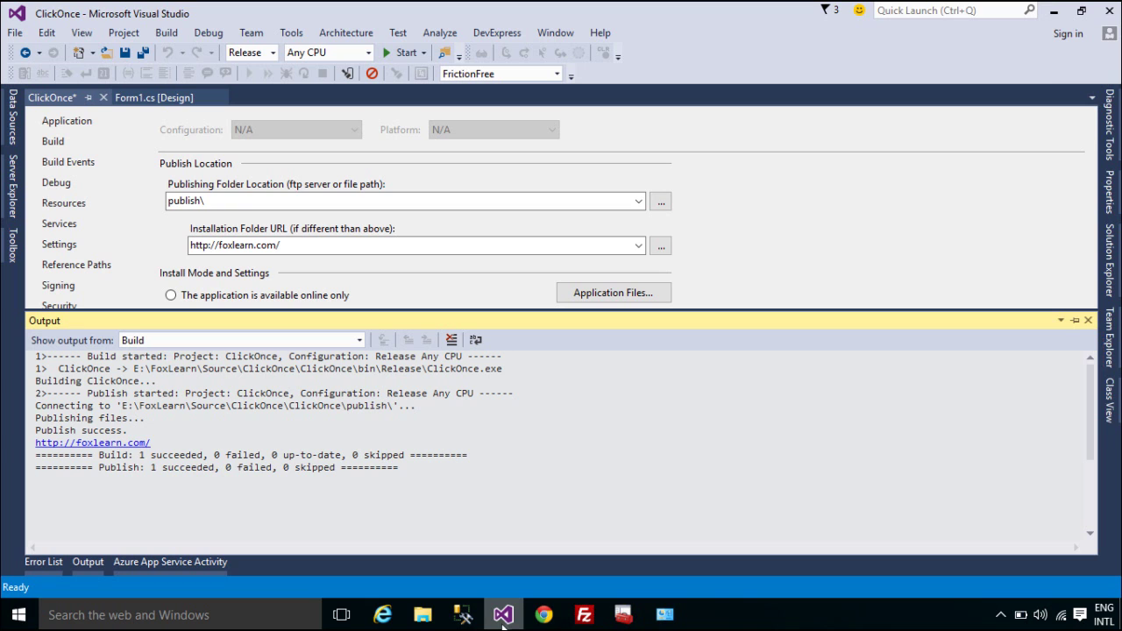
left_click(793, 250)
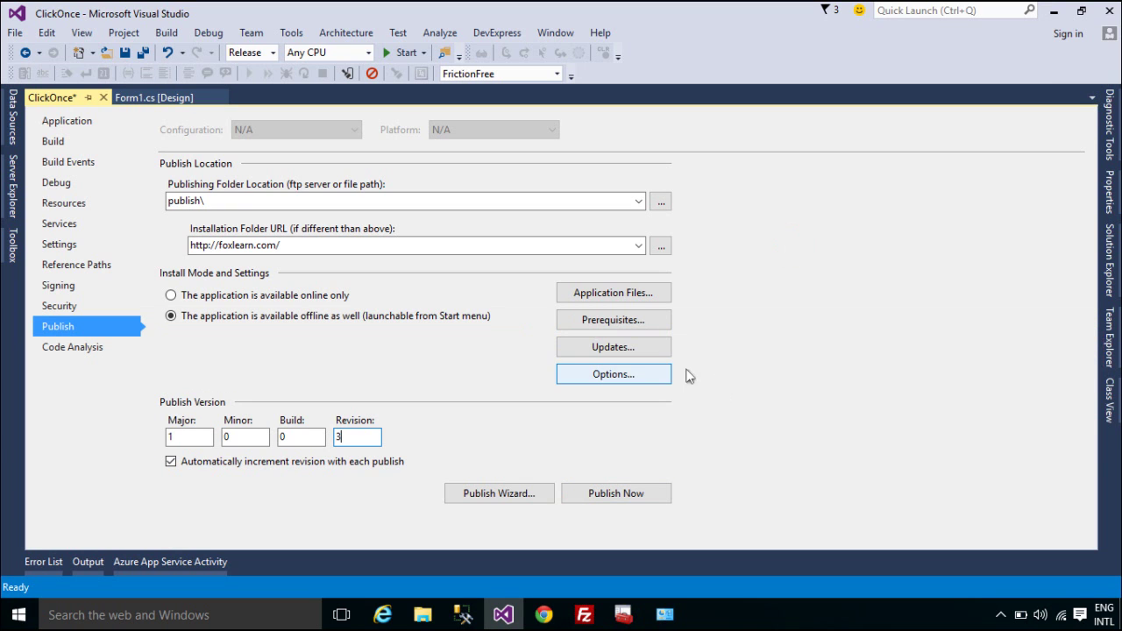
left_click(635, 351)
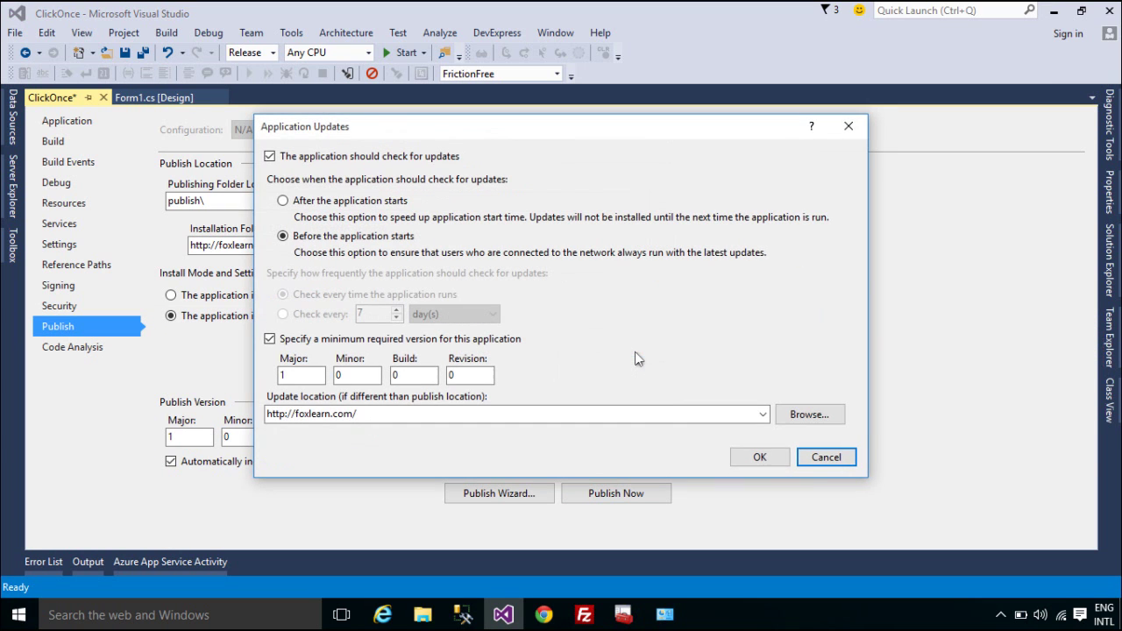
double_click(460, 375)
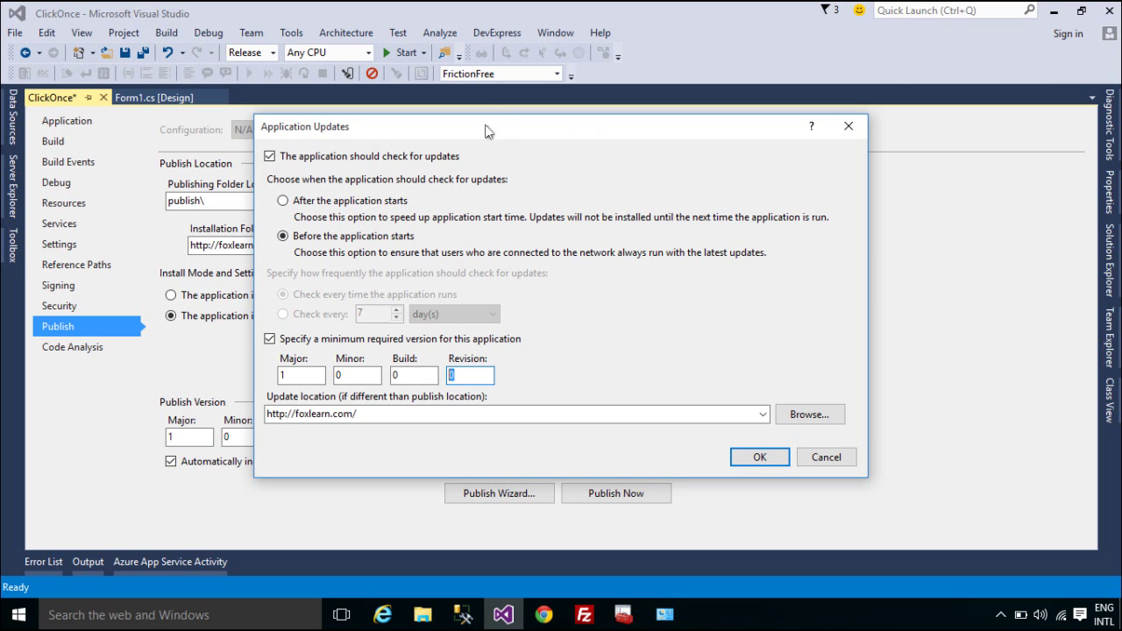
left_click_drag(488, 131, 663, 149)
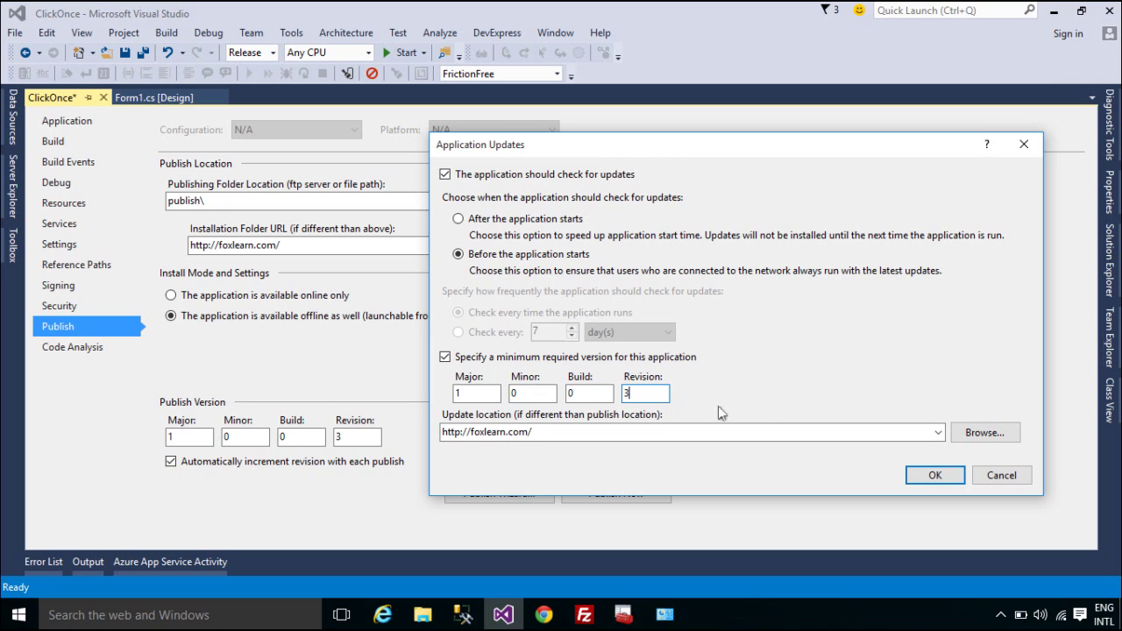
left_click(933, 477)
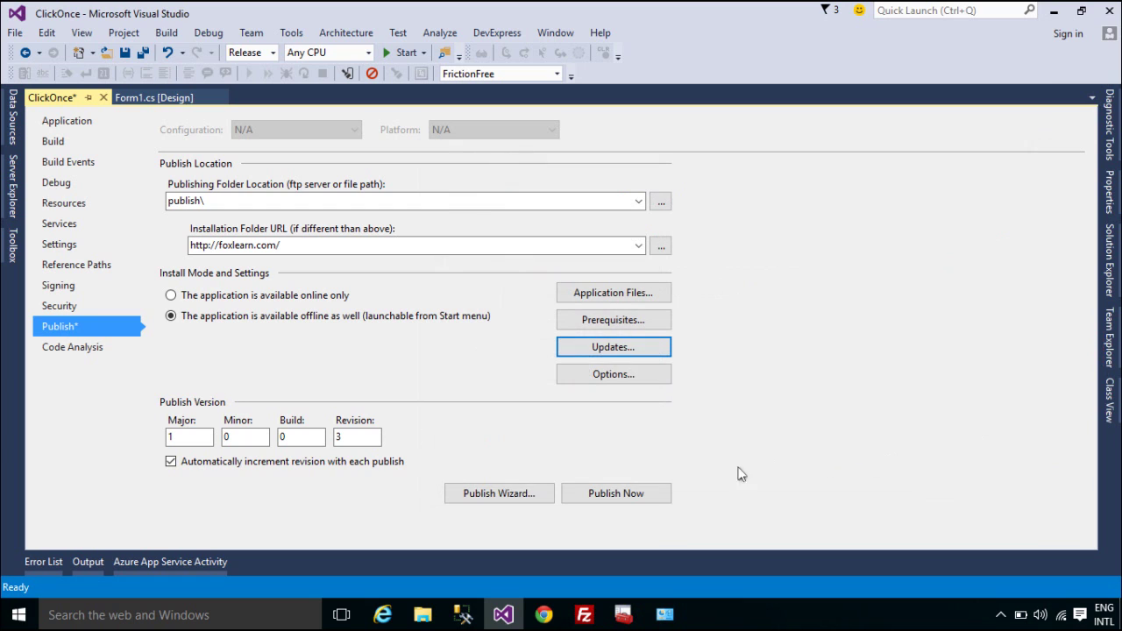
Publish the ClickOnce project again and upload the app.publish files and Application Files folder to /httpdocs with FileZilla.
left_click(637, 494)
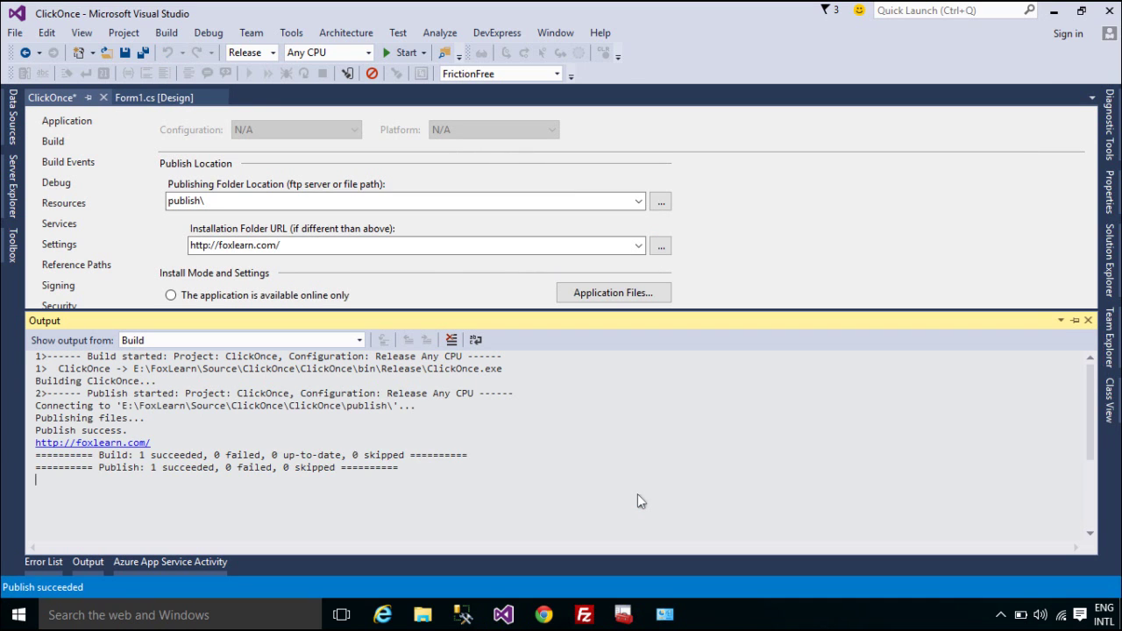
left_click(585, 616)
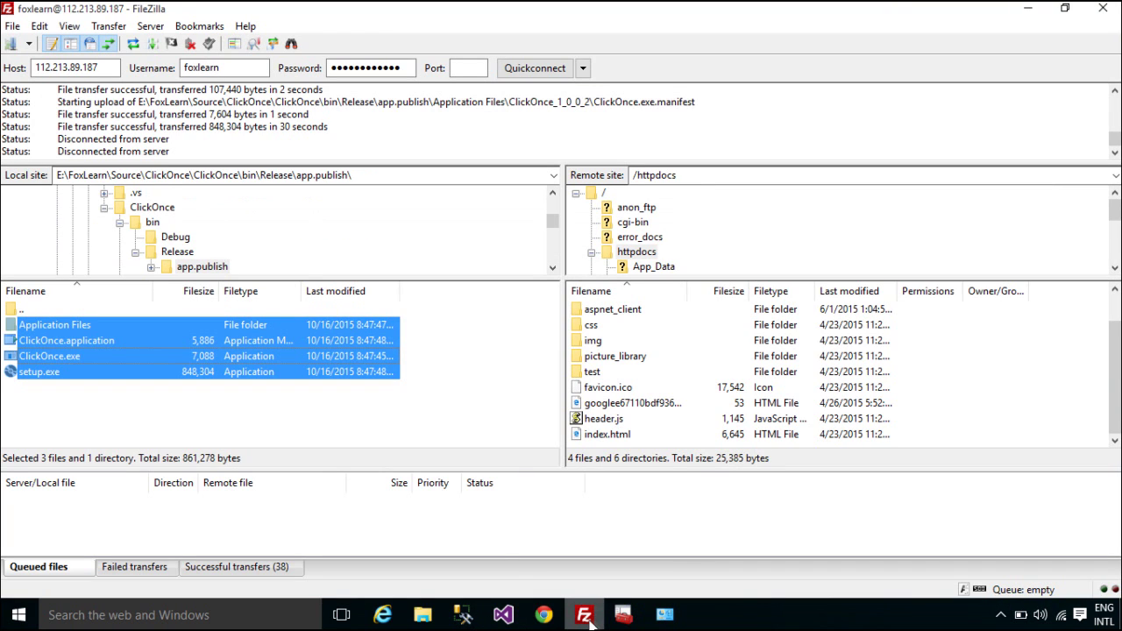
left_click_drag(141, 326, 1037, 397)
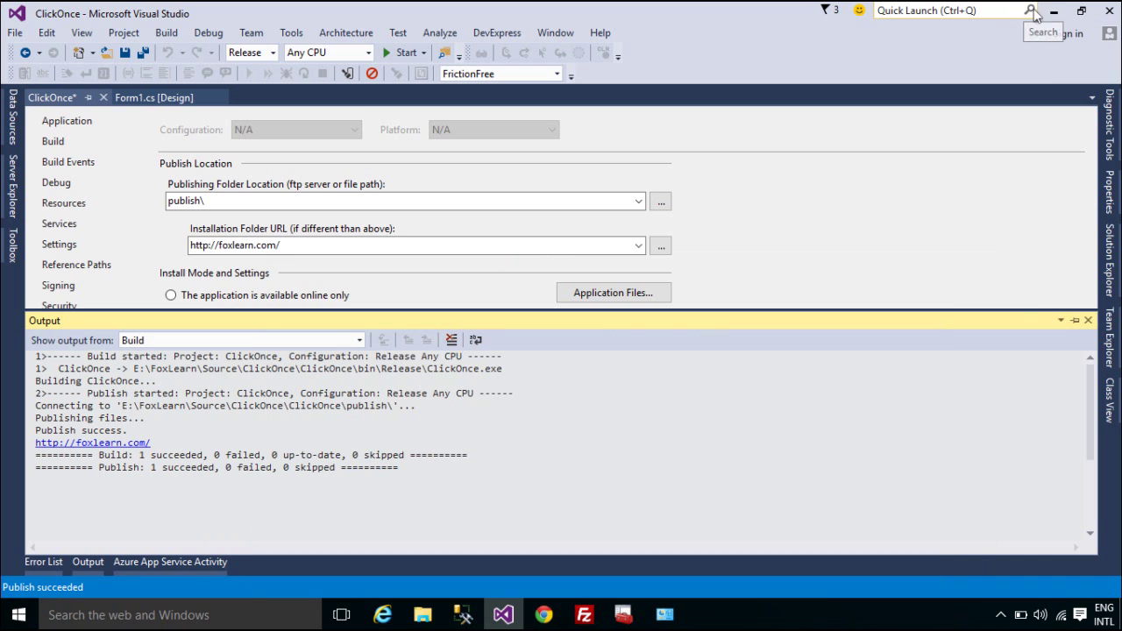
Start Click Once from the desktop to install the required update, allow it to run past SmartScreen, and close its form.
left_click(1054, 12)
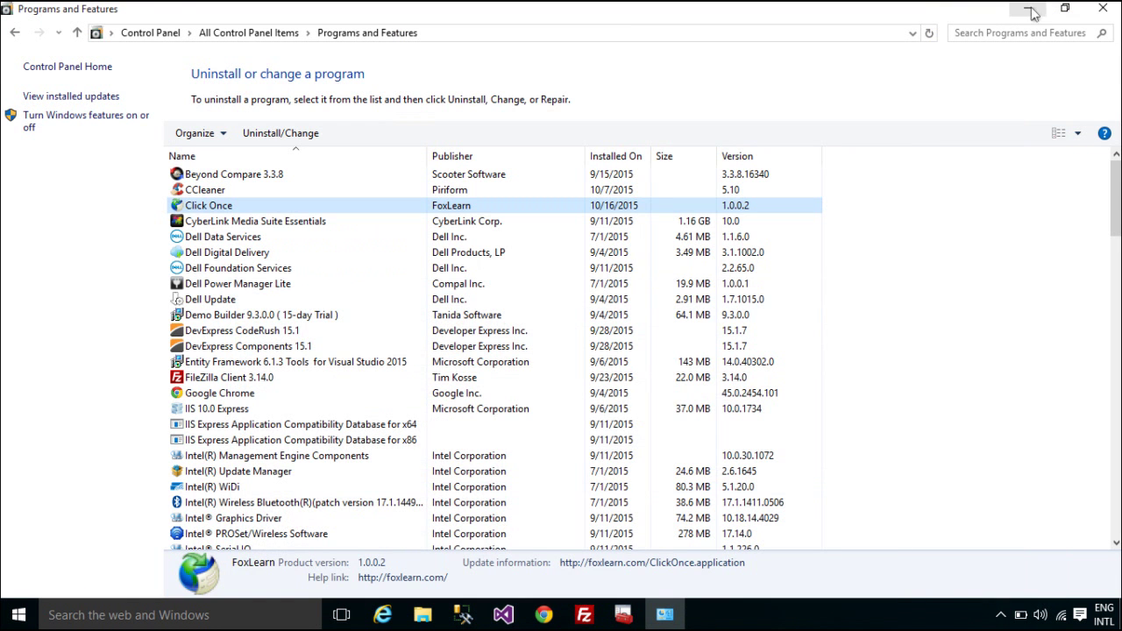
left_click(1032, 12)
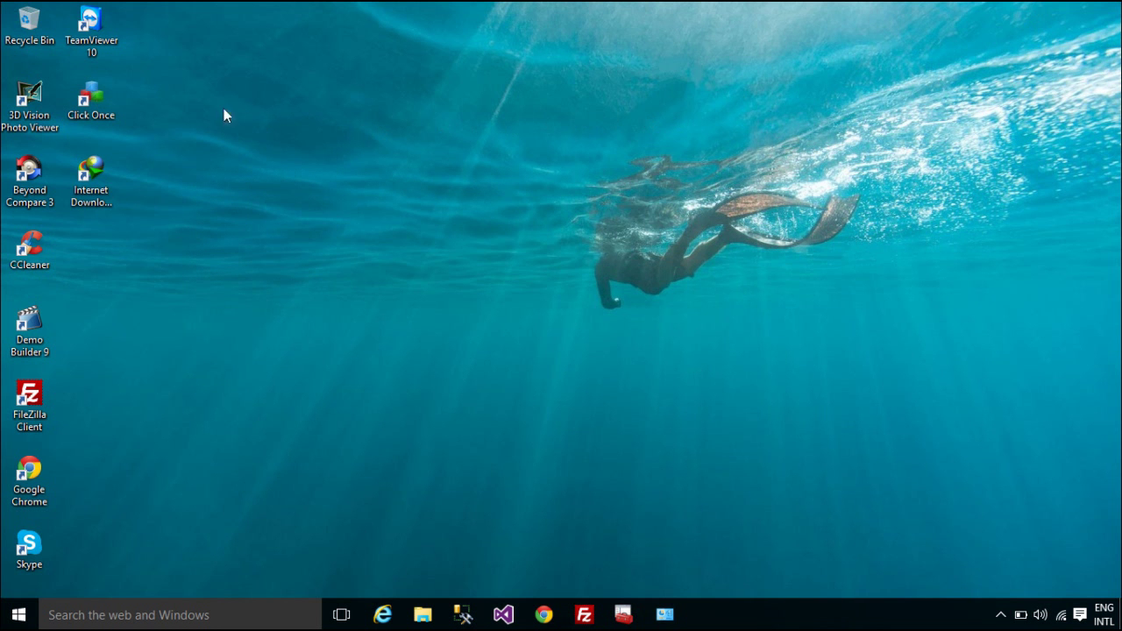
double_click(111, 110)
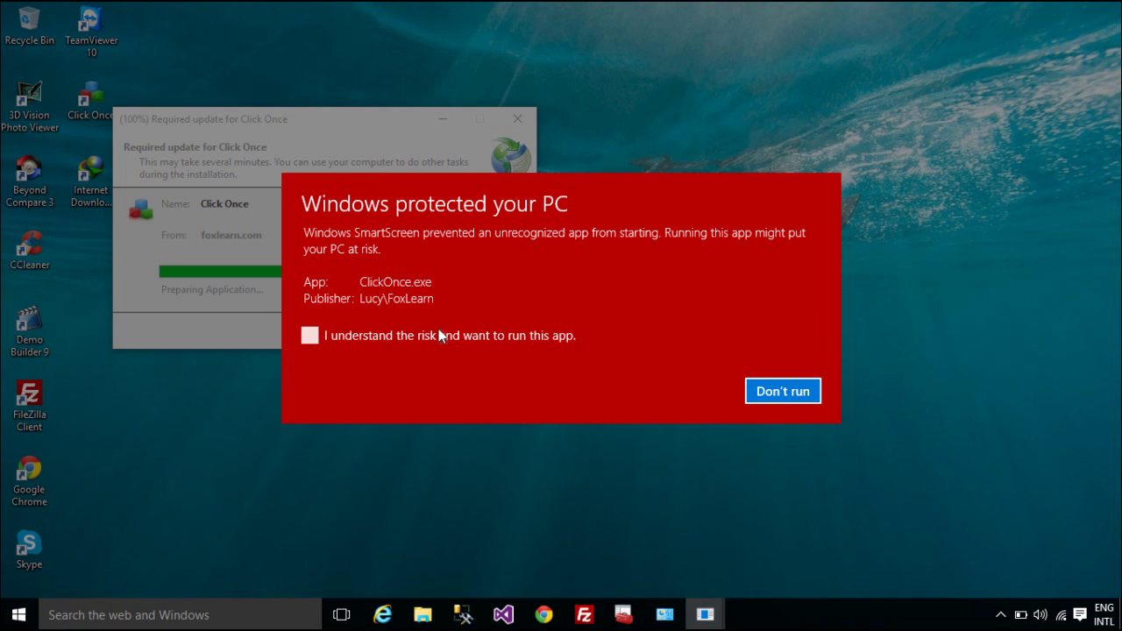
left_click(432, 333)
left_click(676, 389)
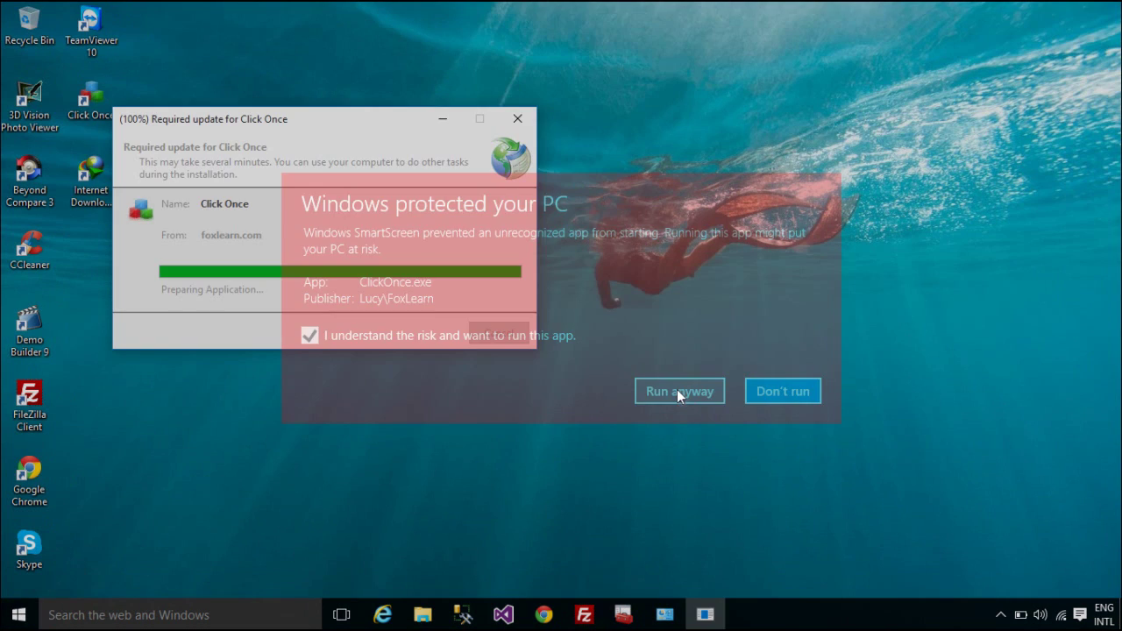
left_click(242, 32)
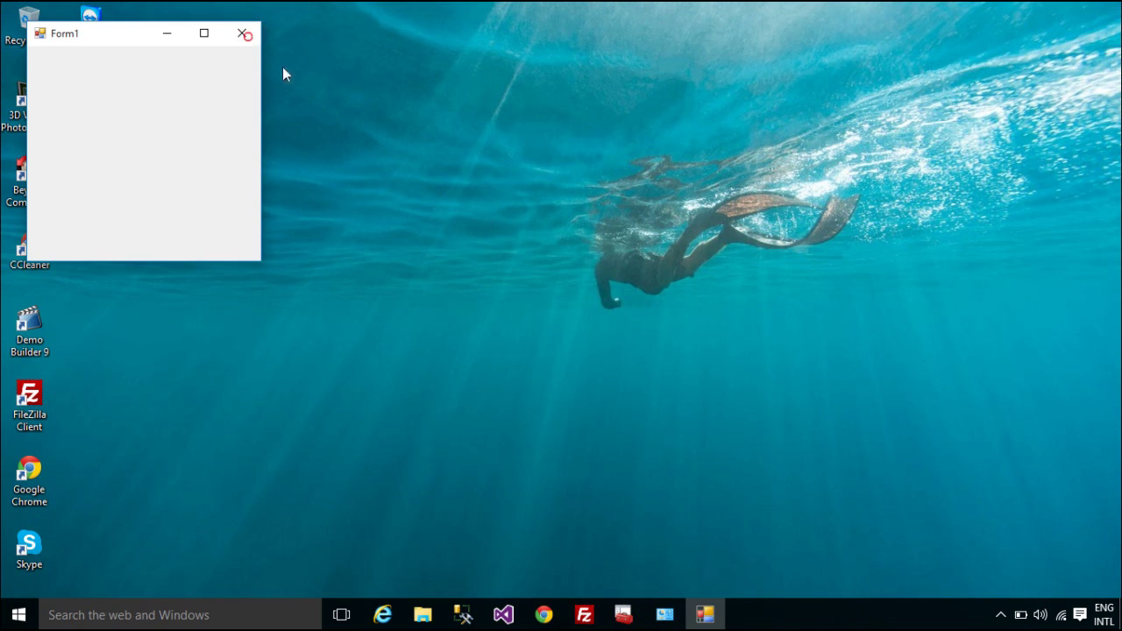
Return to Programs and Features and check the version of Click Once after the required update.
left_click(665, 615)
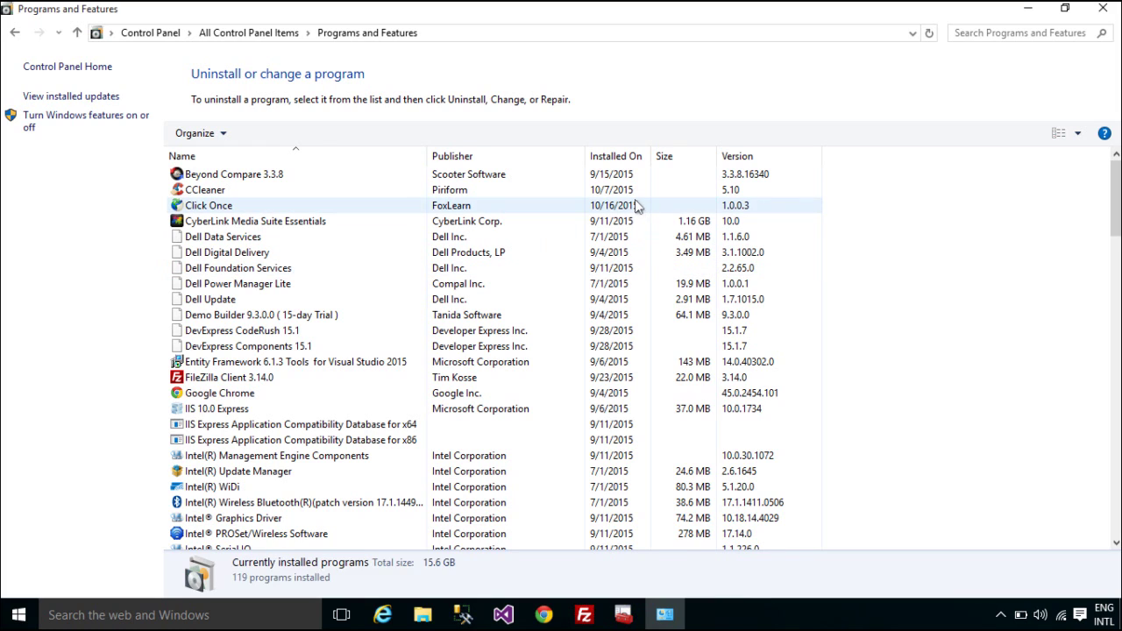
left_click(637, 205)
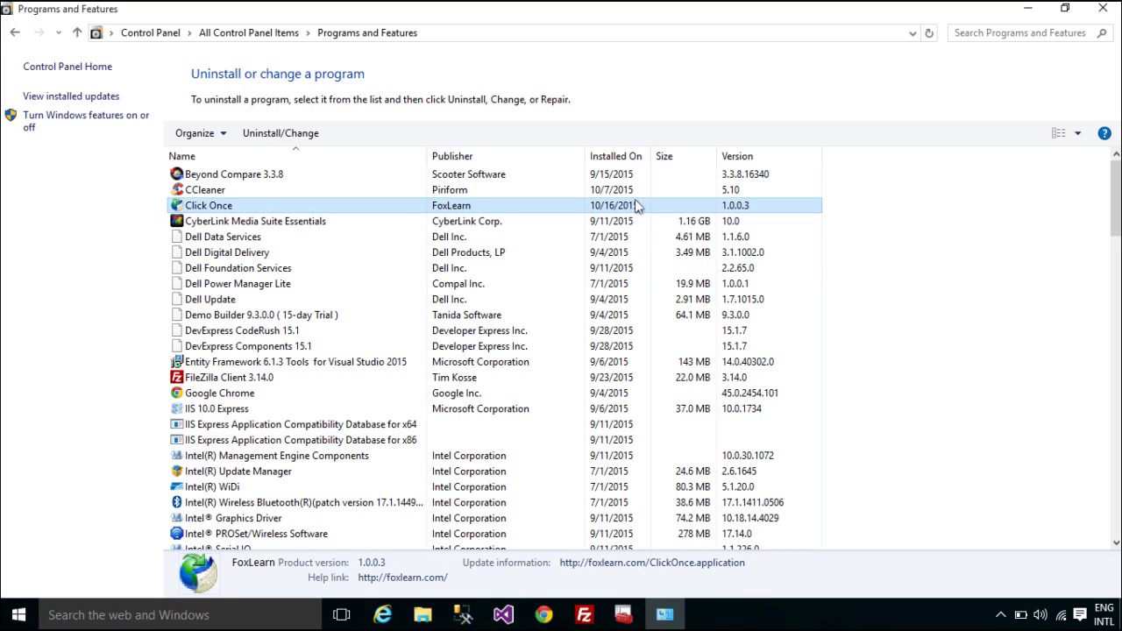